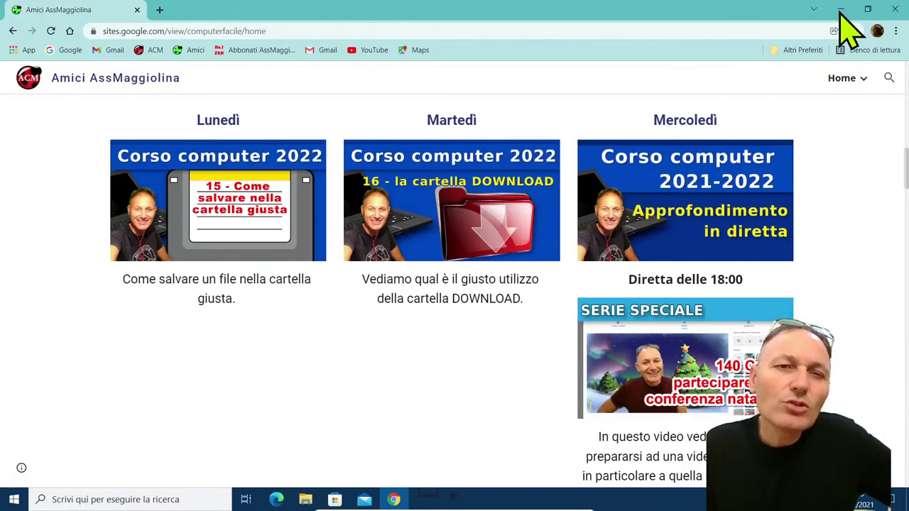
# - Minimize the browser, create a folder named Preventivi on the desktop and place it near the Recycle Bin
pyautogui.click(841, 12)
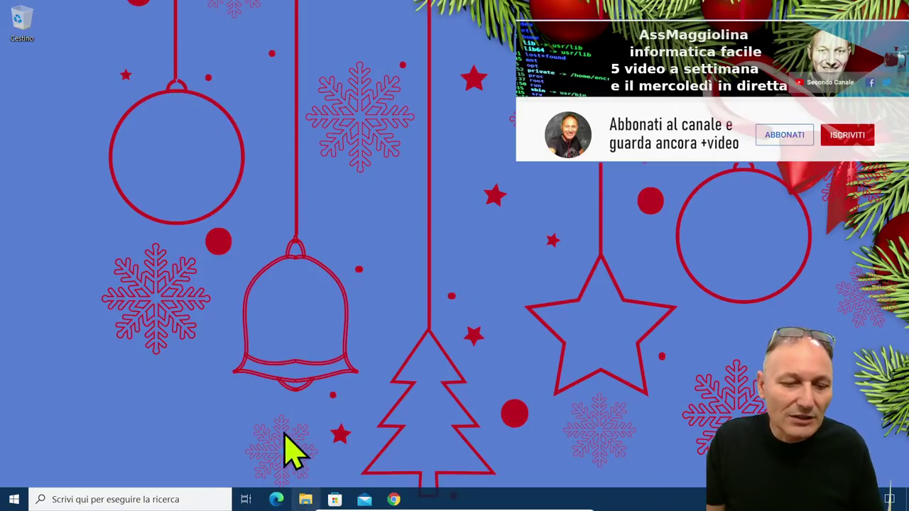
pyautogui.rightClick(127, 51)
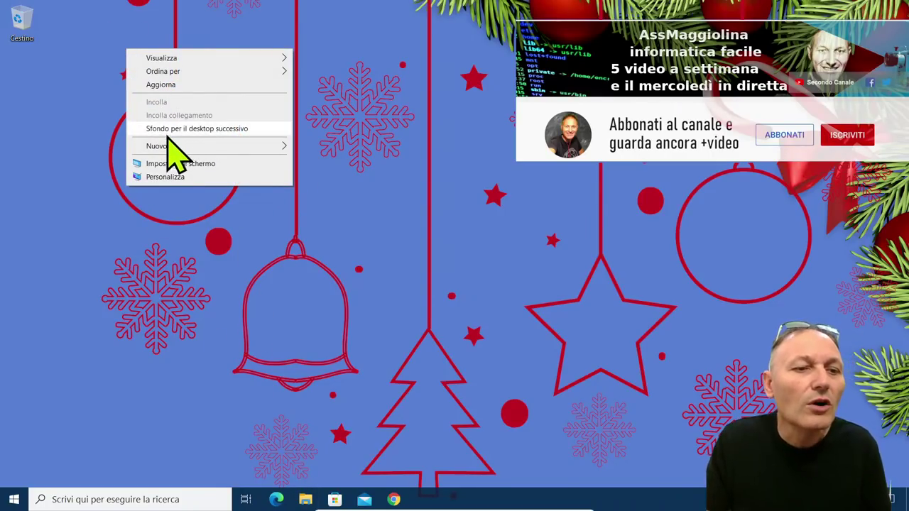
pyautogui.moveTo(173, 151)
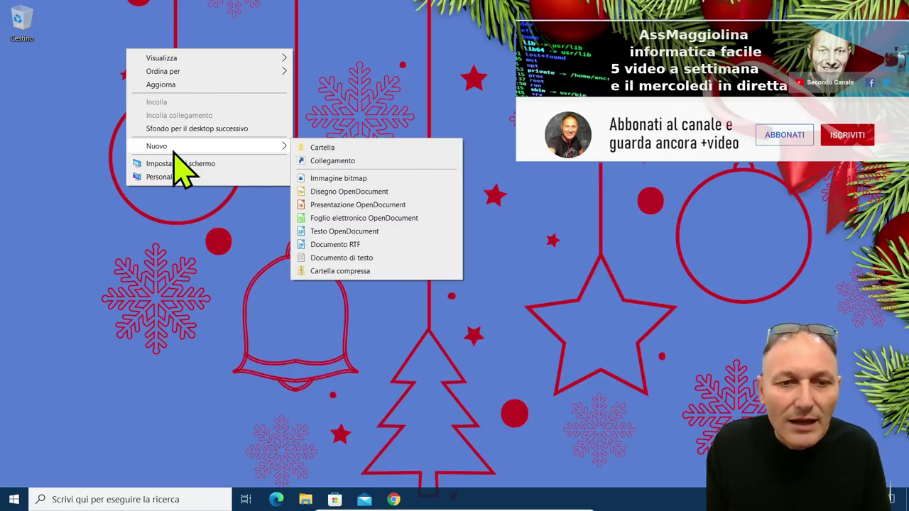
pyautogui.click(321, 147)
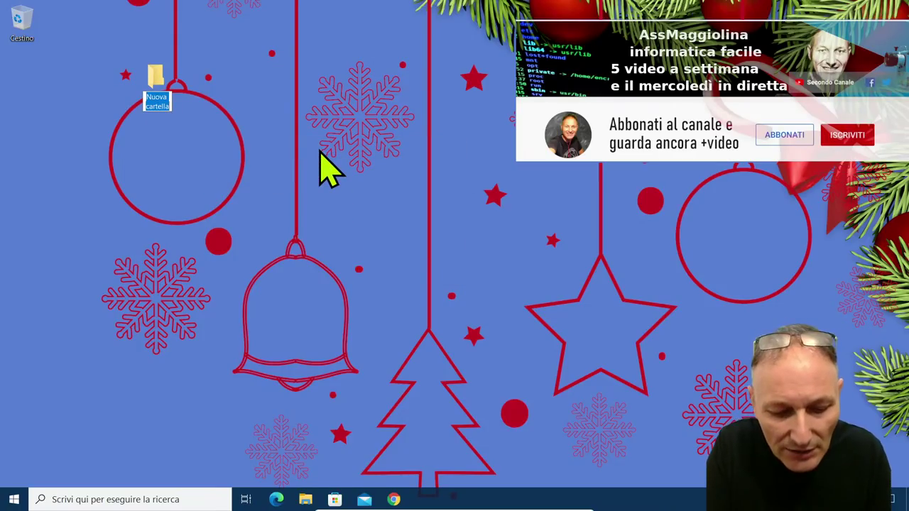
pyautogui.write('Preventivi')
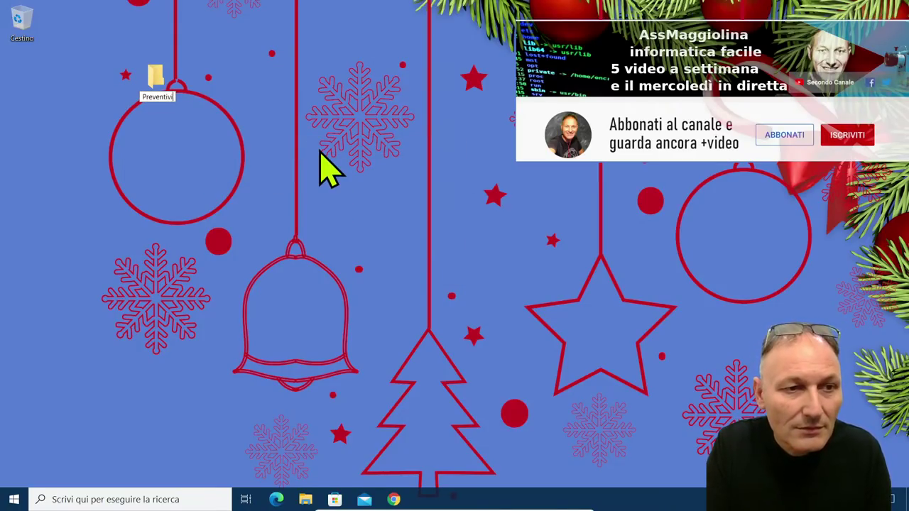
pyautogui.press('Return')
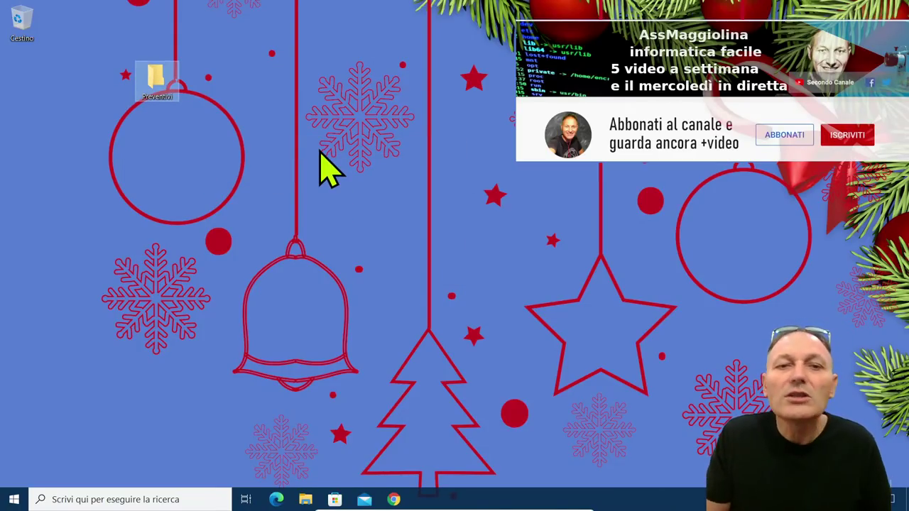
pyautogui.moveTo(165, 89); pyautogui.dragTo(107, 28)
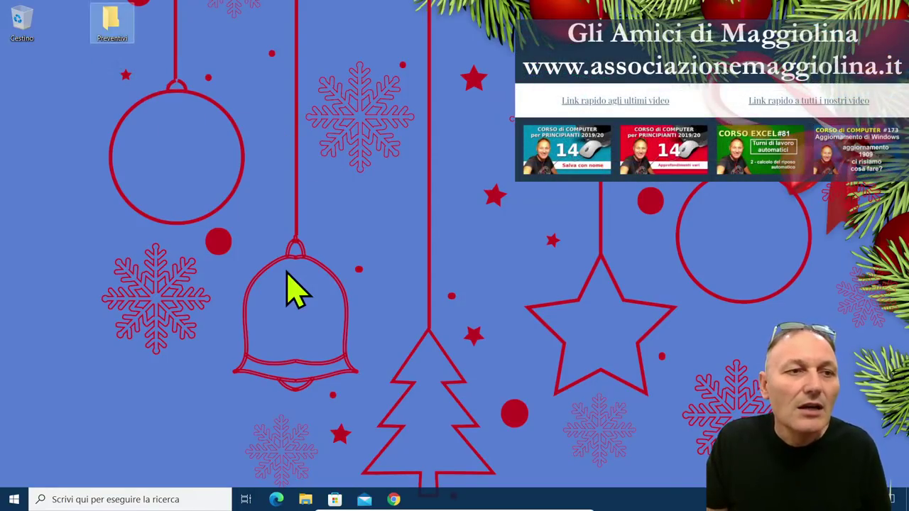
# - Create a second desktop folder named Ricette and move it away from the Preventivi folder
pyautogui.rightClick(135, 63)
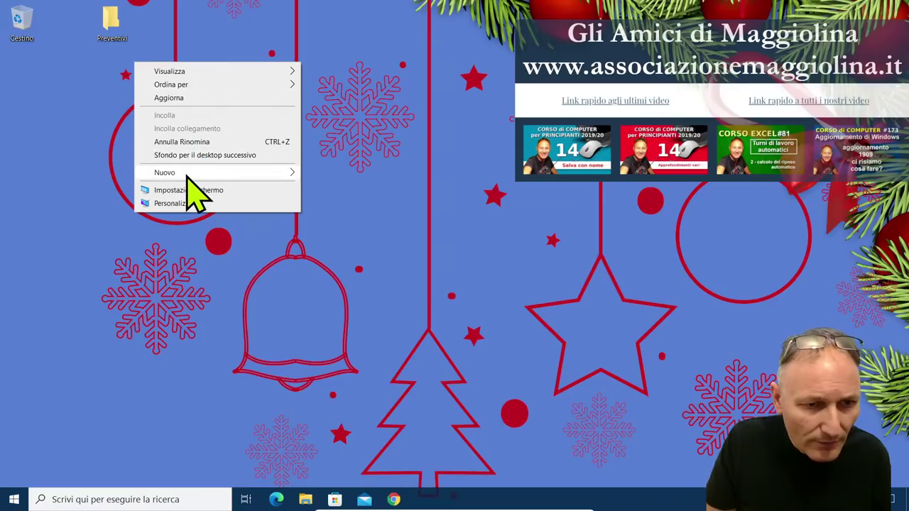
pyautogui.moveTo(228, 174)
pyautogui.click(322, 172)
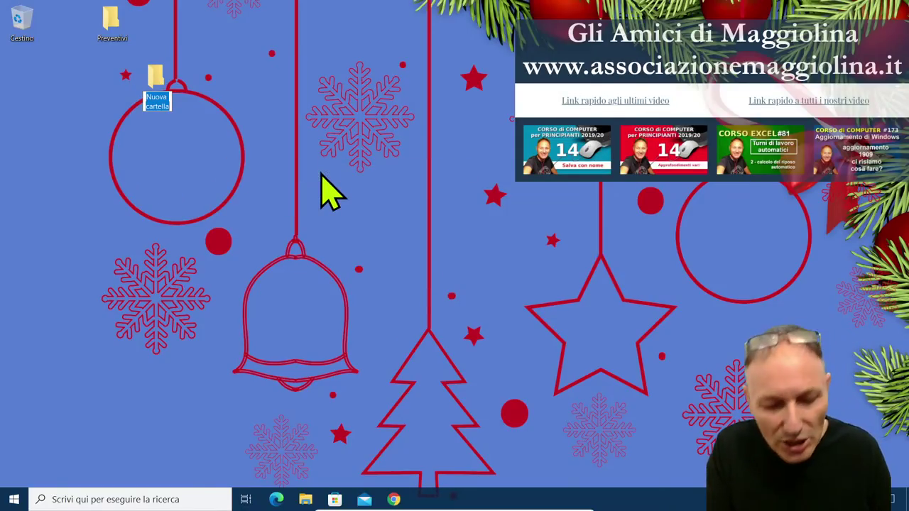
pyautogui.write('Ricette')
pyautogui.press('Return')
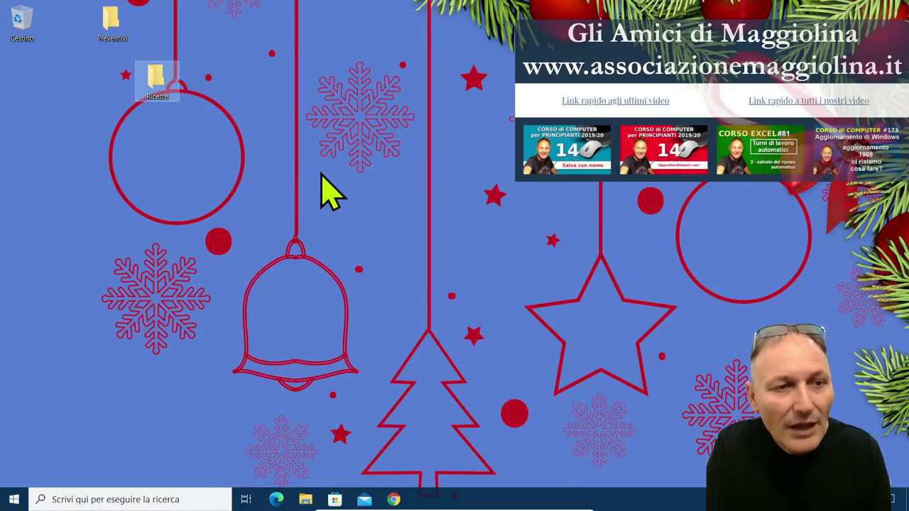
pyautogui.moveTo(163, 77); pyautogui.dragTo(236, 51)
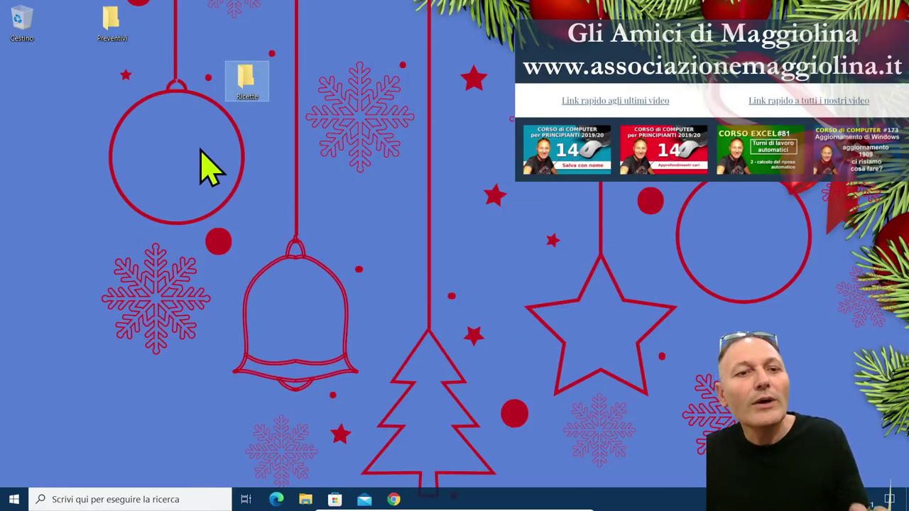
pyautogui.click(202, 175)
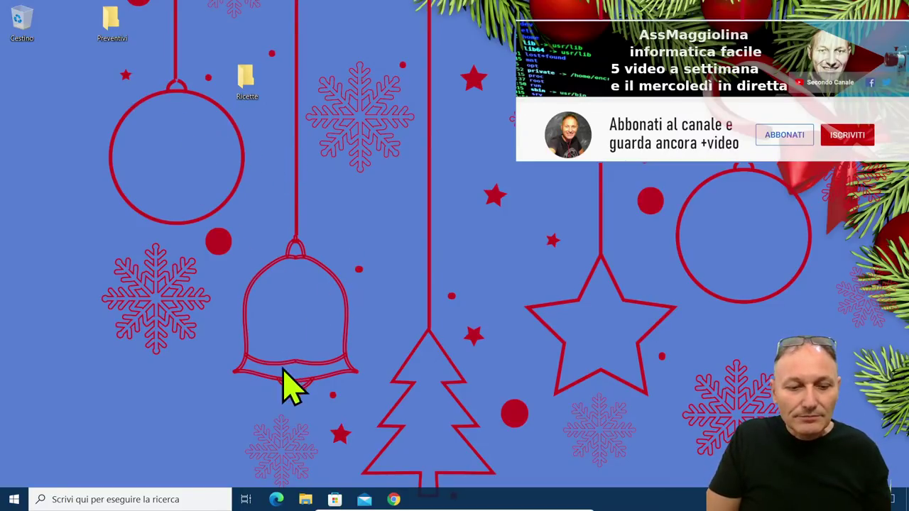
# - In File Explorer, create a folder in the root of Disco locale (C:) named Preventivi followed by the owner's first name
pyautogui.click(307, 500)
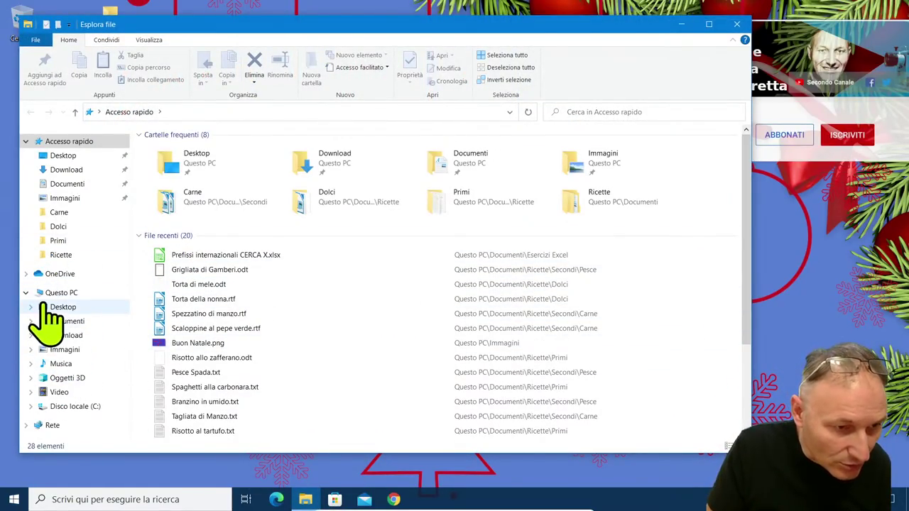
pyautogui.click(53, 294)
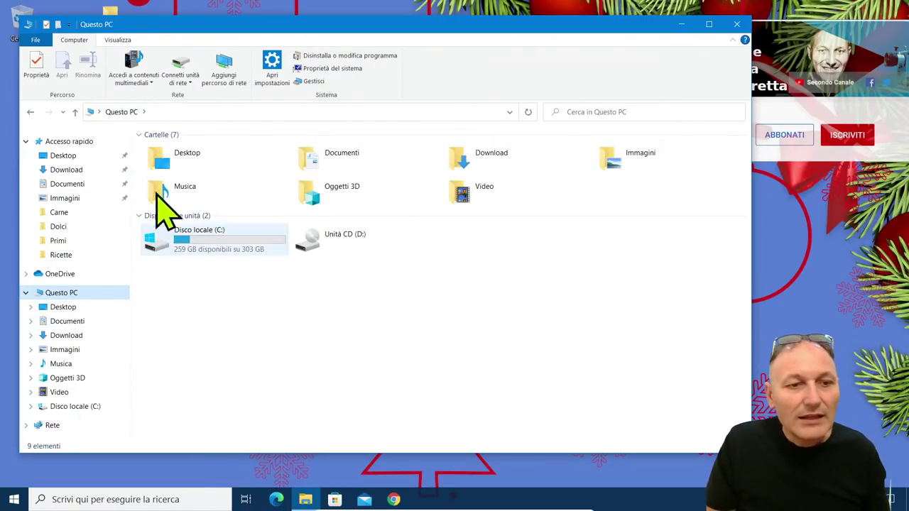
pyautogui.doubleClick(203, 254)
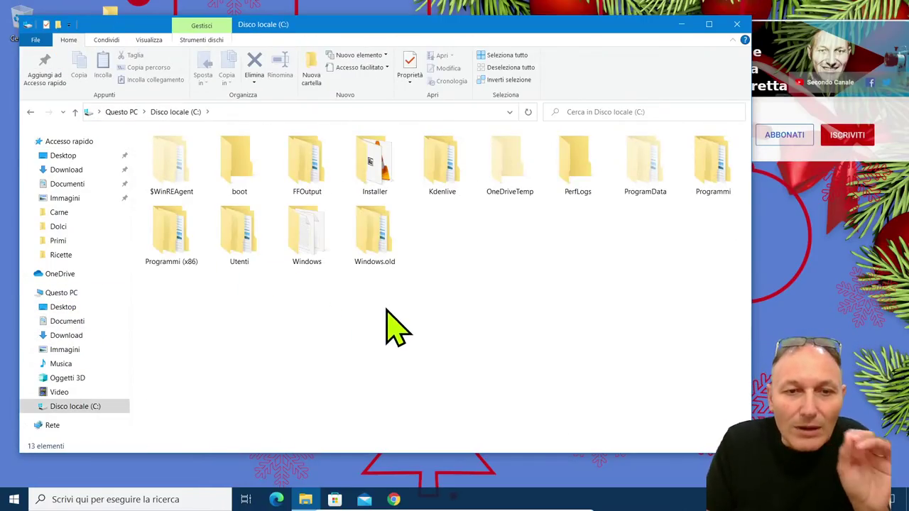
pyautogui.click(312, 74)
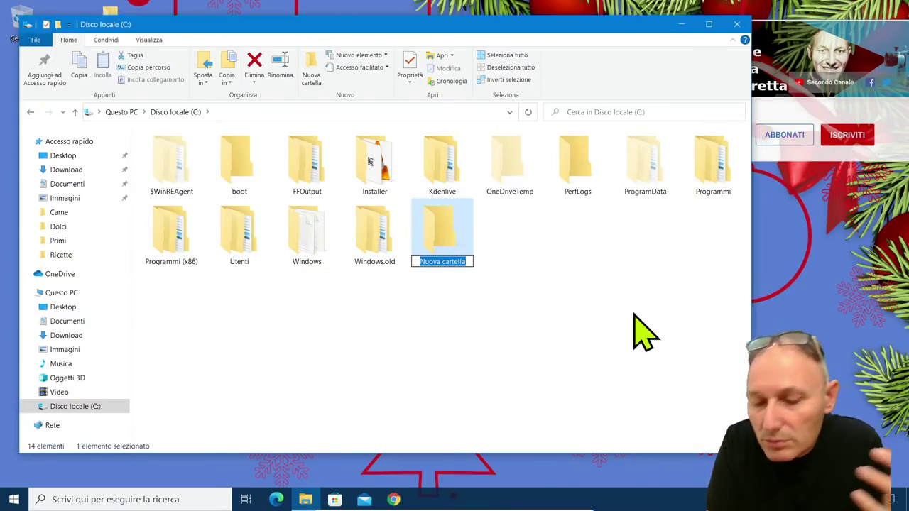
pyautogui.write('Preventivi')
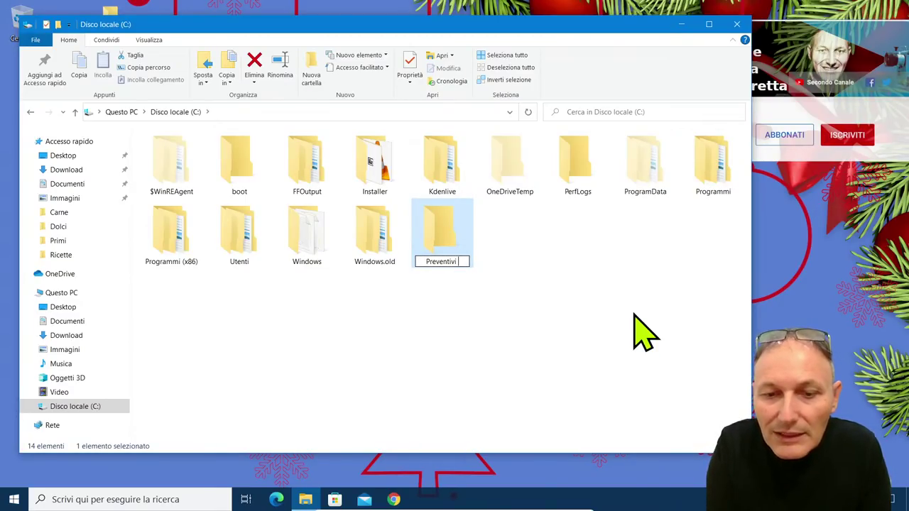
pyautogui.write(' Daniele')
pyautogui.press('Return')
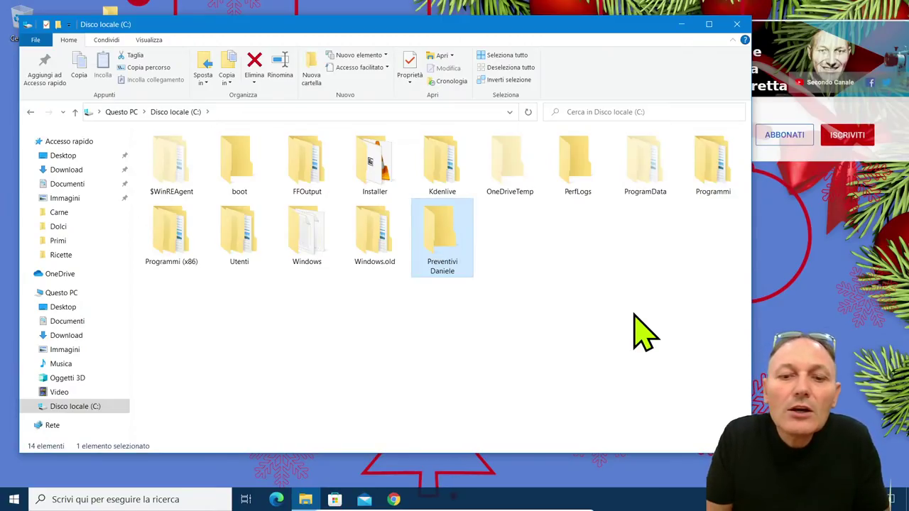
pyautogui.click(526, 323)
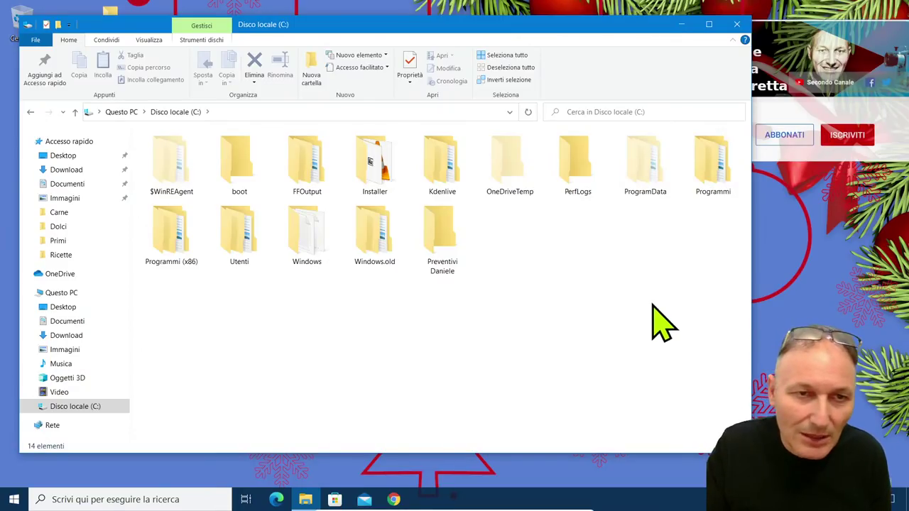
# - Compare the new Preventivi folder on drive C: with the Preventivi and Ricette folders on the desktop
pyautogui.moveTo(328, 26); pyautogui.dragTo(436, 32)
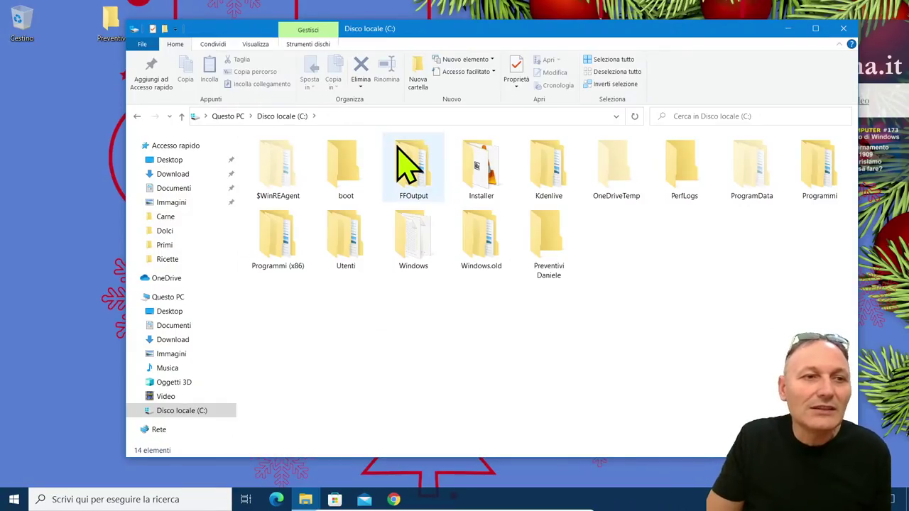
pyautogui.click(558, 245)
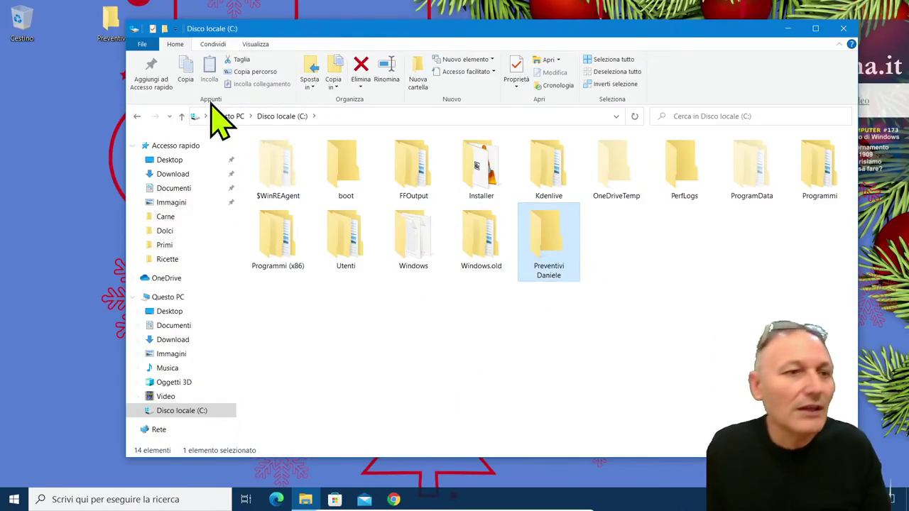
pyautogui.click(115, 35)
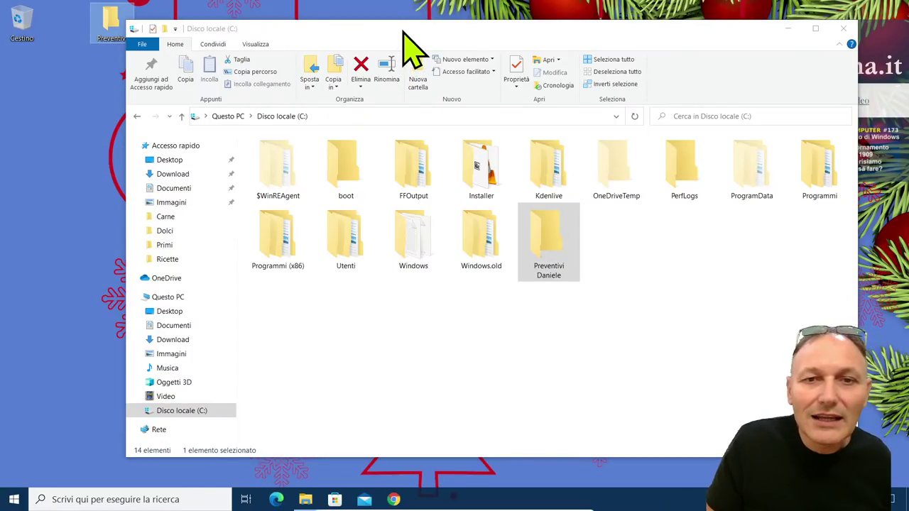
pyautogui.moveTo(402, 27); pyautogui.dragTo(419, 89)
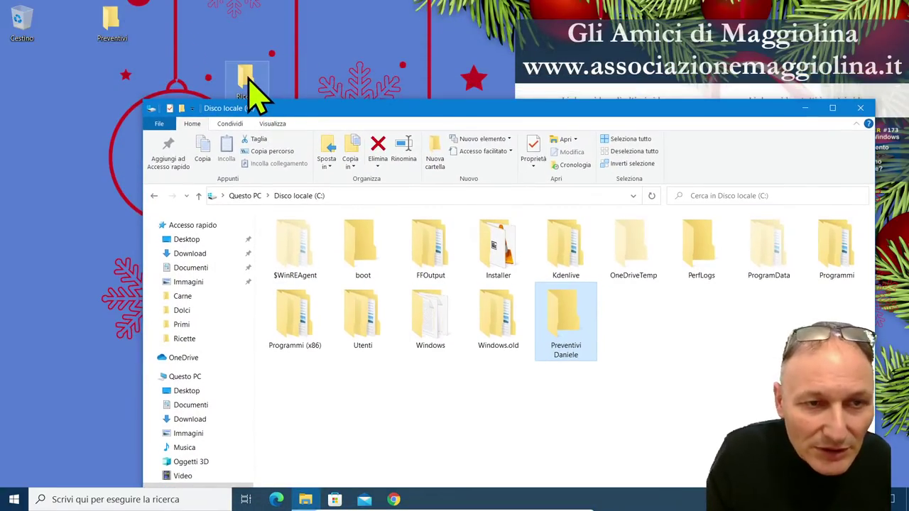
pyautogui.click(241, 77)
pyautogui.click(689, 426)
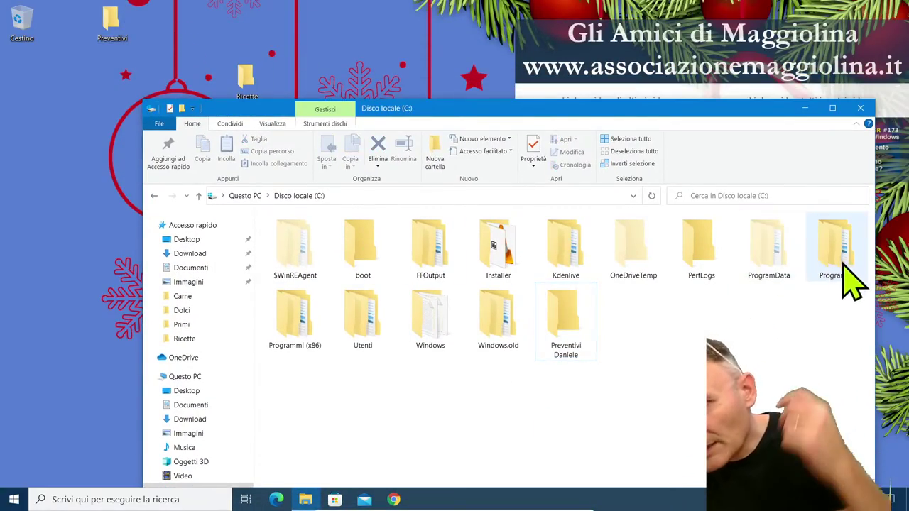
pyautogui.click(510, 267)
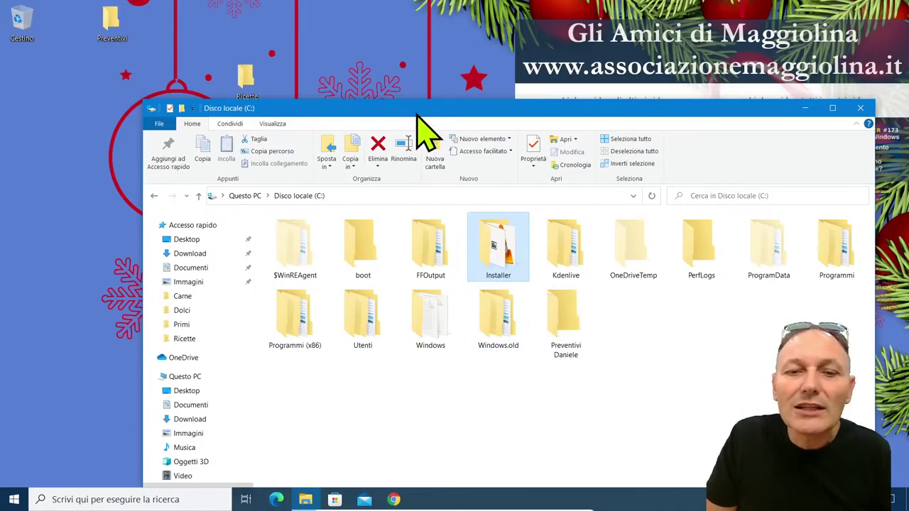
pyautogui.moveTo(418, 108); pyautogui.dragTo(412, 32)
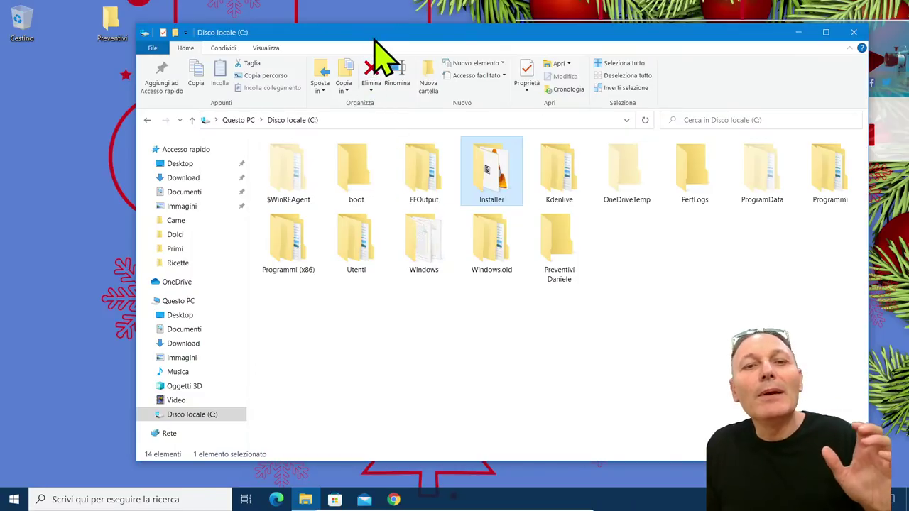
# - Uncover the desktop and create a folder there named with the owner's first name followed by Documenti
pyautogui.moveTo(382, 35); pyautogui.dragTo(385, 227)
pyautogui.rightClick(32, 108)
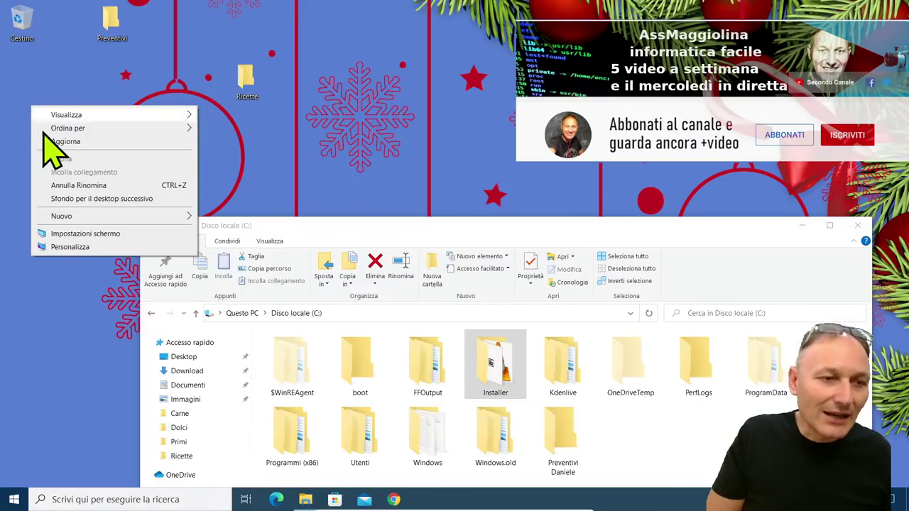
pyautogui.moveTo(66, 134)
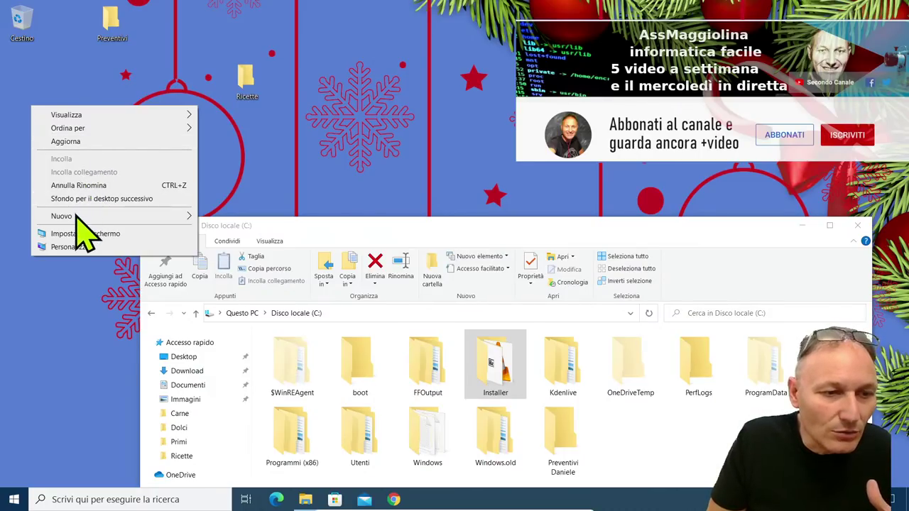
pyautogui.moveTo(81, 216)
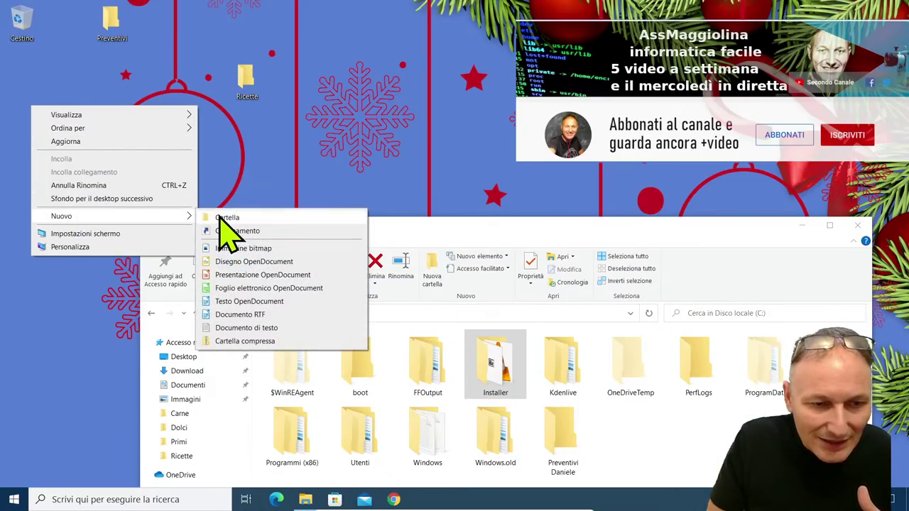
pyautogui.click(206, 216)
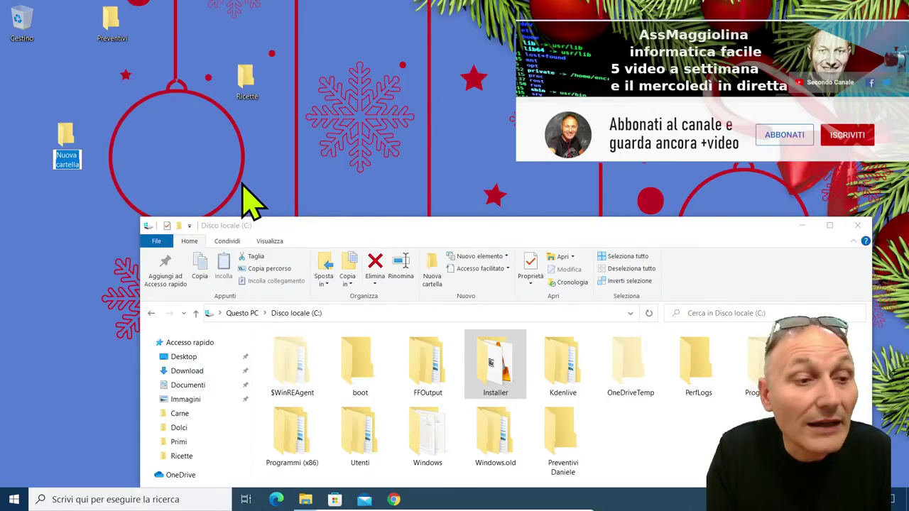
pyautogui.write('Daniele')
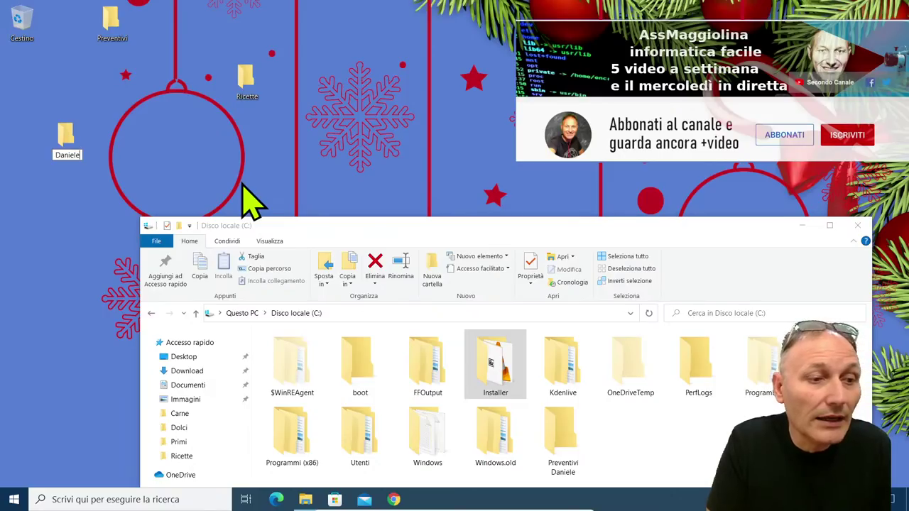
pyautogui.write(' Documenti')
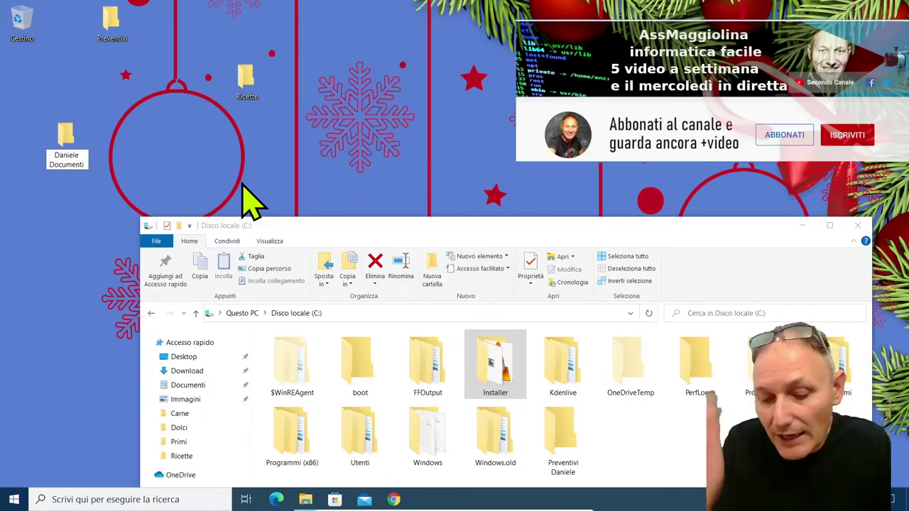
pyautogui.press('Return')
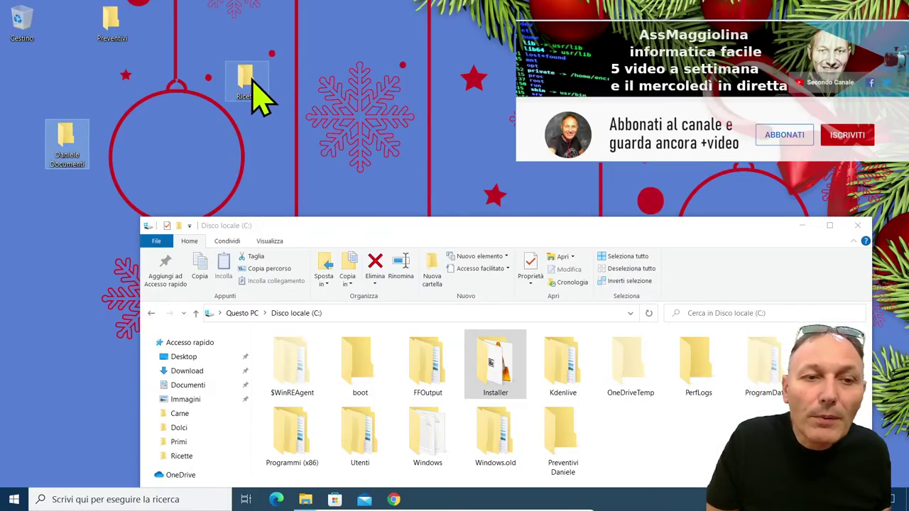
# - Move the Ricette and Preventivi desktop folders into the owner's new Documenti folder
pyautogui.moveTo(250, 80); pyautogui.dragTo(64, 142)
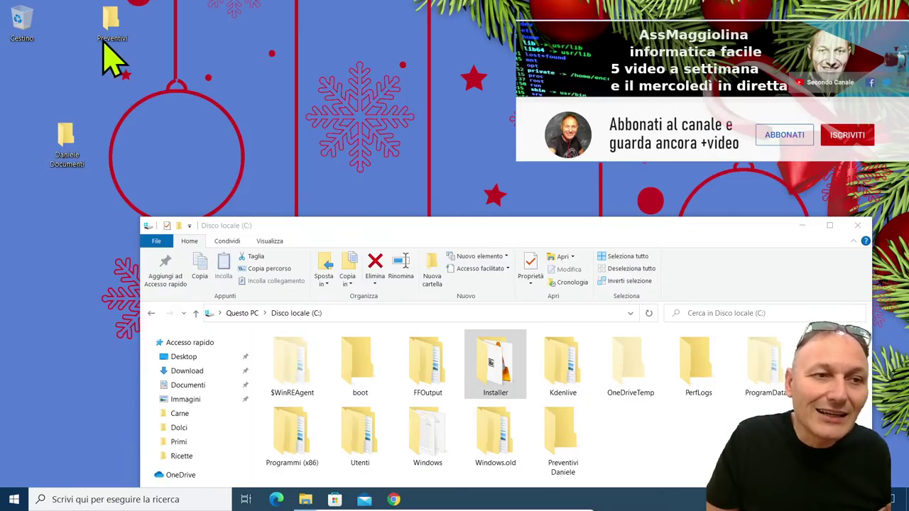
pyautogui.moveTo(116, 31); pyautogui.dragTo(66, 144)
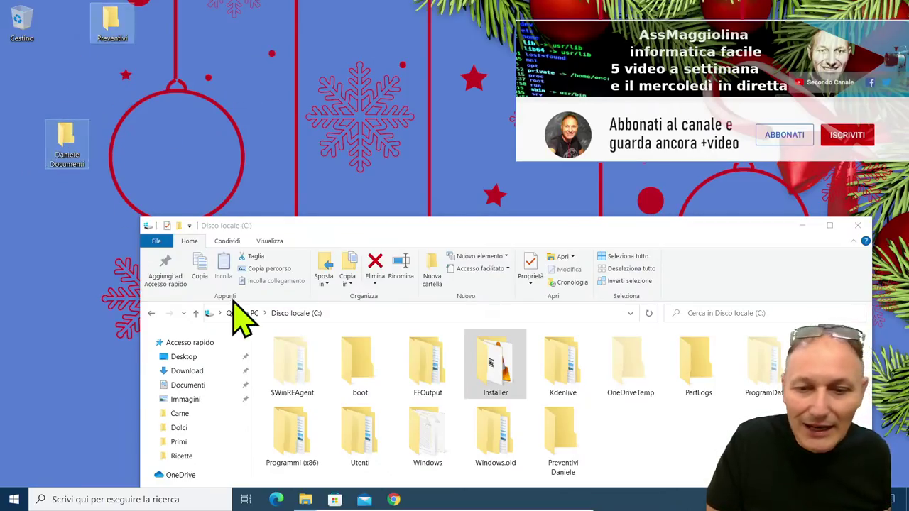
# - Move the owner's Documenti folder from the desktop into the root of Disco locale (C:) and raise the Explorer window for viewing
pyautogui.moveTo(568, 444)
pyautogui.mouseDown()
pyautogui.moveTo(432, 331)
pyautogui.moveTo(67, 145)
pyautogui.moveTo(159, 142)
pyautogui.moveTo(572, 468)
pyautogui.moveTo(563, 458)
pyautogui.mouseUp()
pyautogui.moveTo(438, 221); pyautogui.dragTo(372, 65)
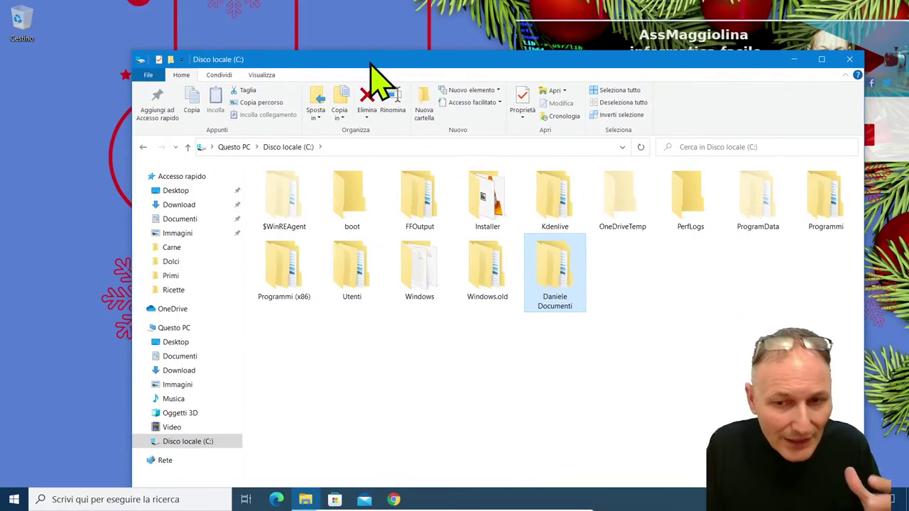
pyautogui.click(477, 350)
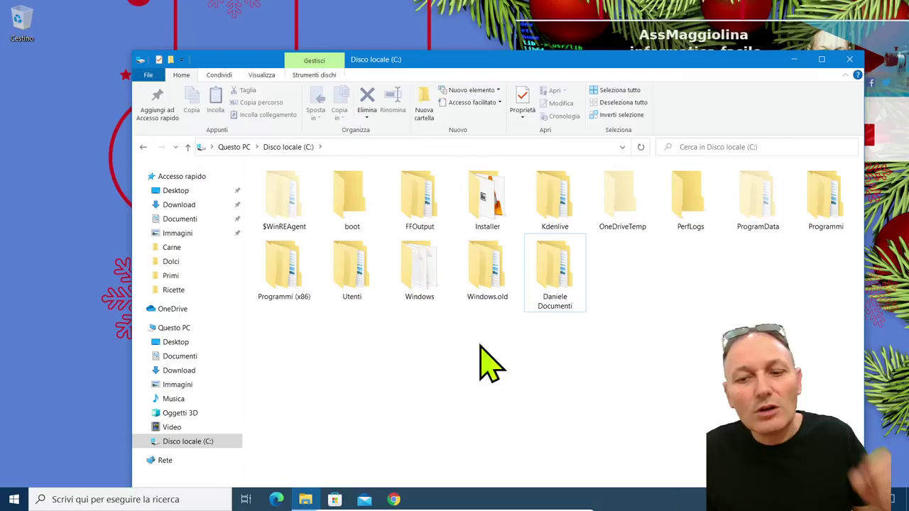
pyautogui.click(561, 288)
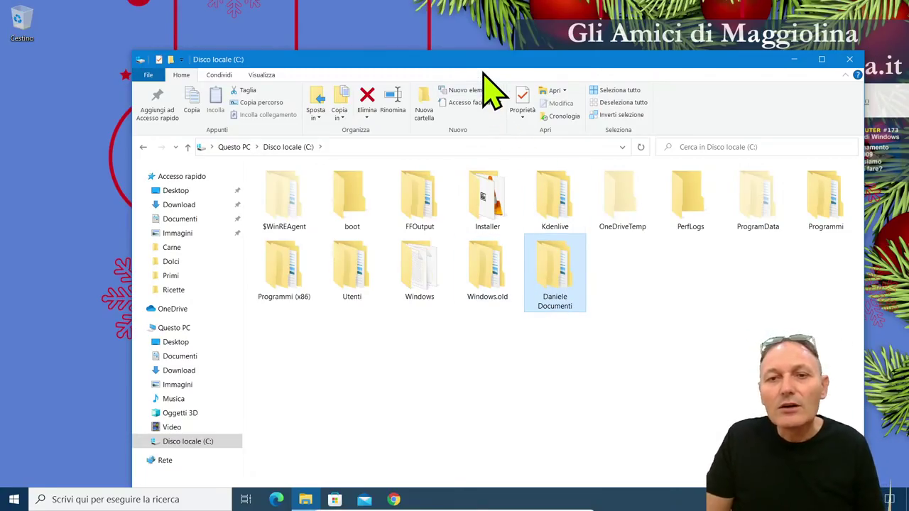
pyautogui.moveTo(486, 61); pyautogui.dragTo(460, 17)
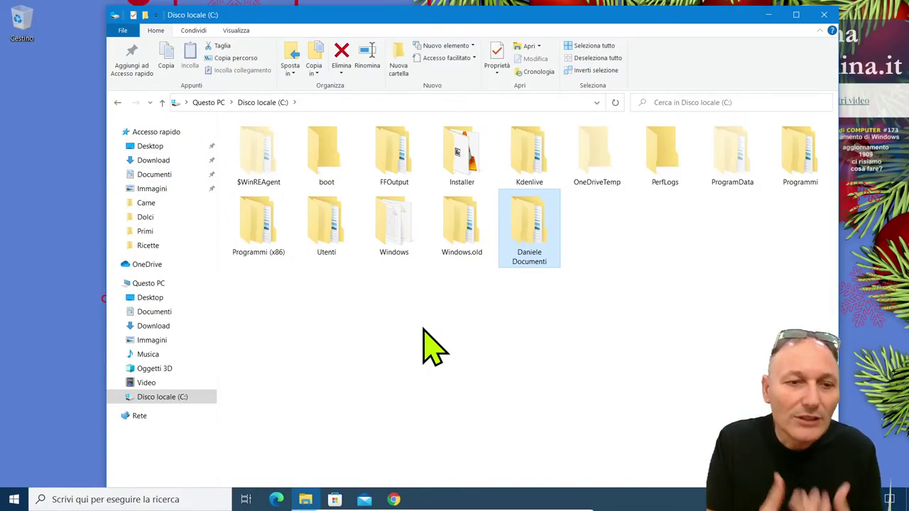
# - Look through the Documenti system folder and the frequent folders listed in Accesso rapido, including the entry for Documenti
pyautogui.click(149, 176)
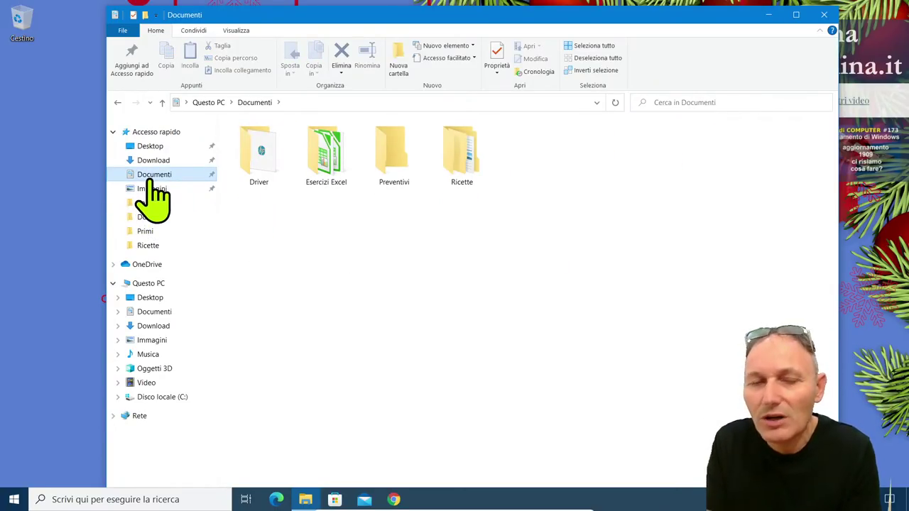
pyautogui.click(23, 59)
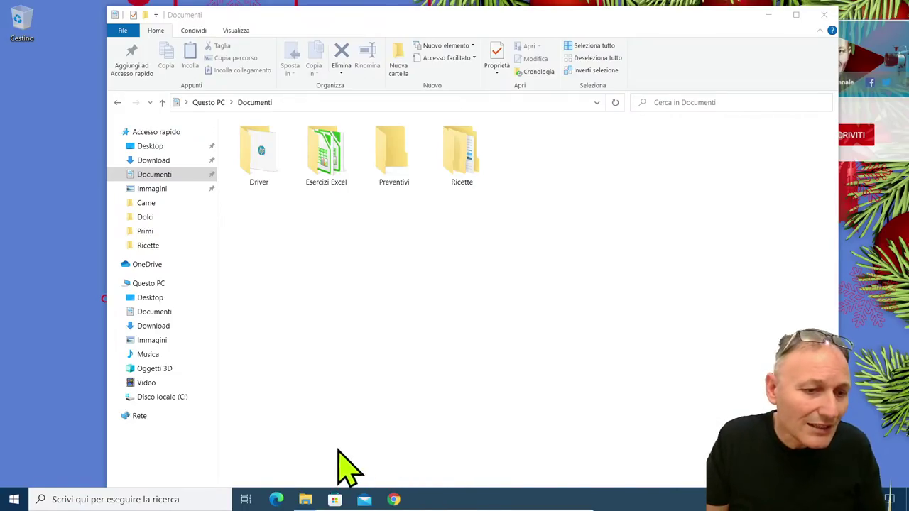
pyautogui.rightClick(150, 337)
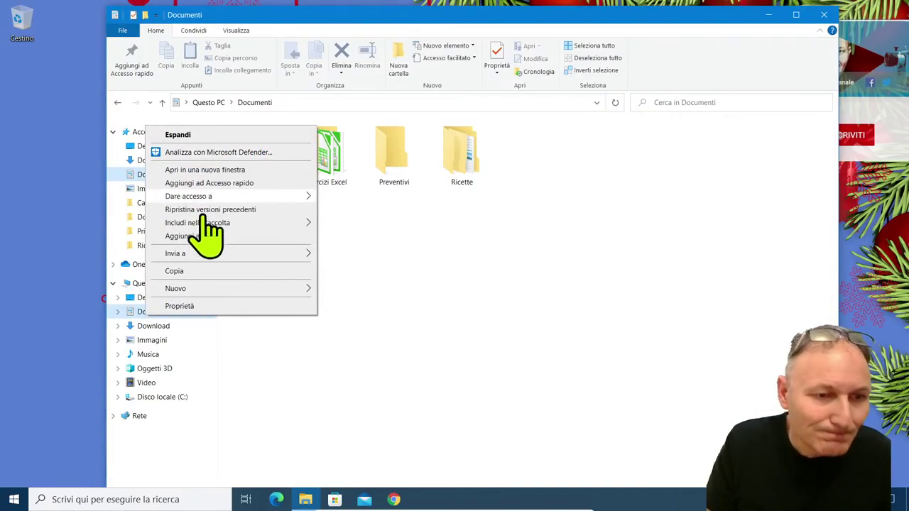
pyautogui.click(300, 402)
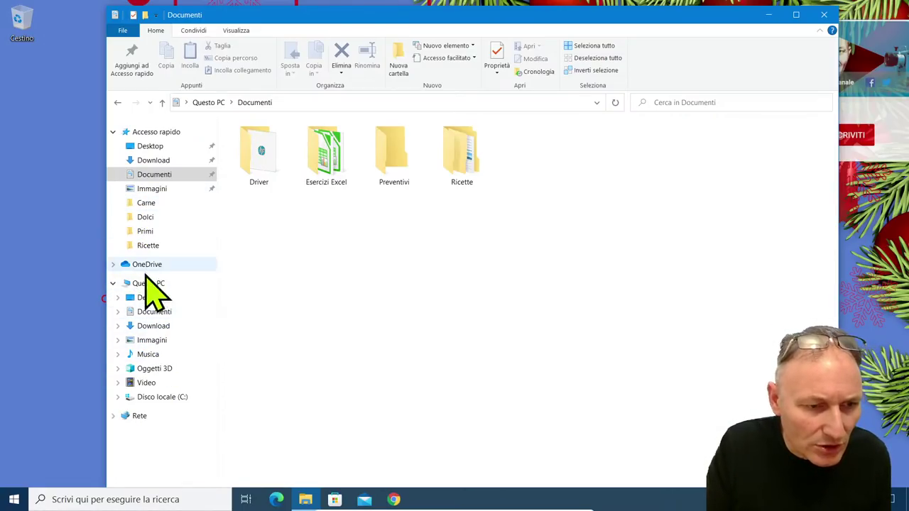
pyautogui.click(159, 133)
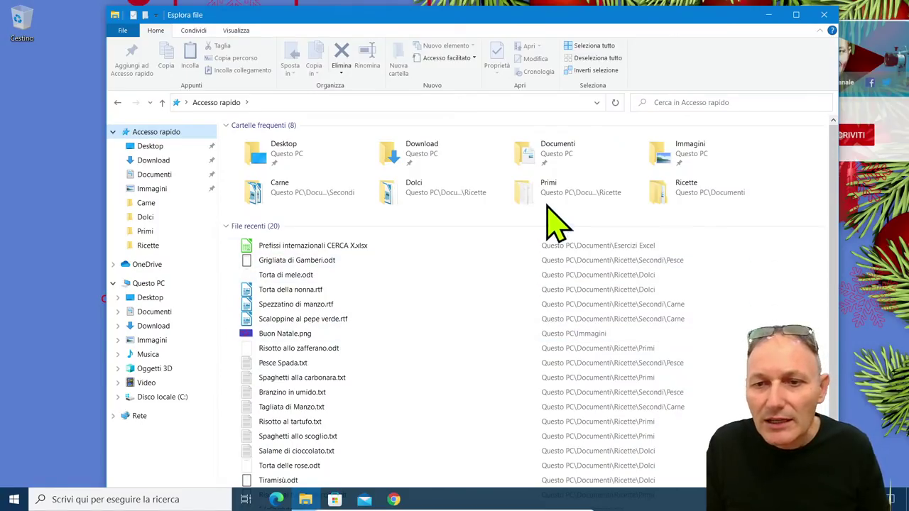
pyautogui.click(538, 178)
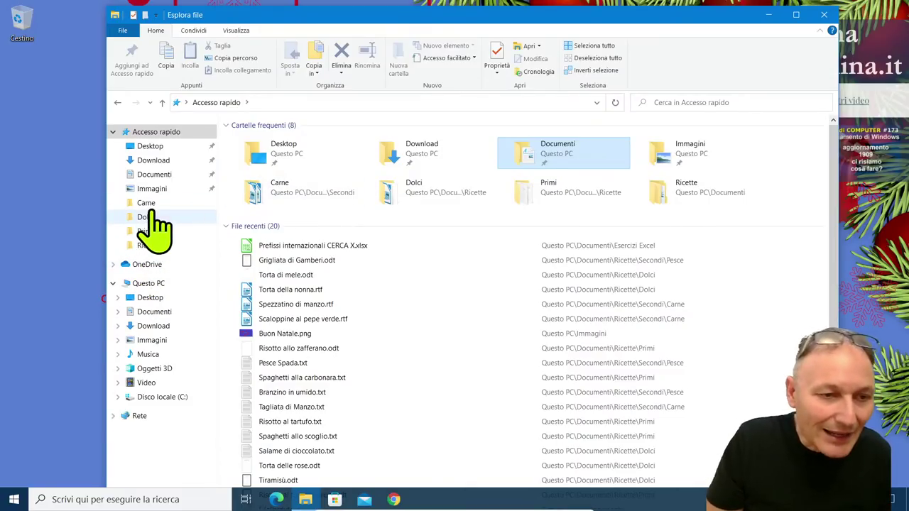
# - Browse Disco locale (C:) and the Documenti, Video and Musica folders to compare them as storage locations
pyautogui.click(149, 397)
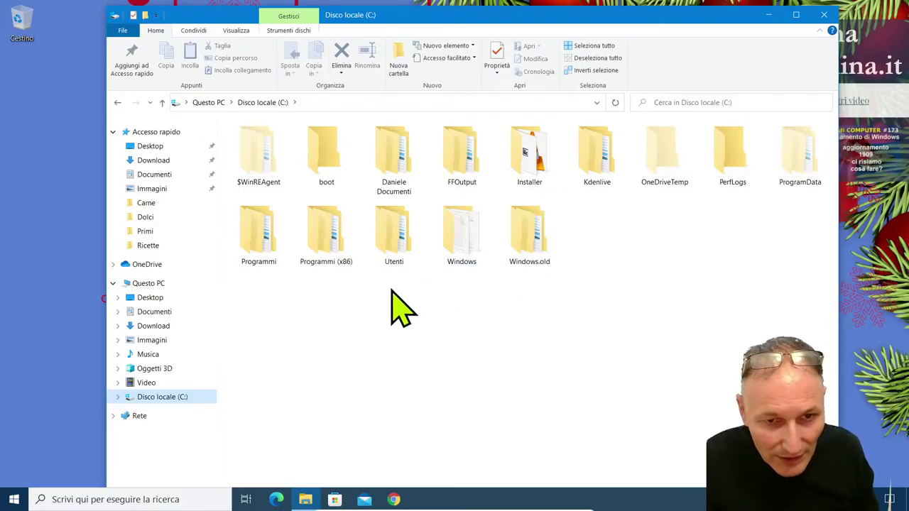
pyautogui.moveTo(404, 169)
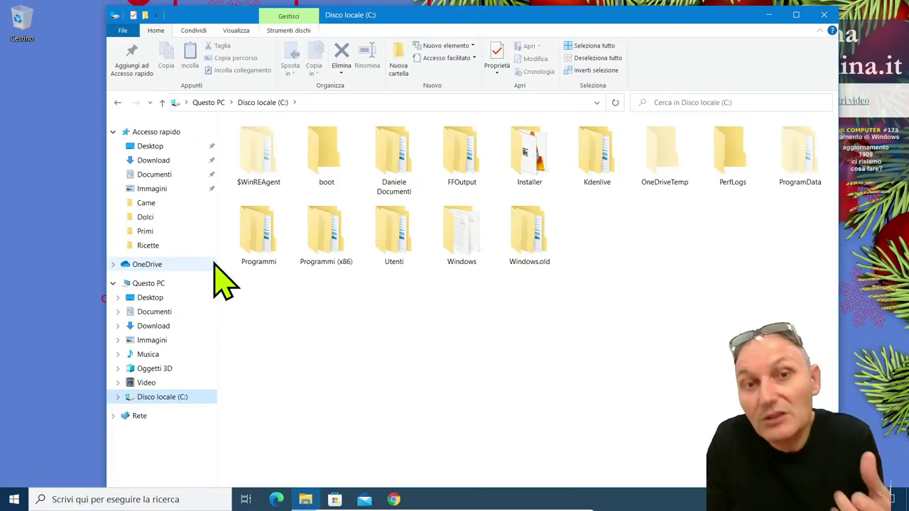
pyautogui.click(152, 312)
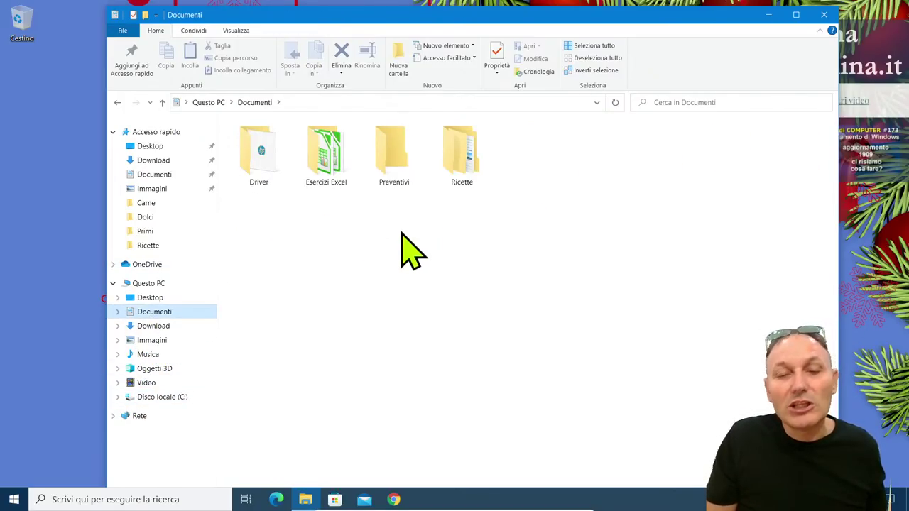
pyautogui.click(145, 383)
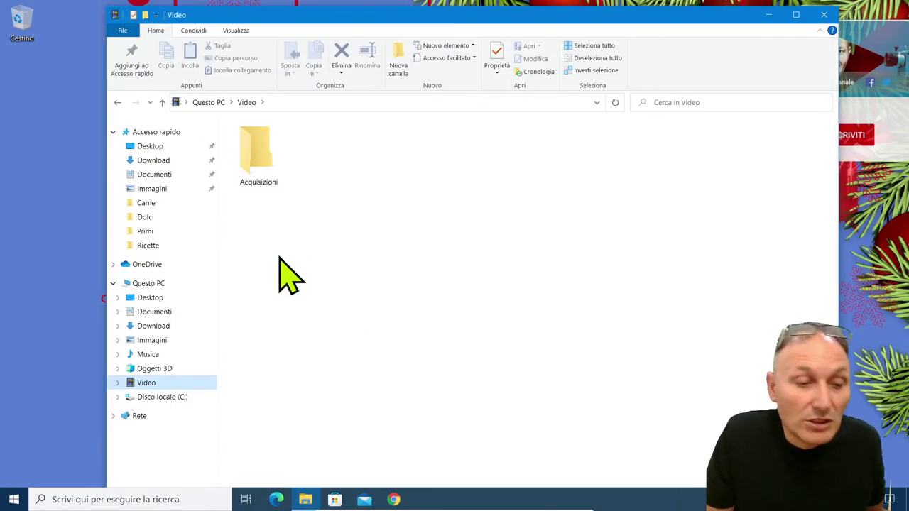
pyautogui.click(148, 355)
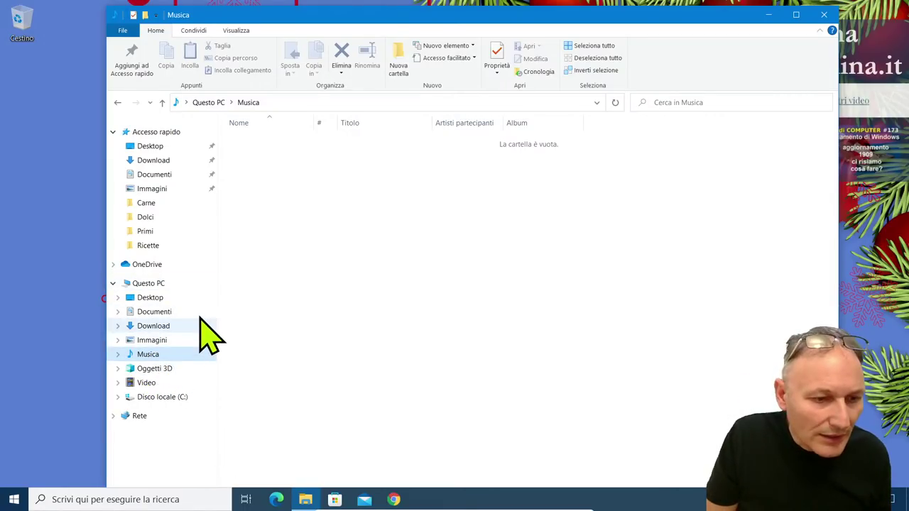
# - Go through Questo PC to Disco locale (C:) and delete the owner's Documenti folder there
pyautogui.click(146, 283)
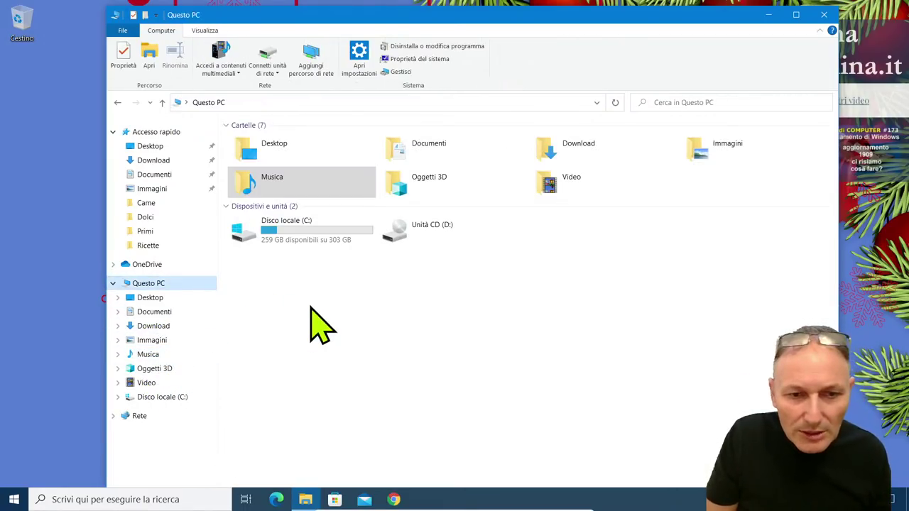
pyautogui.doubleClick(307, 238)
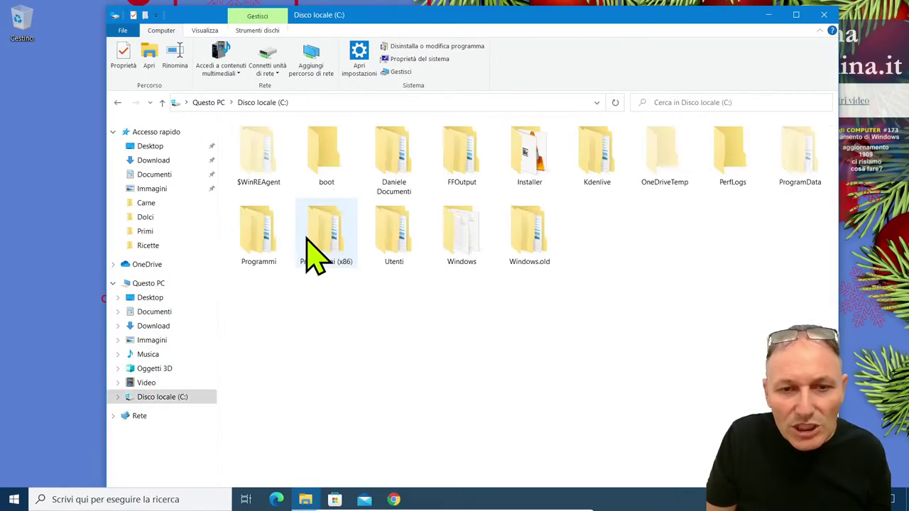
pyautogui.rightClick(405, 171)
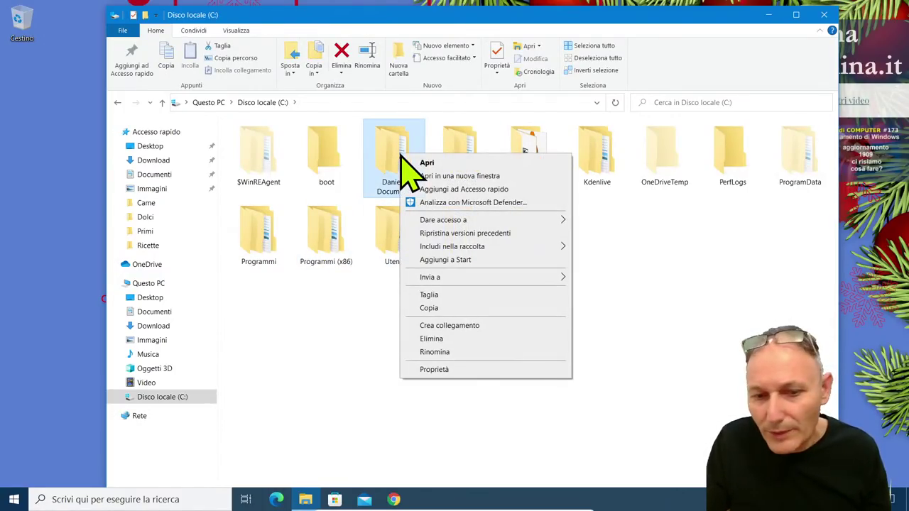
pyautogui.click(435, 338)
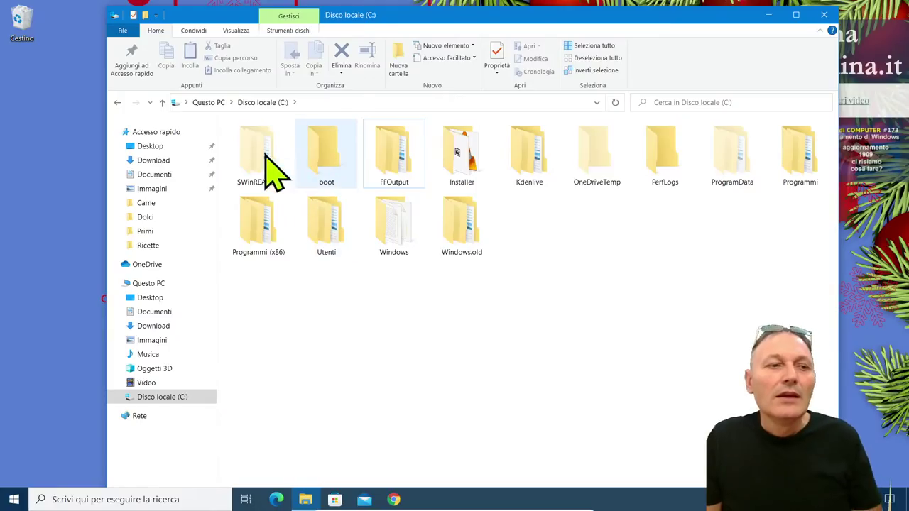
# - Empty the recycle bin to permanently remove the deleted Documenti folder
pyautogui.rightClick(20, 20)
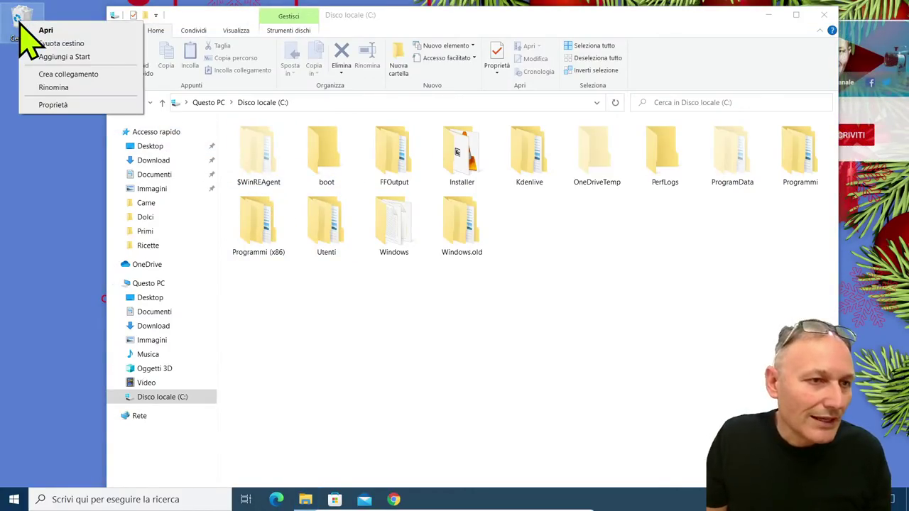
pyautogui.click(41, 41)
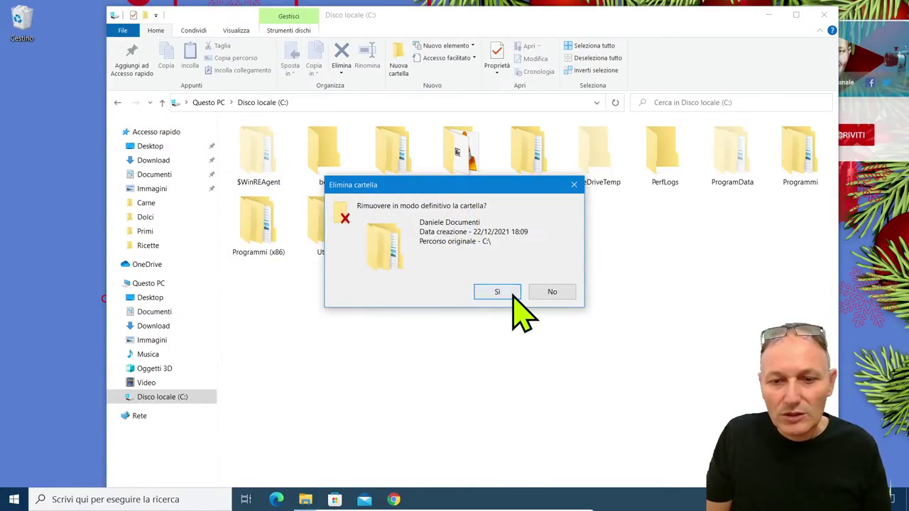
pyautogui.click(506, 294)
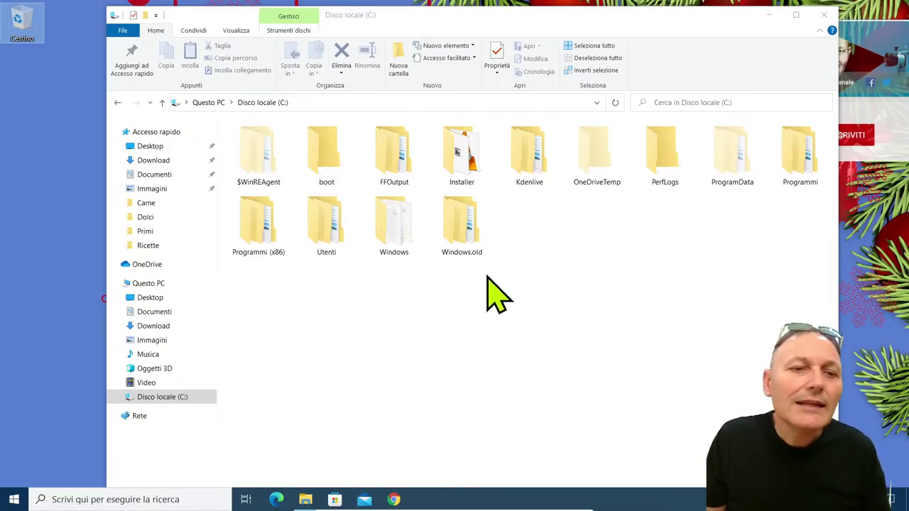
# - Show Questo PC, switch to the Windows 11 computer to examine its C: and DATA (D:) drives, and close its Explorer window
pyautogui.click(210, 107)
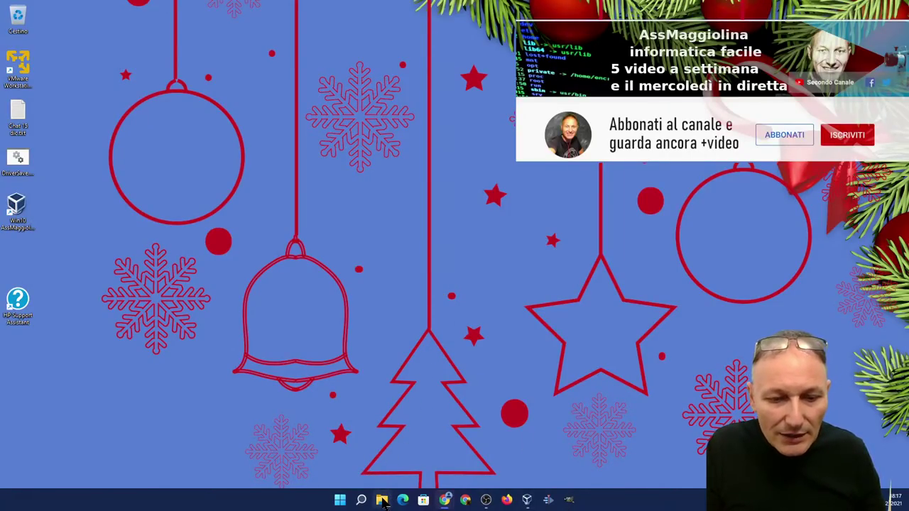
pyautogui.click(384, 500)
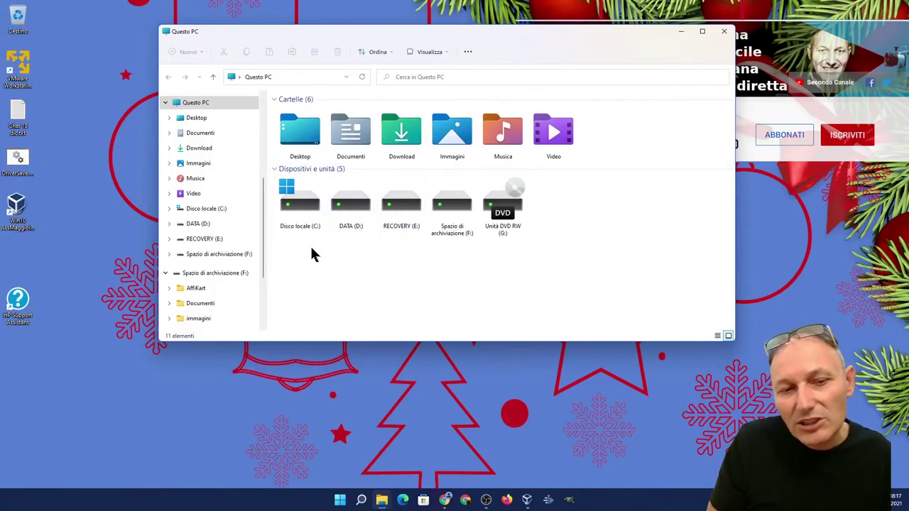
pyautogui.click(301, 209)
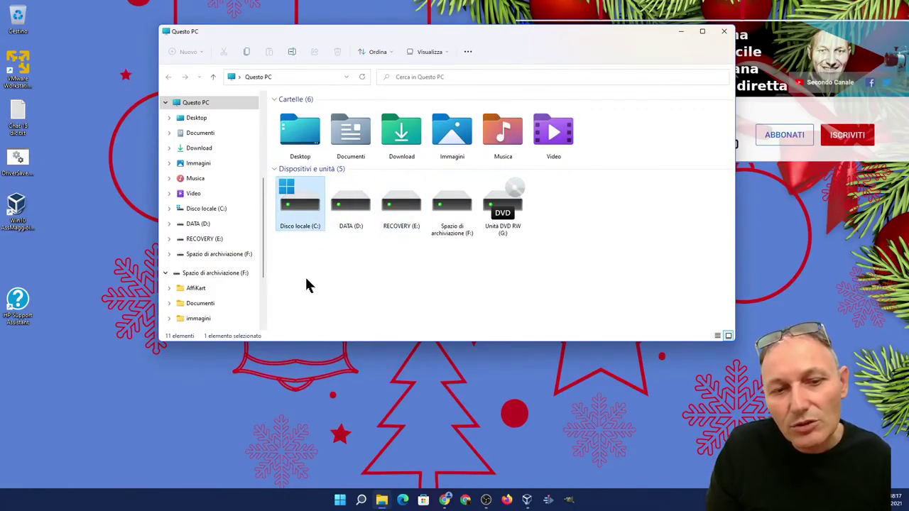
pyautogui.click(348, 207)
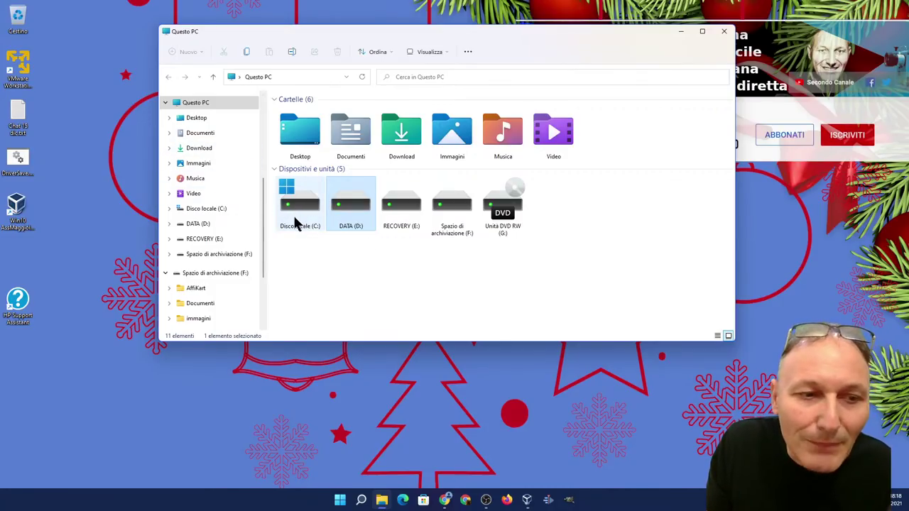
pyautogui.moveTo(311, 225)
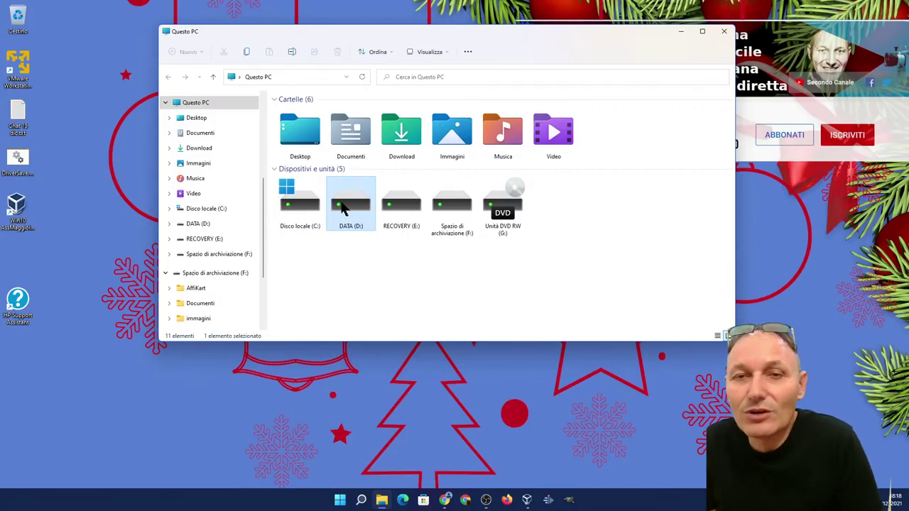
pyautogui.moveTo(343, 207)
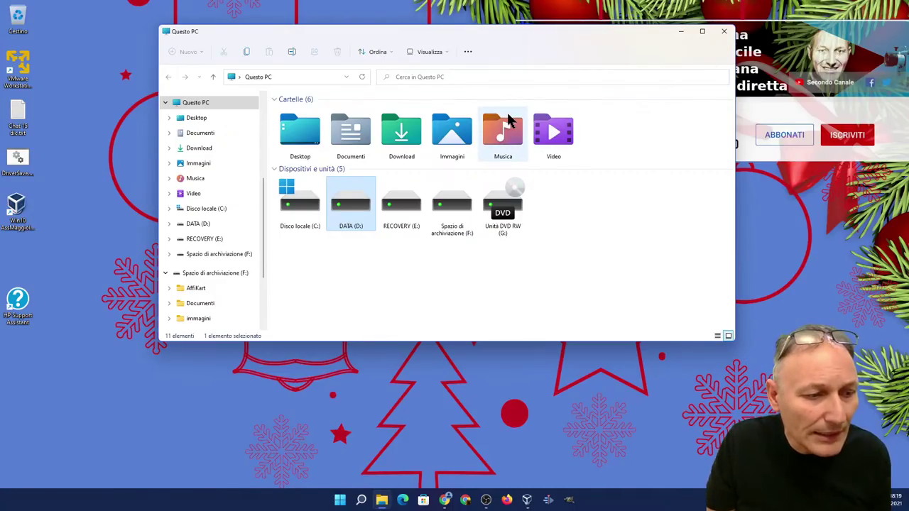
pyautogui.click(726, 35)
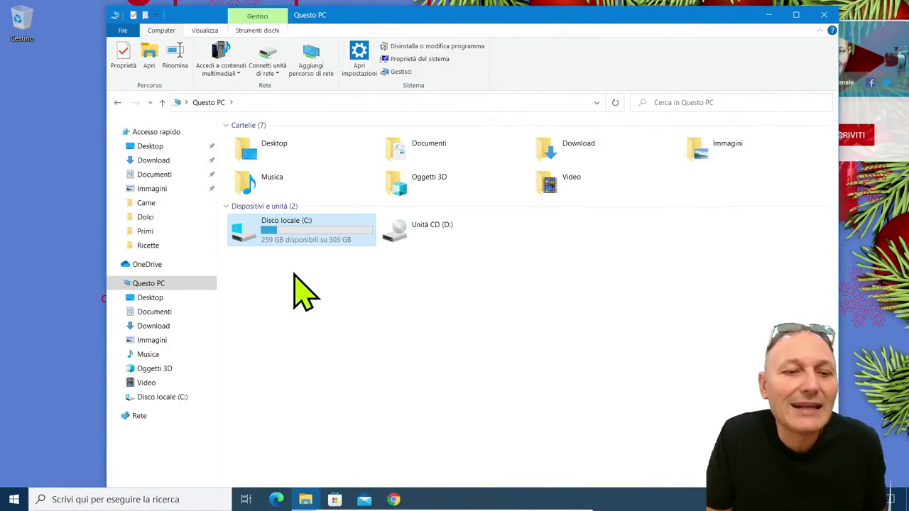
# - Uncover the desktop to view it, and bring the Questo PC window back up over it
pyautogui.moveTo(268, 241)
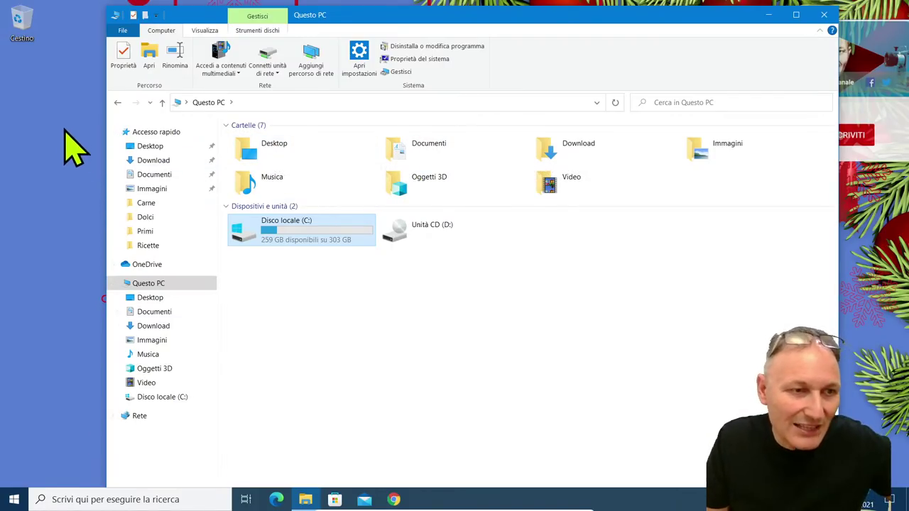
pyautogui.moveTo(373, 22); pyautogui.dragTo(348, 388)
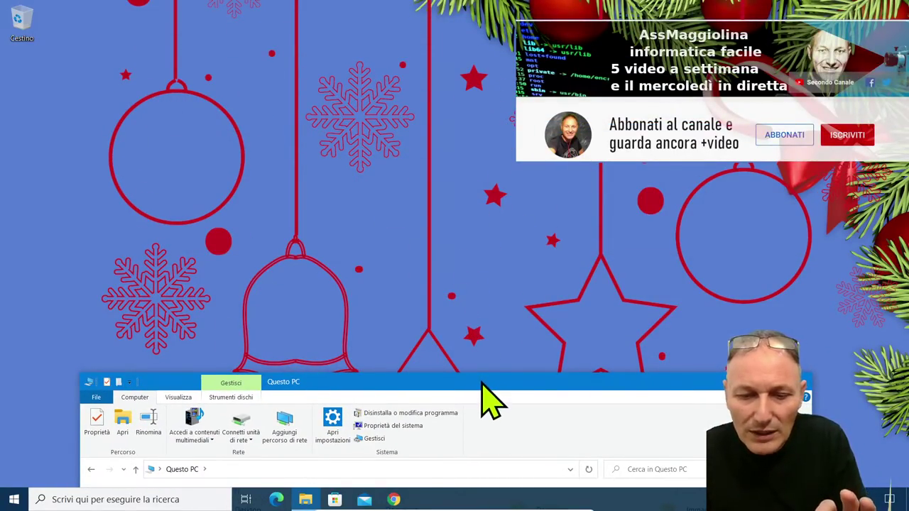
pyautogui.moveTo(488, 390); pyautogui.dragTo(493, 47)
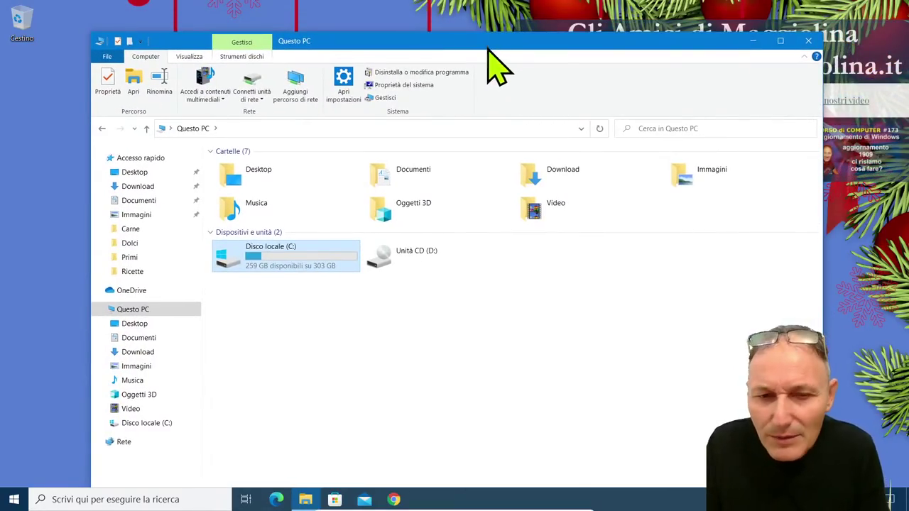
# - Open the properties of the Documenti folder in Questo PC and examine the path where its files are stored
pyautogui.rightClick(388, 192)
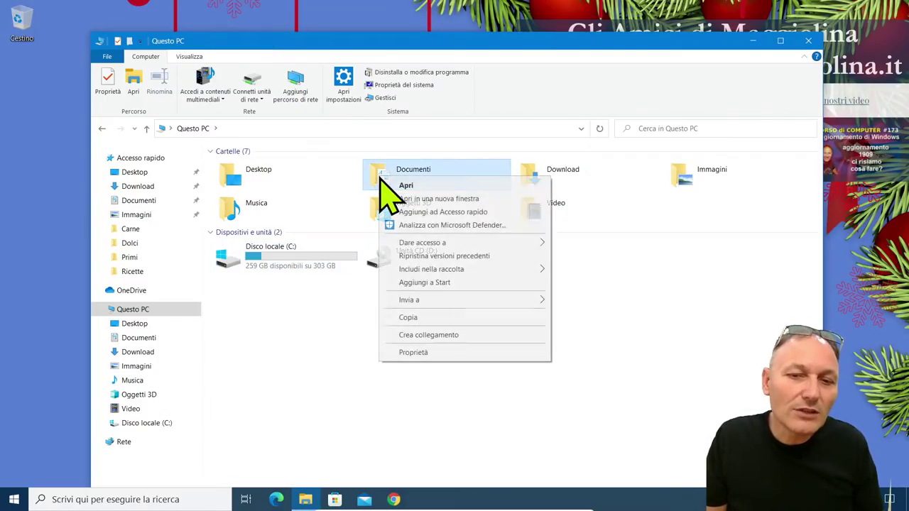
pyautogui.click(410, 353)
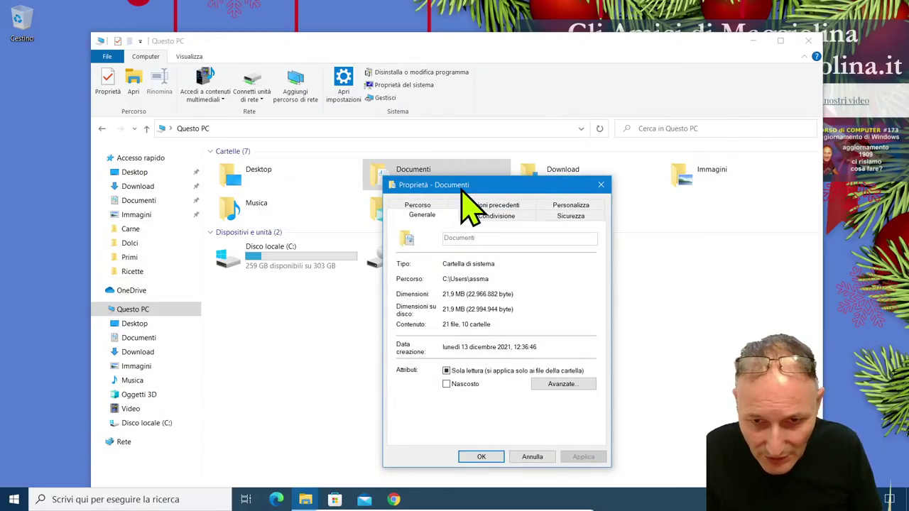
pyautogui.moveTo(462, 189); pyautogui.dragTo(478, 69)
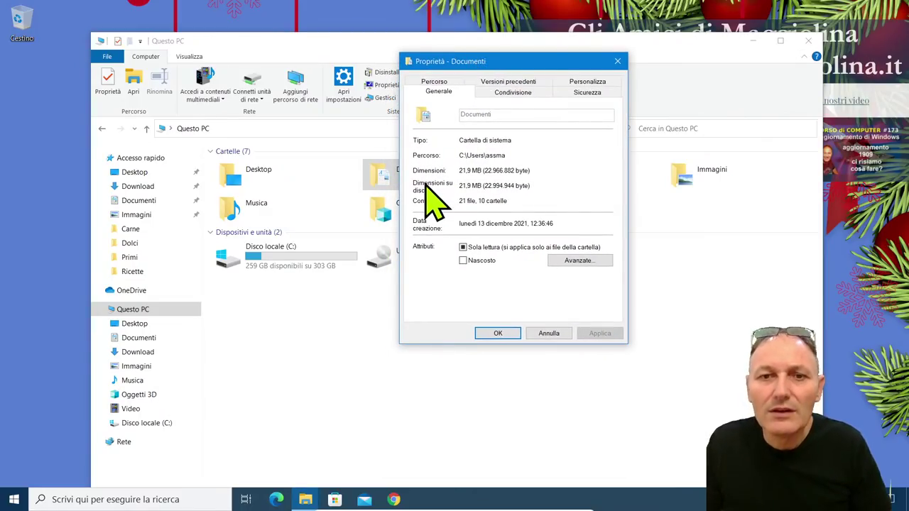
pyautogui.click(434, 82)
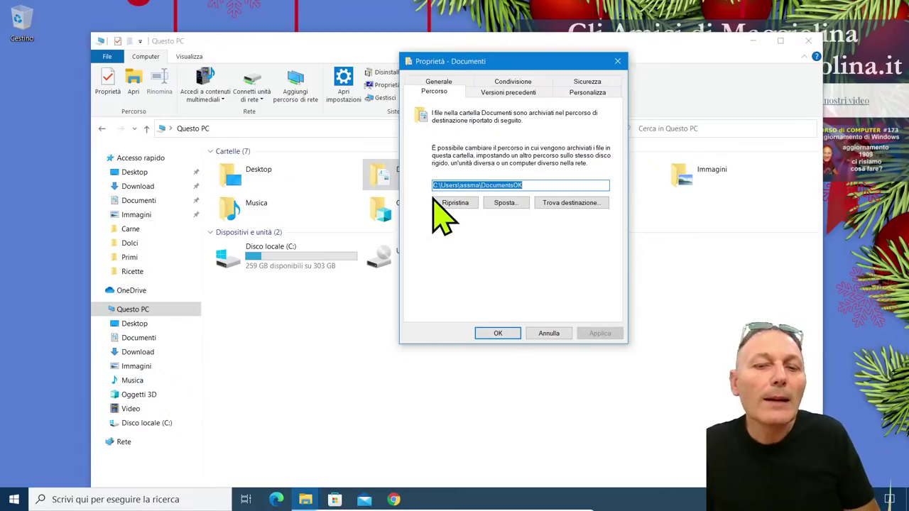
pyautogui.click(544, 185)
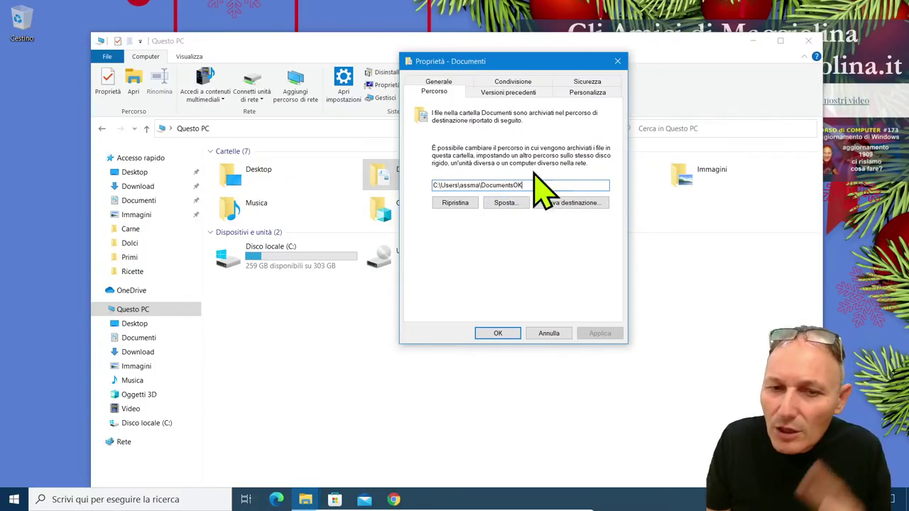
# - Try changing the Documenti path to drive D: and inserting random characters into its user folder name, and cancel the edits
pyautogui.click(437, 184)
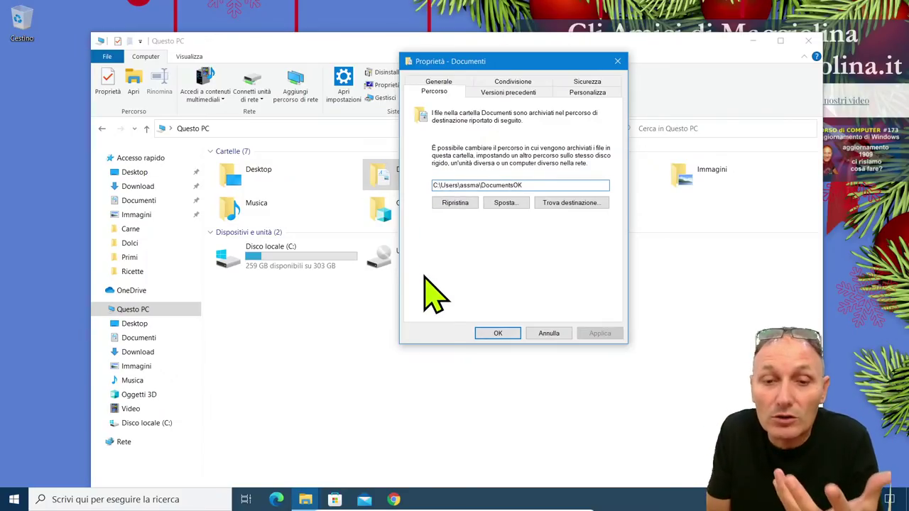
pyautogui.press('BackSpace')
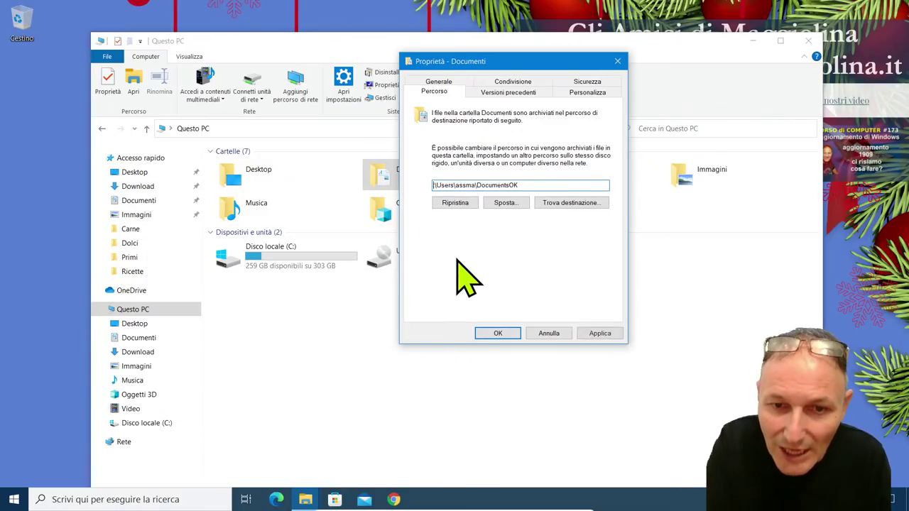
pyautogui.write('D:')
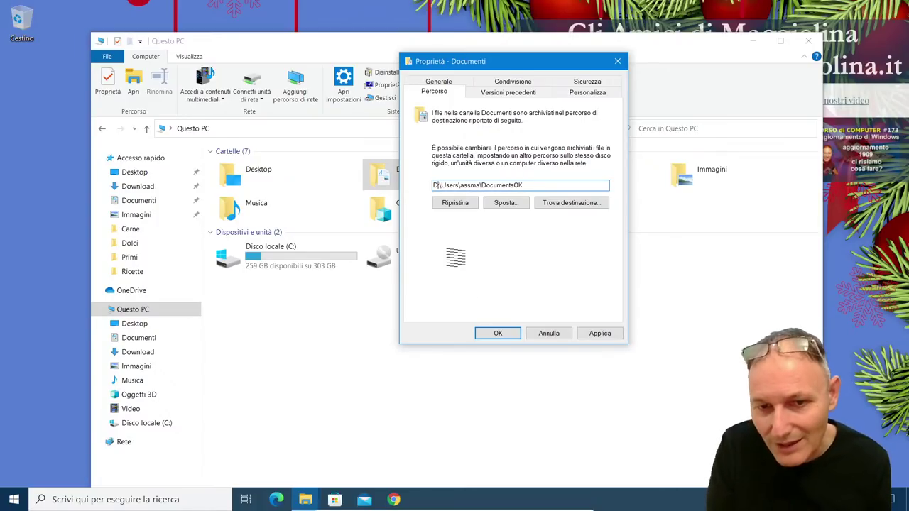
pyautogui.click(471, 185)
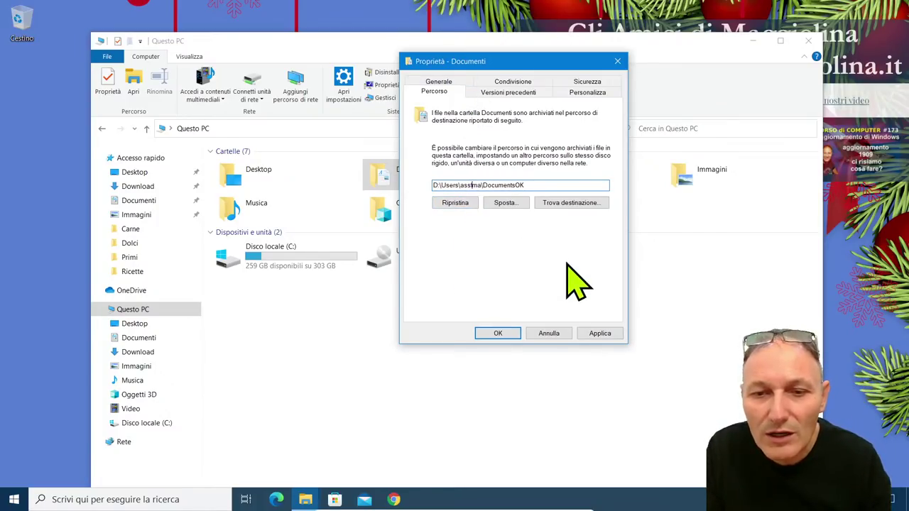
pyautogui.write('fgdsgfdgdsafhsd')
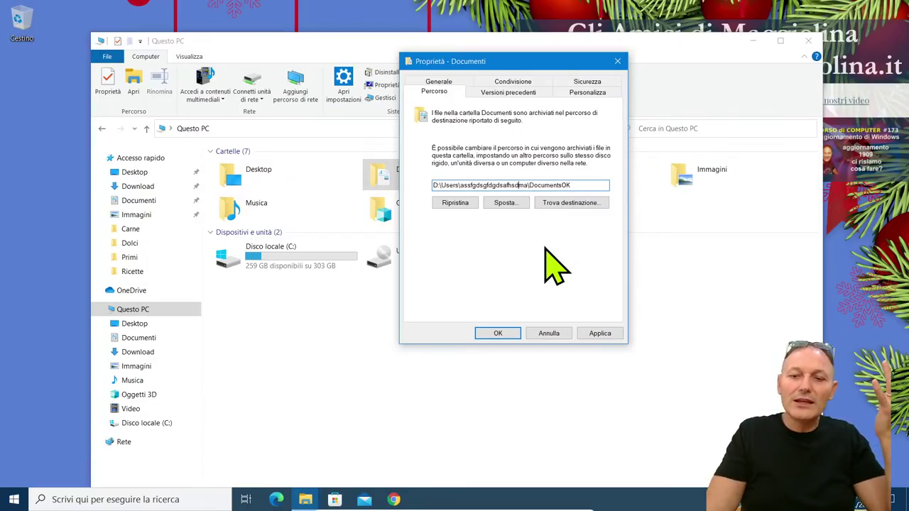
pyautogui.click(549, 333)
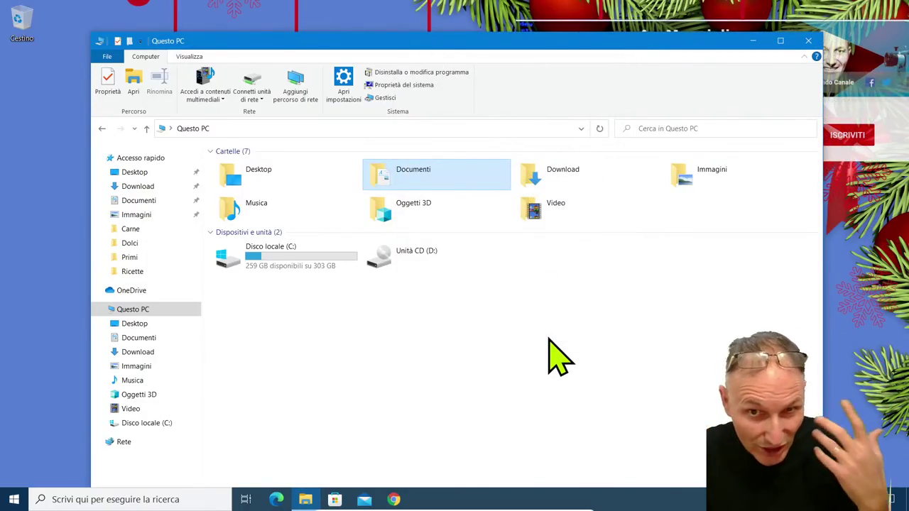
# - Reopen Documenti's properties, try replacing the drive in its storage path with d:, and cancel the dialog
pyautogui.rightClick(425, 176)
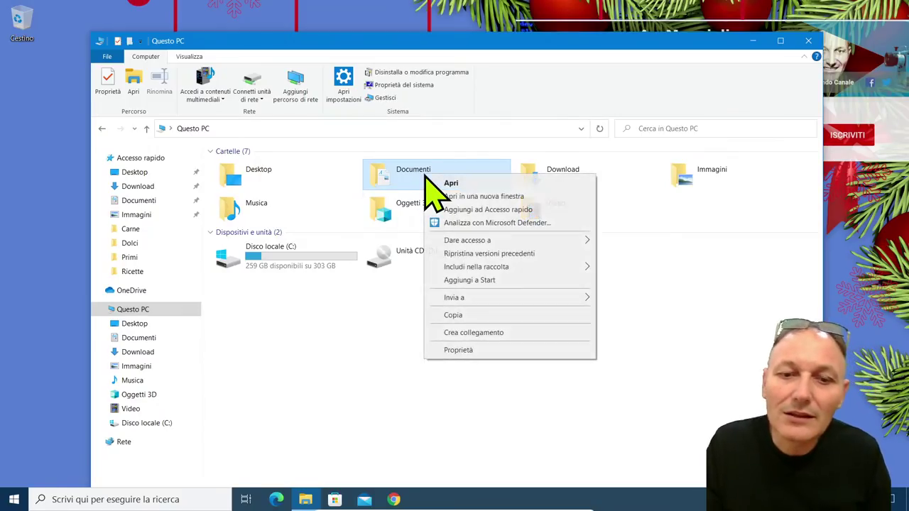
pyautogui.click(453, 351)
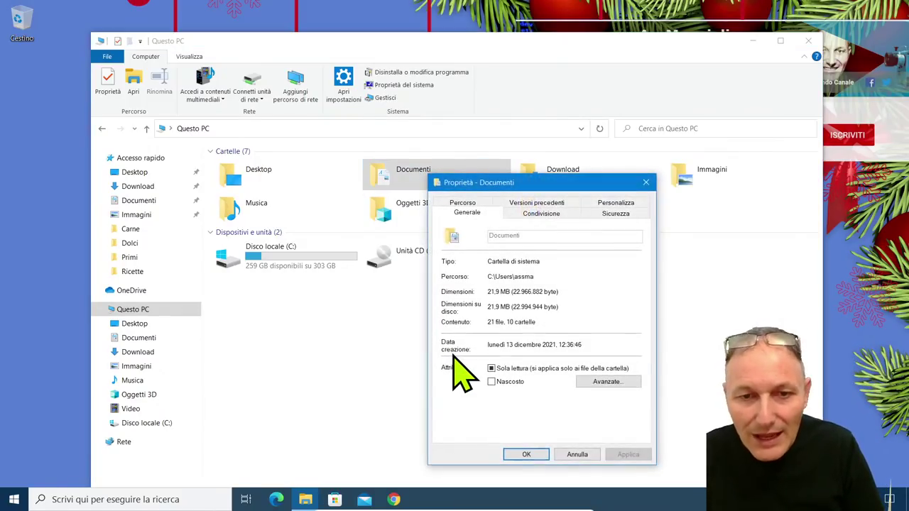
pyautogui.click(463, 204)
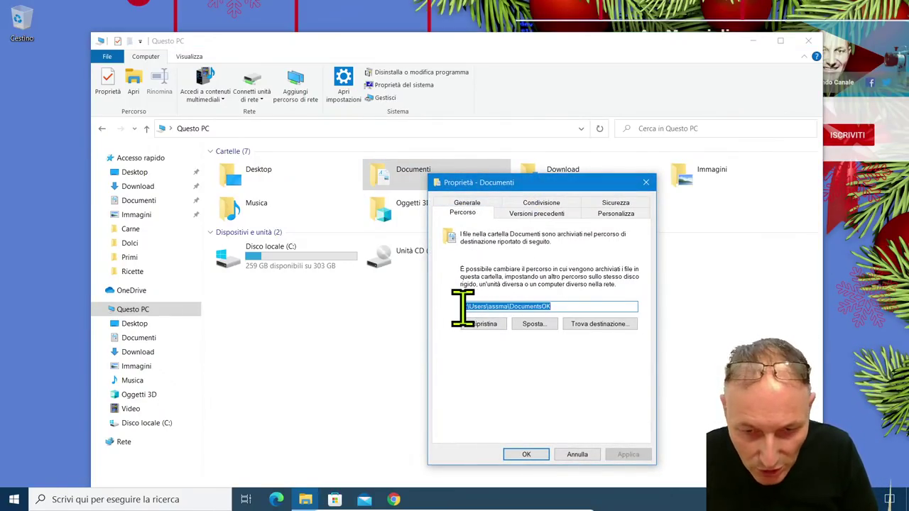
pyautogui.click(462, 306)
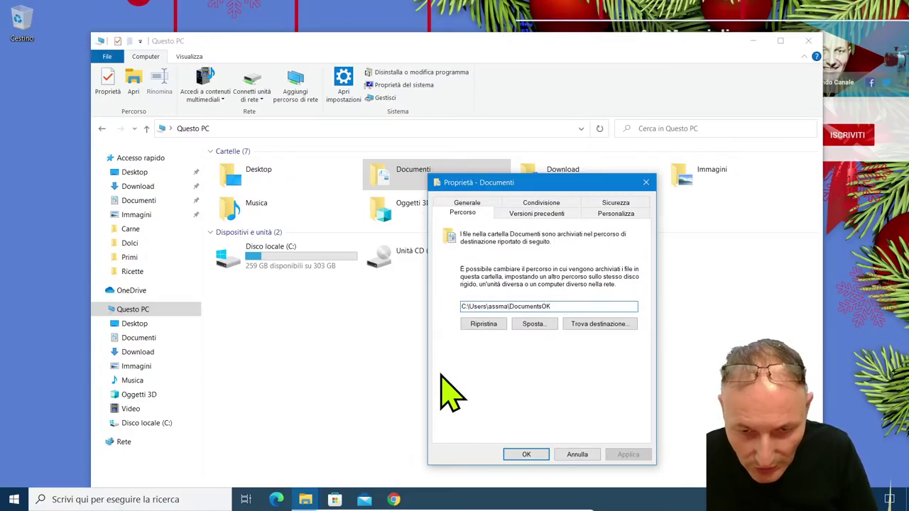
pyautogui.press('BackSpace')
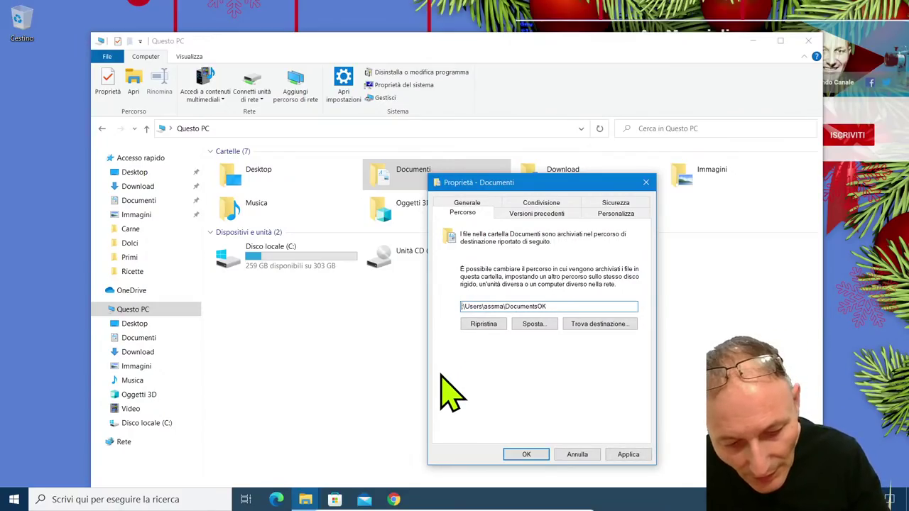
pyautogui.write('d:')
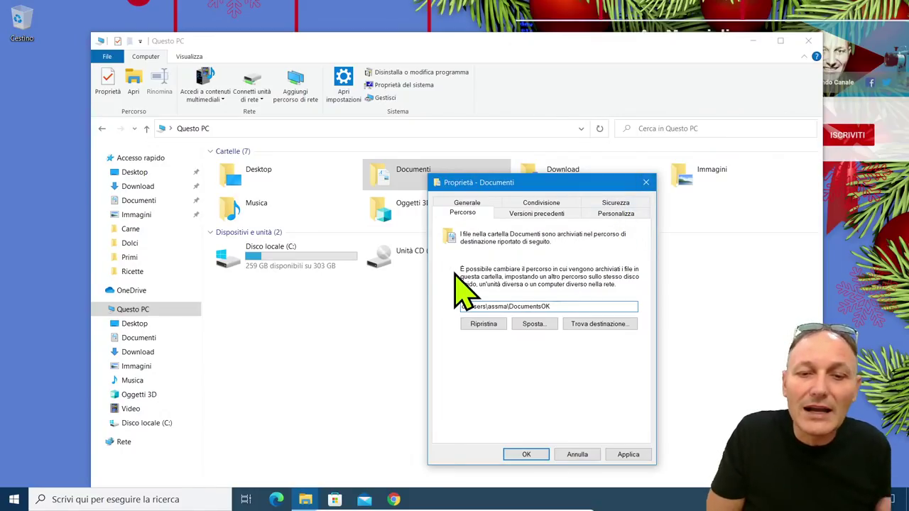
pyautogui.click(577, 455)
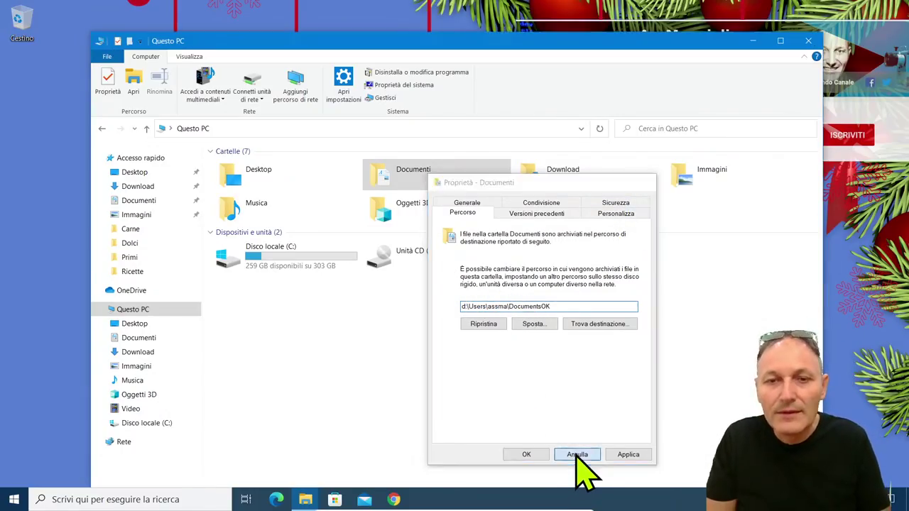
# - Close the Explorer window, switch to Chrome, and search the Amici AssMaggiolina site's videos for "spostare documenti"
pyautogui.click(810, 41)
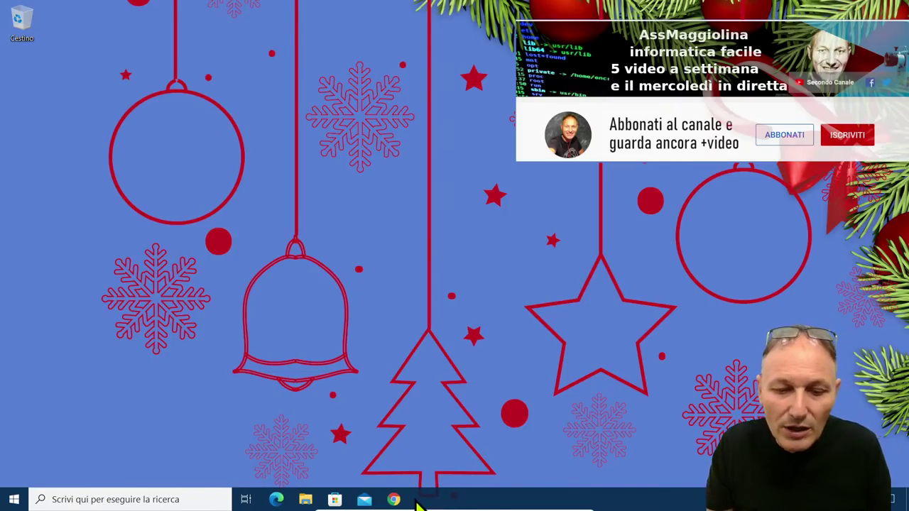
pyautogui.click(394, 501)
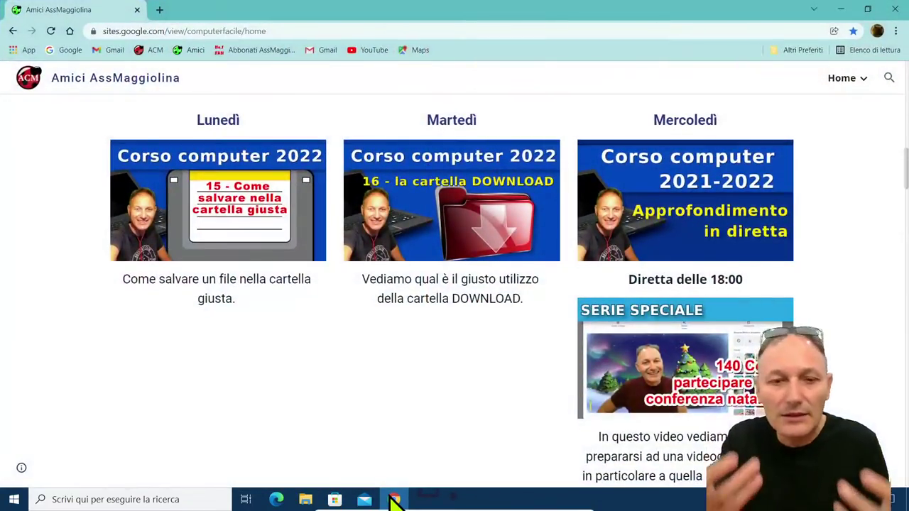
pyautogui.scroll(3, 417, 416)
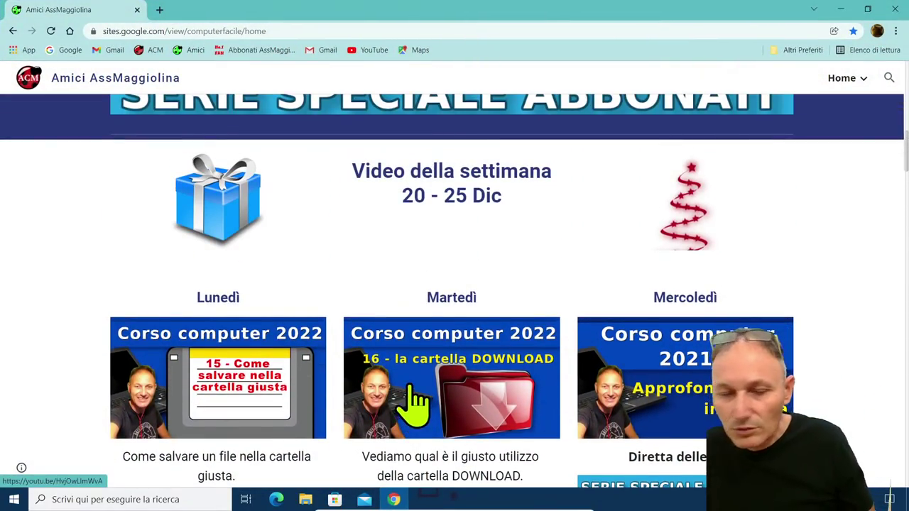
pyautogui.scroll(7, 413, 398)
pyautogui.scroll(-13, 404, 373)
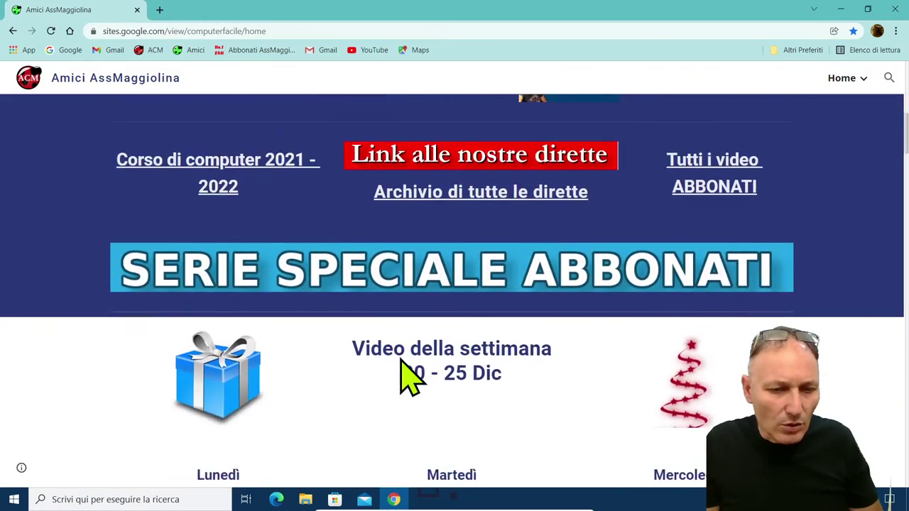
pyautogui.scroll(-13, 404, 380)
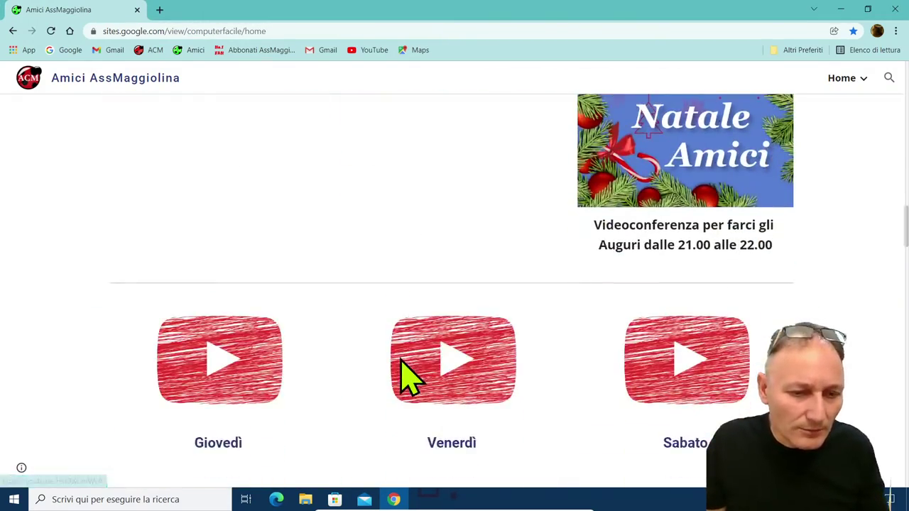
pyautogui.scroll(-12, 405, 380)
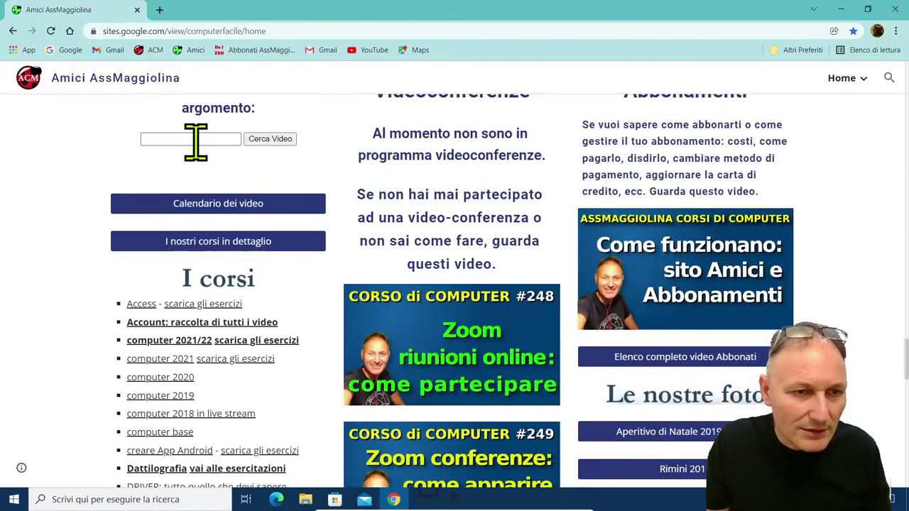
pyautogui.click(195, 138)
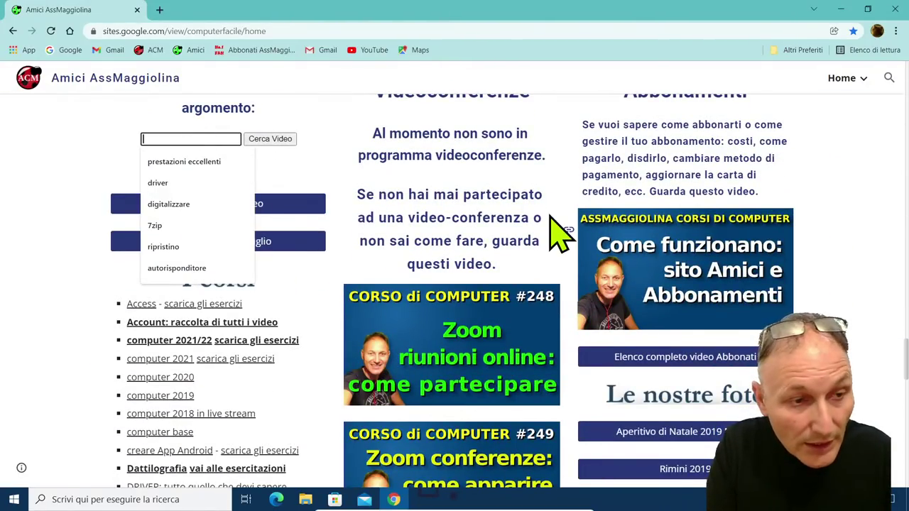
pyautogui.write('spostare documenti')
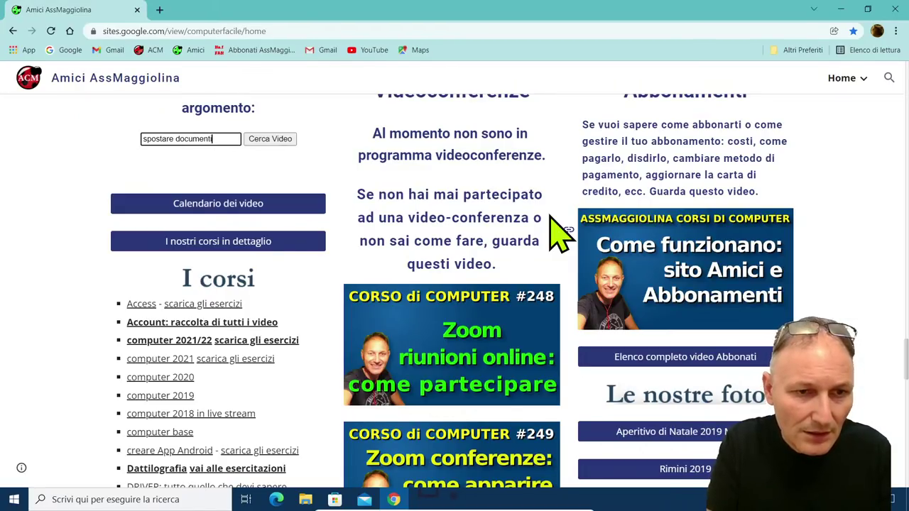
pyautogui.press('Return')
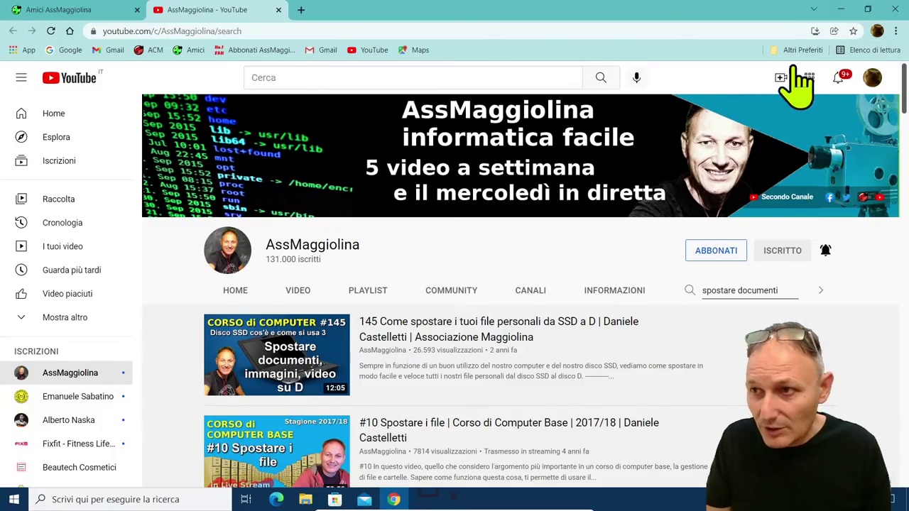
# - Minimize the browser, view the Download folder in File Explorer, and close its window
pyautogui.click(840, 13)
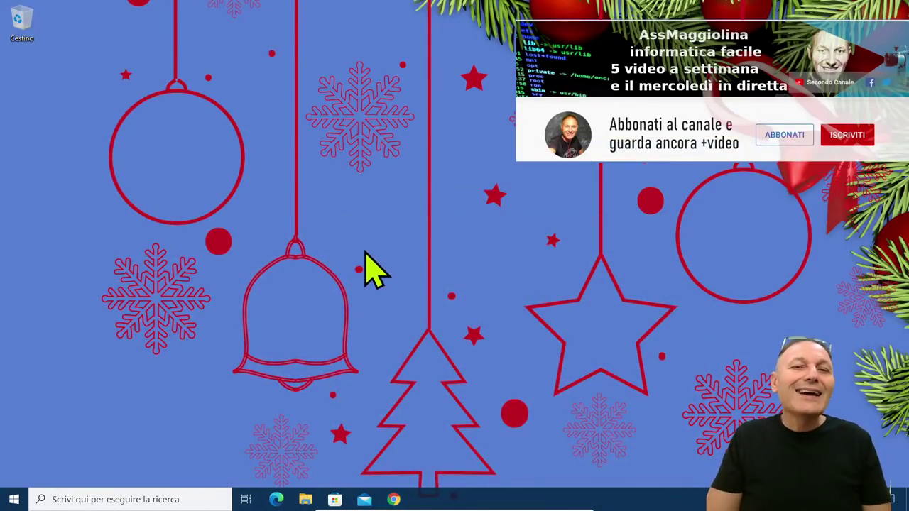
pyautogui.click(306, 499)
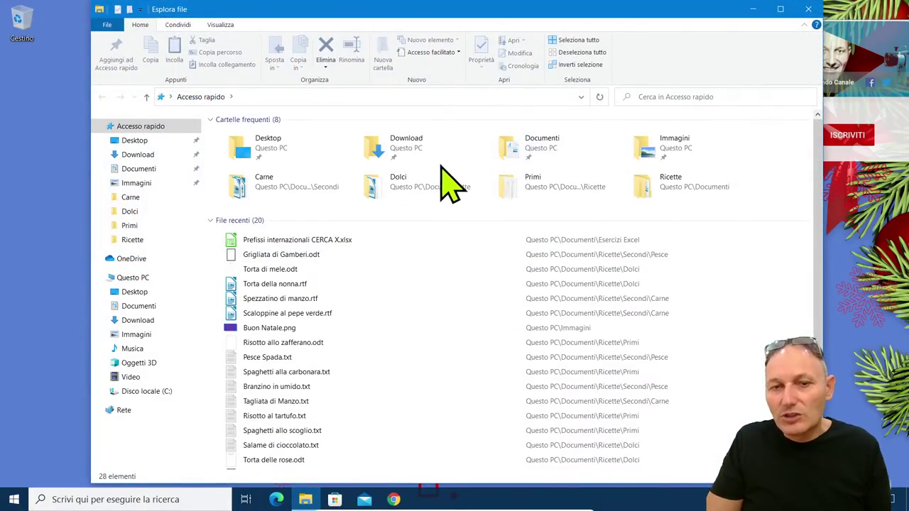
pyautogui.doubleClick(393, 151)
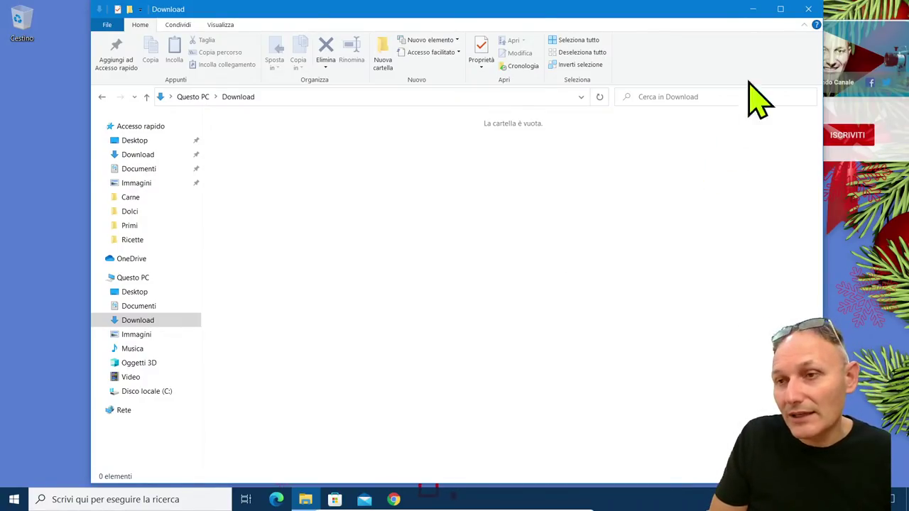
pyautogui.click(807, 9)
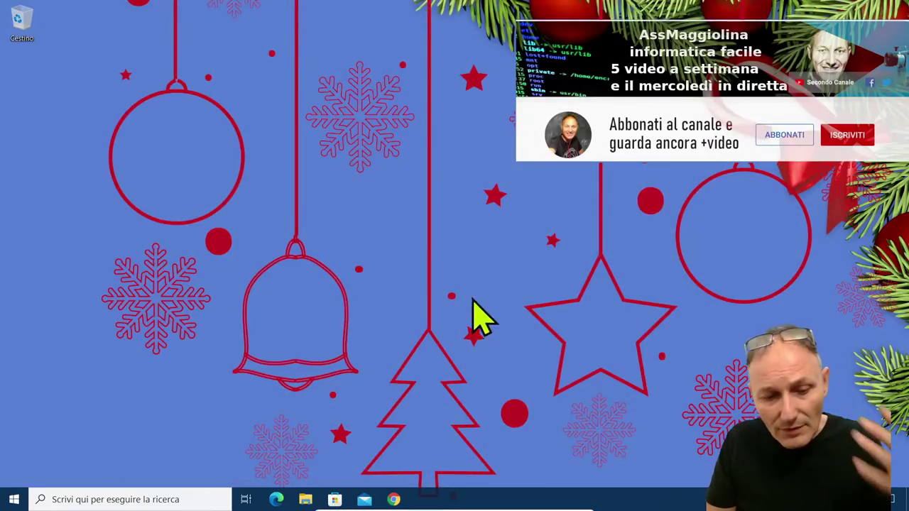
# - Switch to Chrome, close the YouTube search results, and open the Inkscape course's exercise folder from the Amici AssMaggiolina course list
pyautogui.click(395, 501)
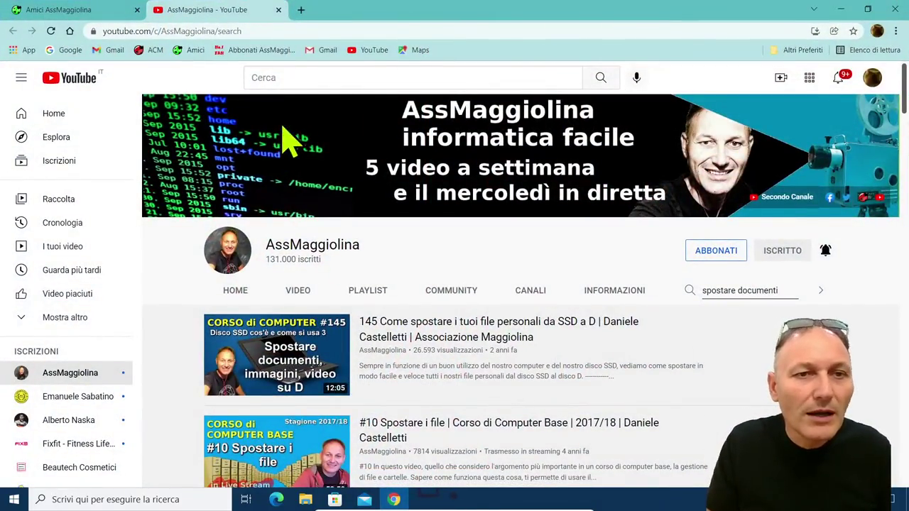
pyautogui.click(278, 9)
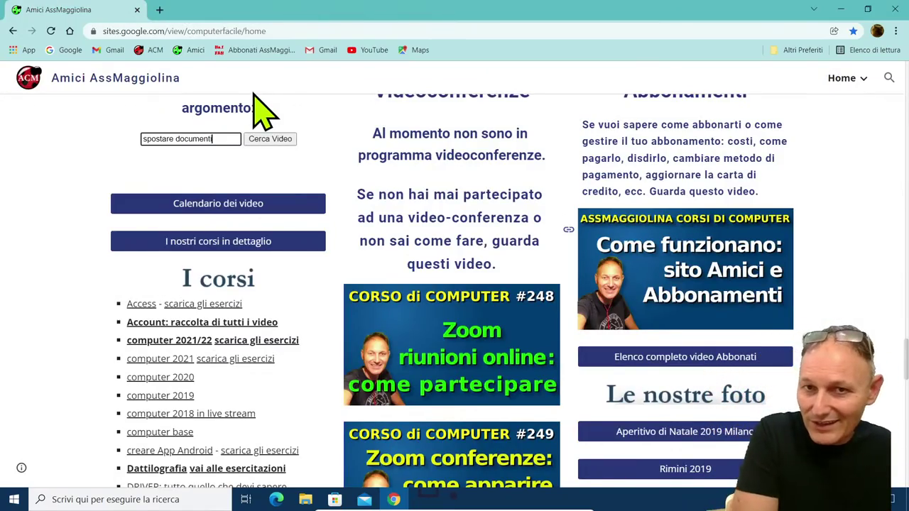
pyautogui.scroll(-2, 260, 358)
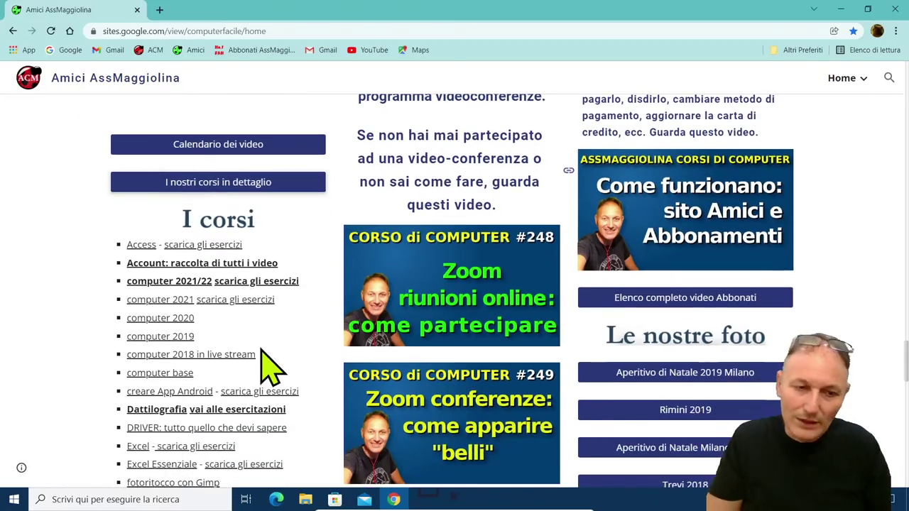
pyautogui.scroll(-3, 295, 295)
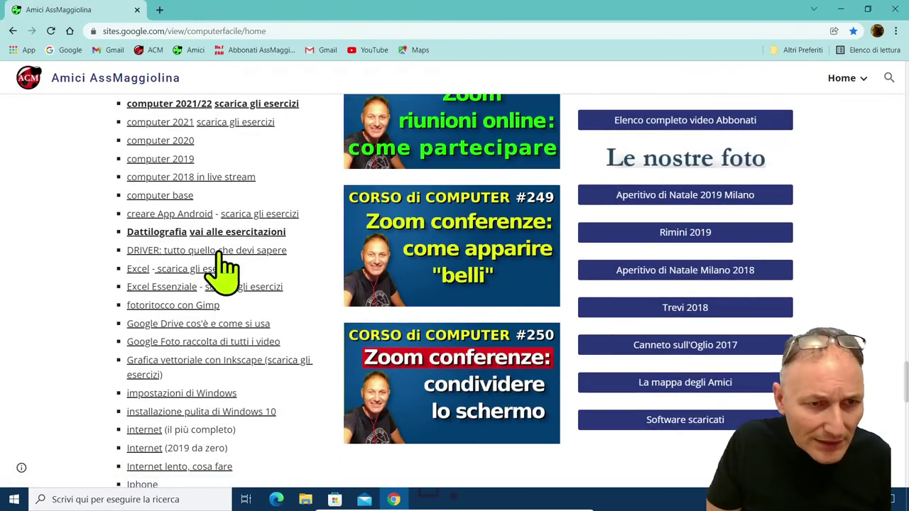
pyautogui.scroll(3, 181, 327)
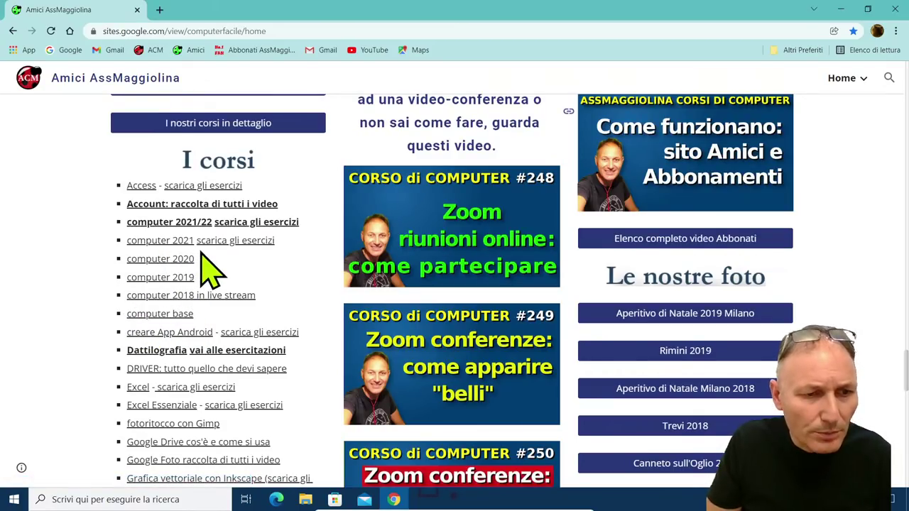
pyautogui.scroll(-1, 245, 334)
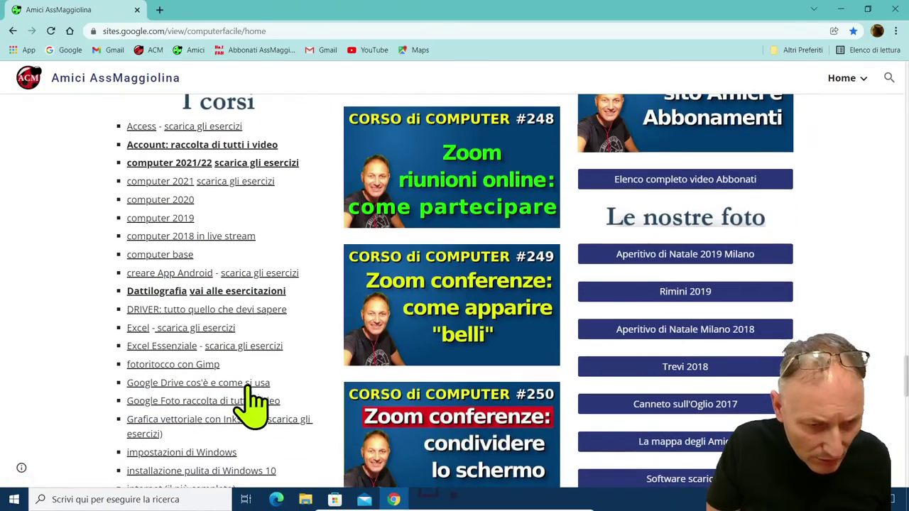
pyautogui.scroll(-1, 254, 391)
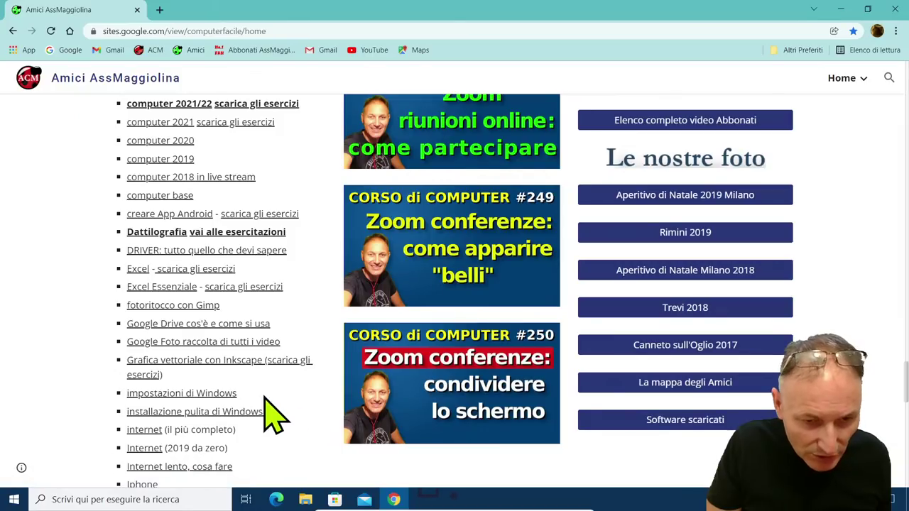
pyautogui.click(291, 363)
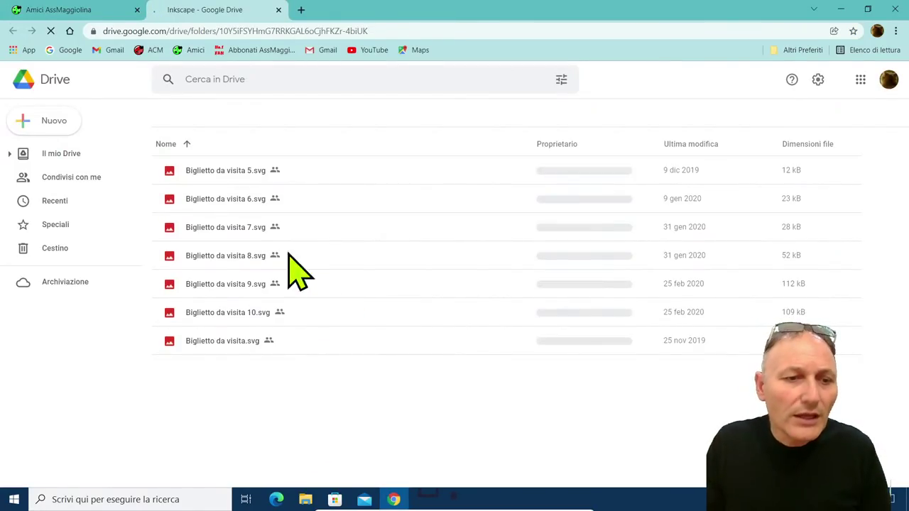
# - Download Biglietto da visita 5.svg from Drive, check the Download folder in File Explorer, and clear both windows from the desktop
pyautogui.rightClick(200, 174)
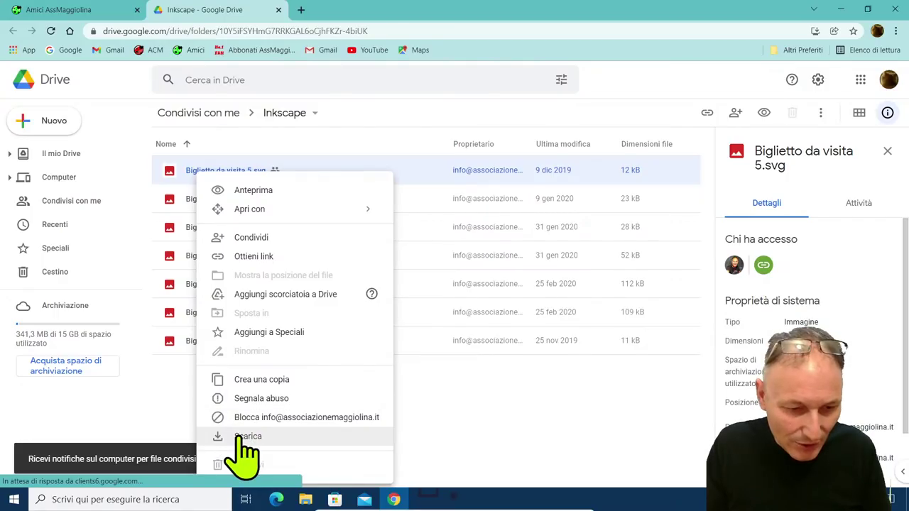
pyautogui.click(239, 436)
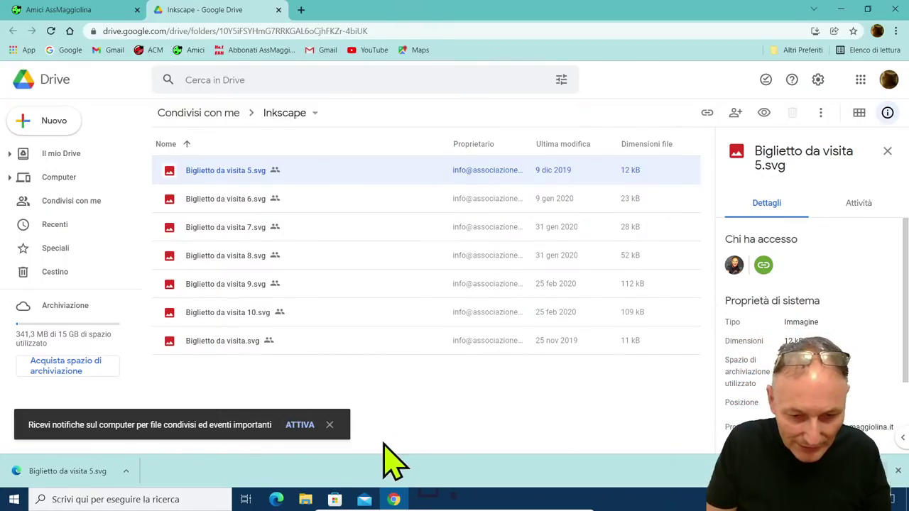
pyautogui.click(305, 500)
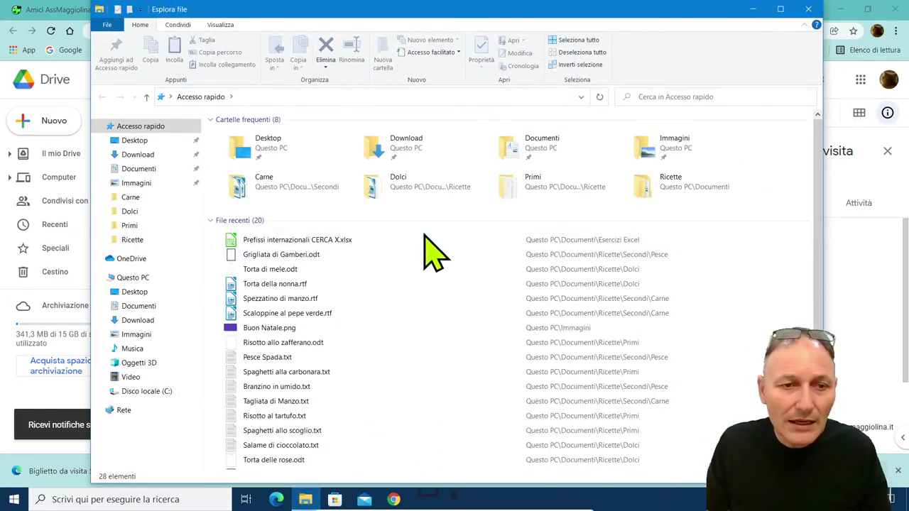
pyautogui.doubleClick(376, 155)
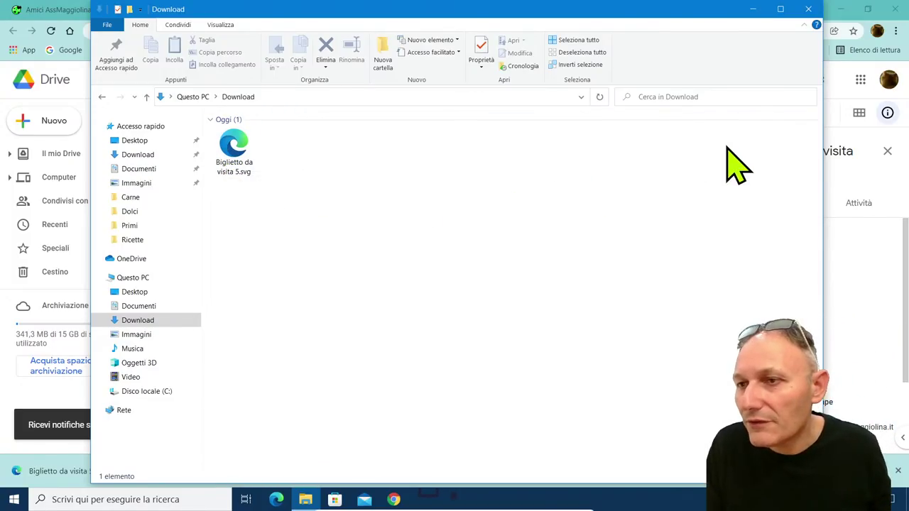
pyautogui.click(809, 10)
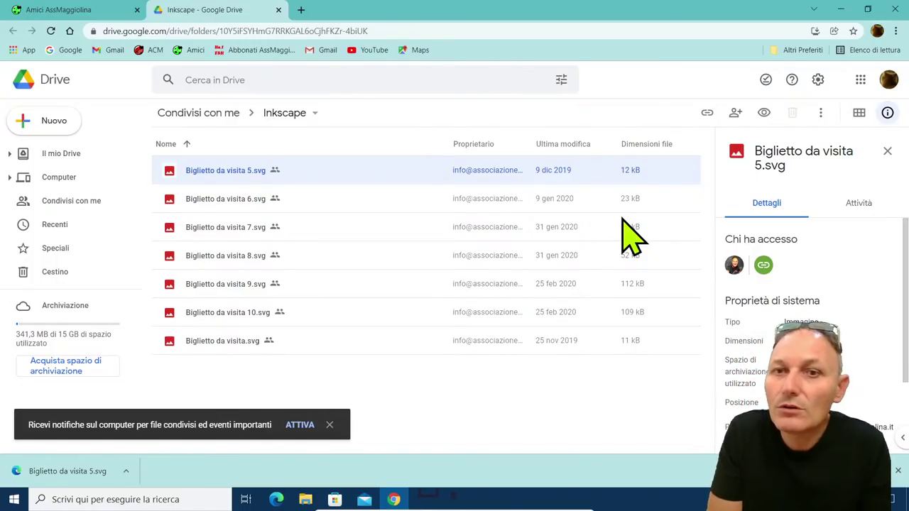
pyautogui.click(839, 10)
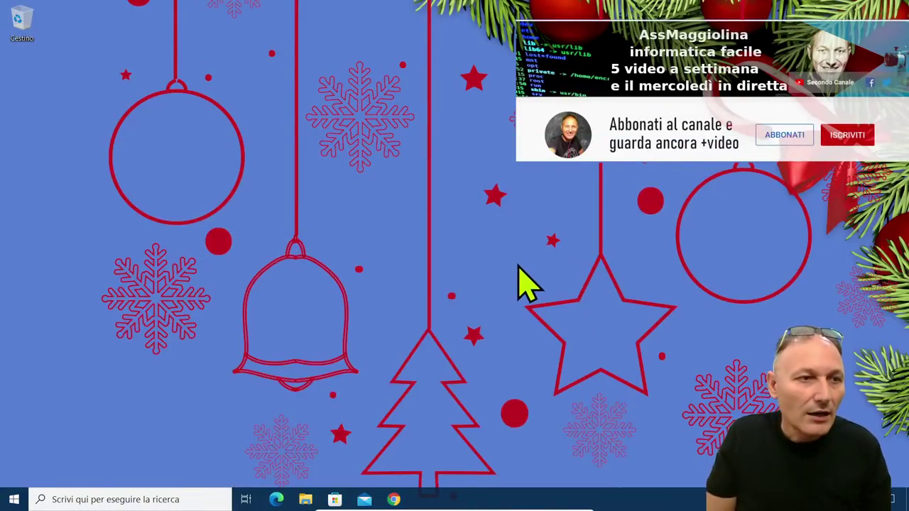
# - Create a folder named Esercizi Maggiolina inside Documenti in File Explorer, and close the Explorer window
pyautogui.click(306, 500)
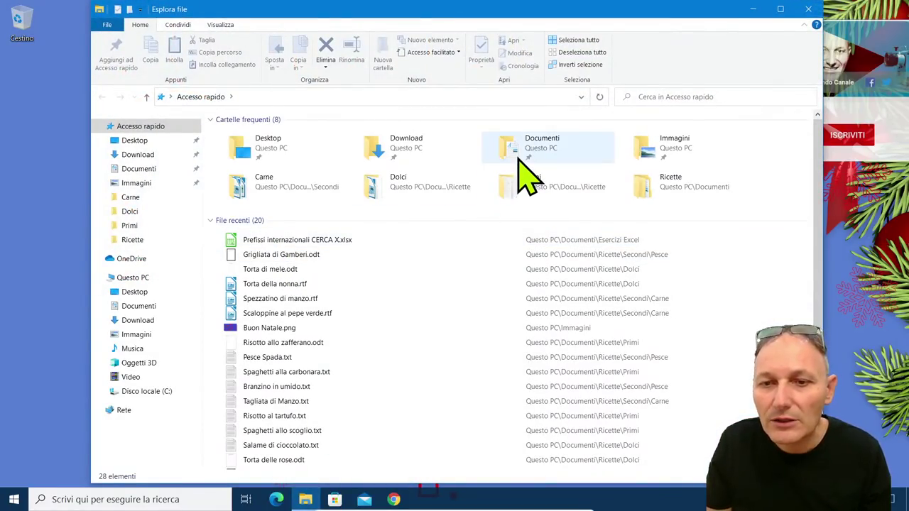
pyautogui.doubleClick(518, 159)
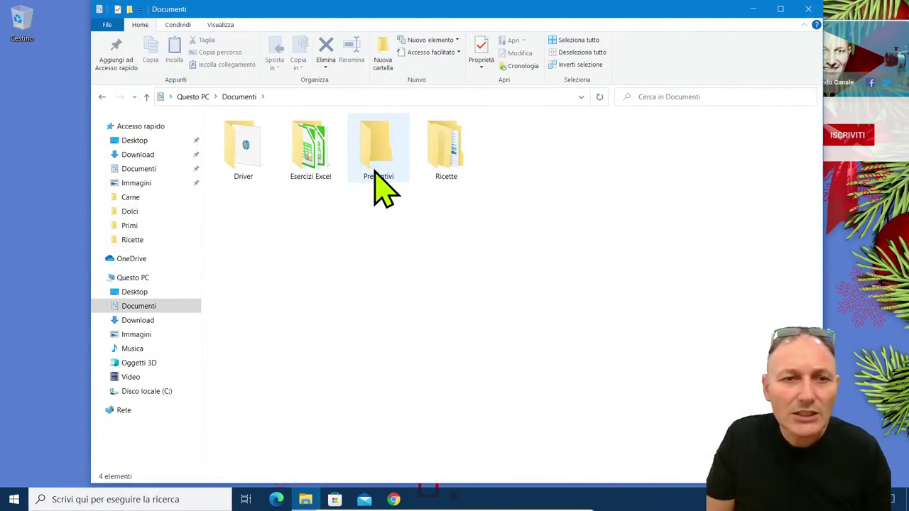
pyautogui.click(381, 51)
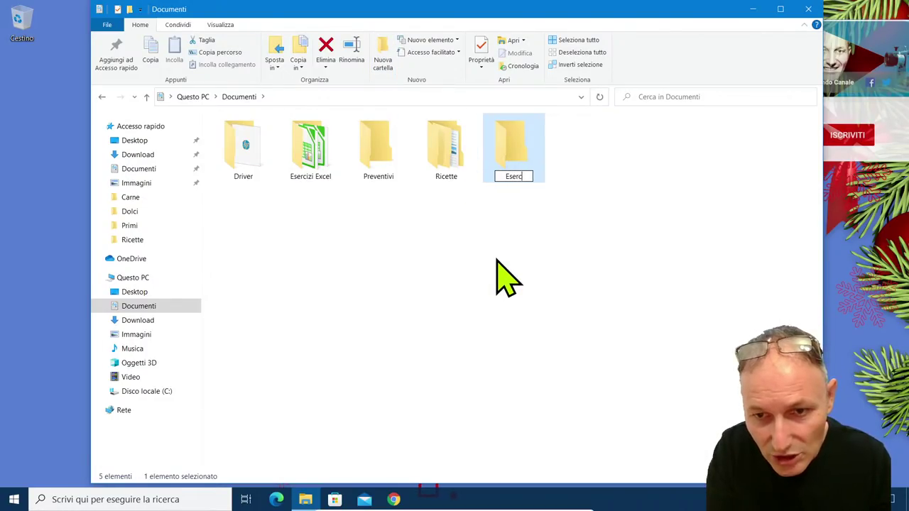
pyautogui.write('Esercizi Magg')
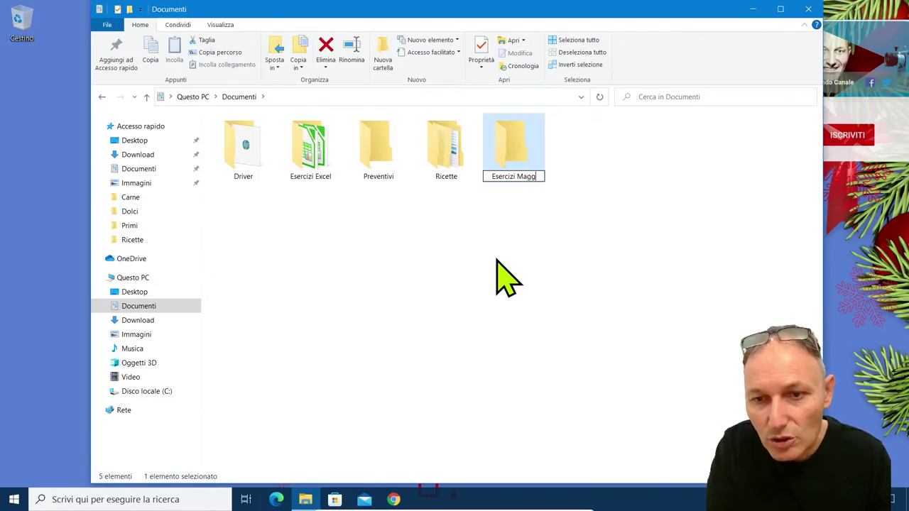
pyautogui.write('iolina')
pyautogui.press('Return')
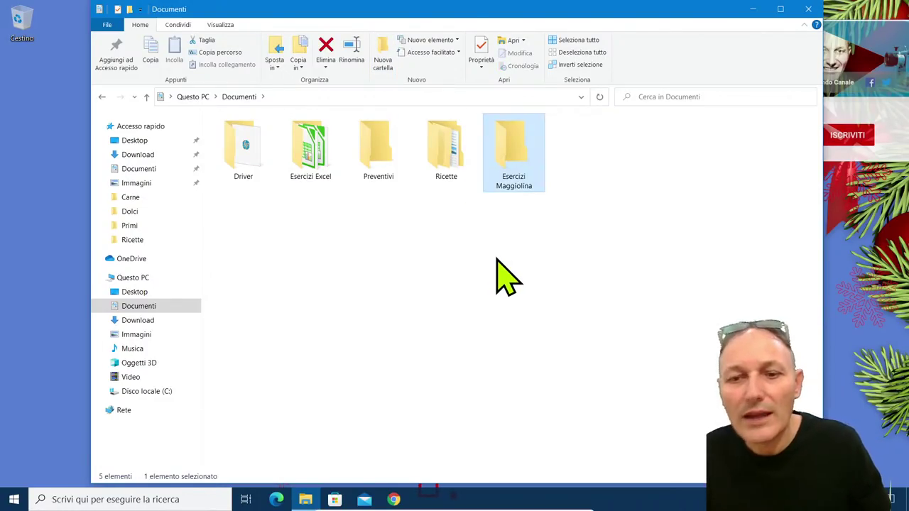
pyautogui.click(503, 274)
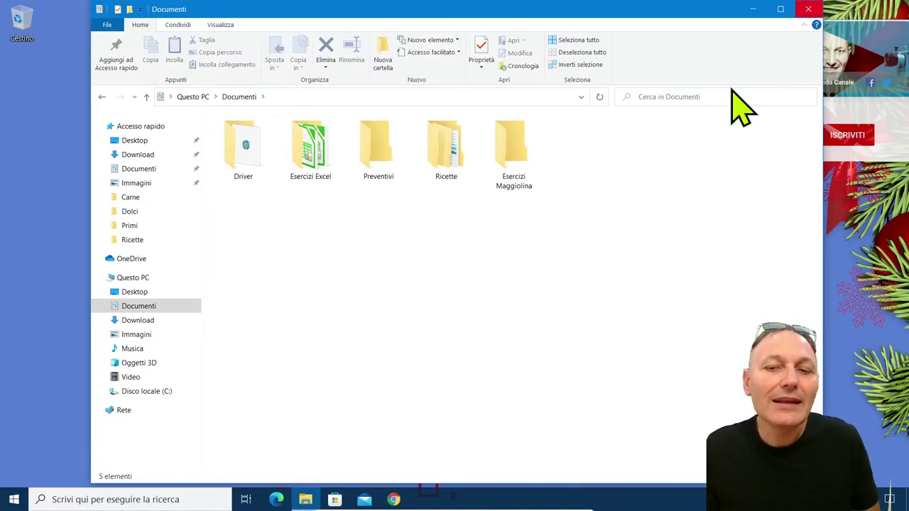
pyautogui.click(807, 10)
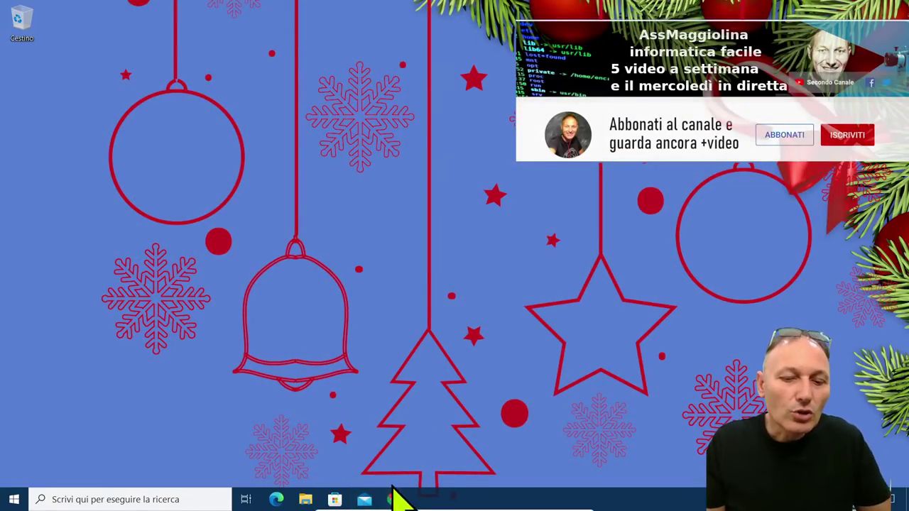
# - Switch to Chrome and open the Download section of its advanced settings
pyautogui.moveTo(395, 502)
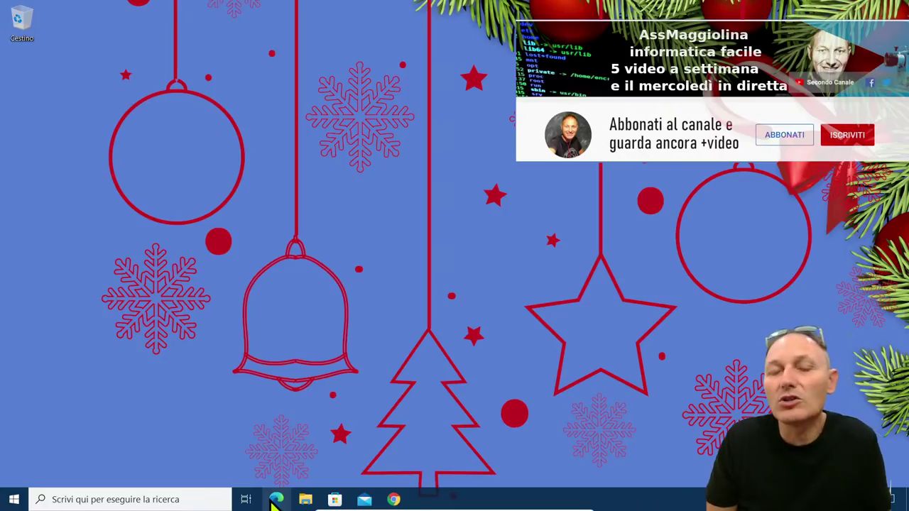
pyautogui.click(395, 502)
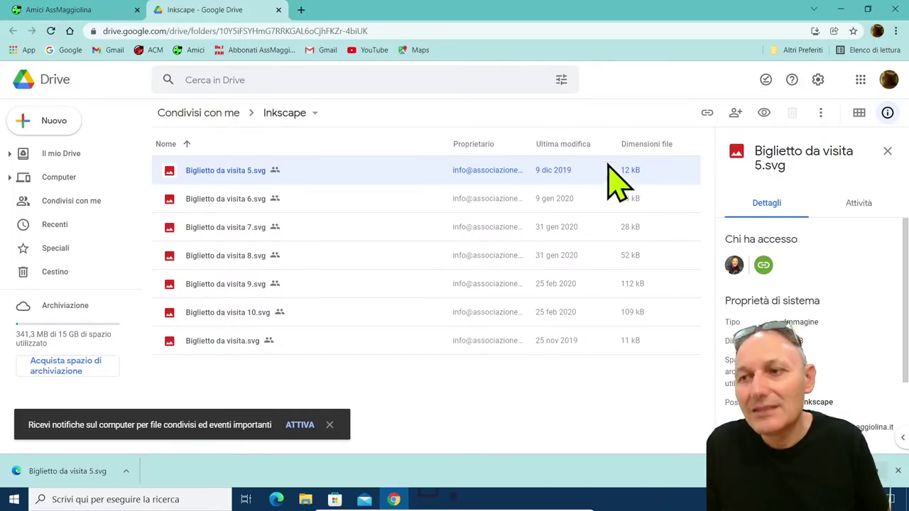
pyautogui.click(897, 31)
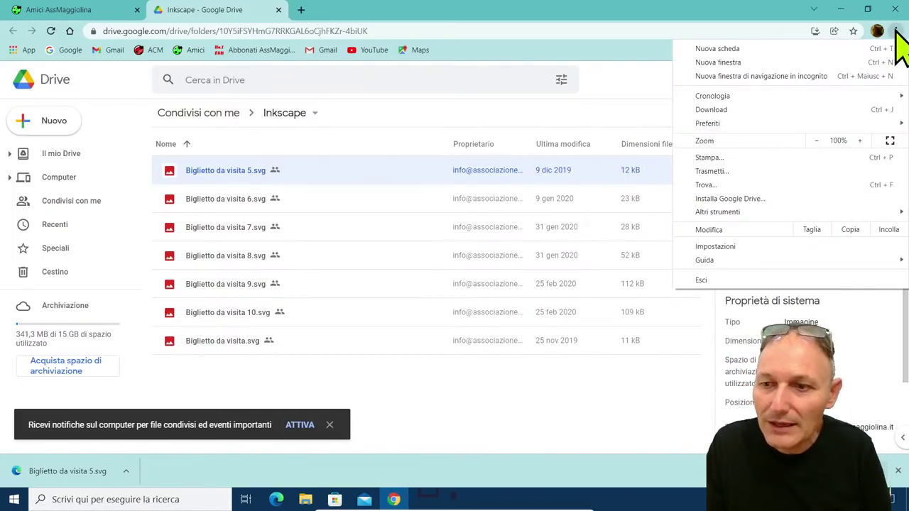
pyautogui.click(717, 247)
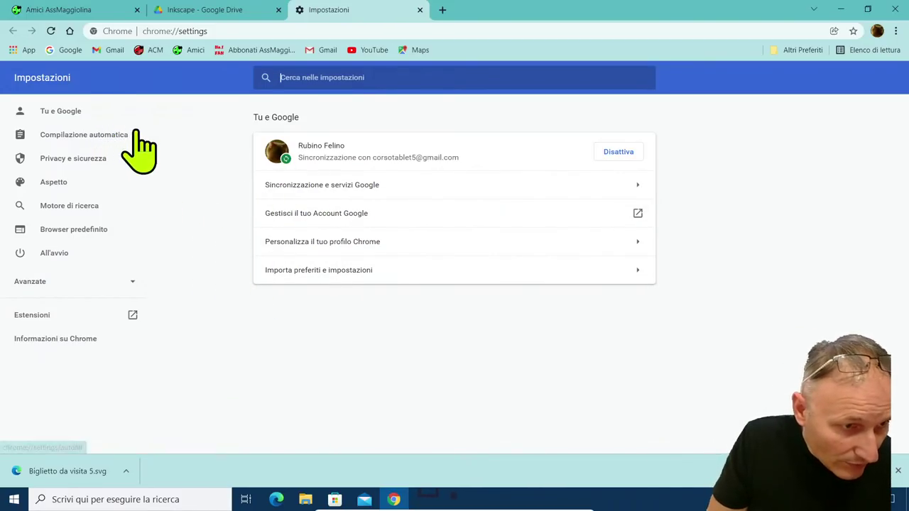
pyautogui.click(61, 283)
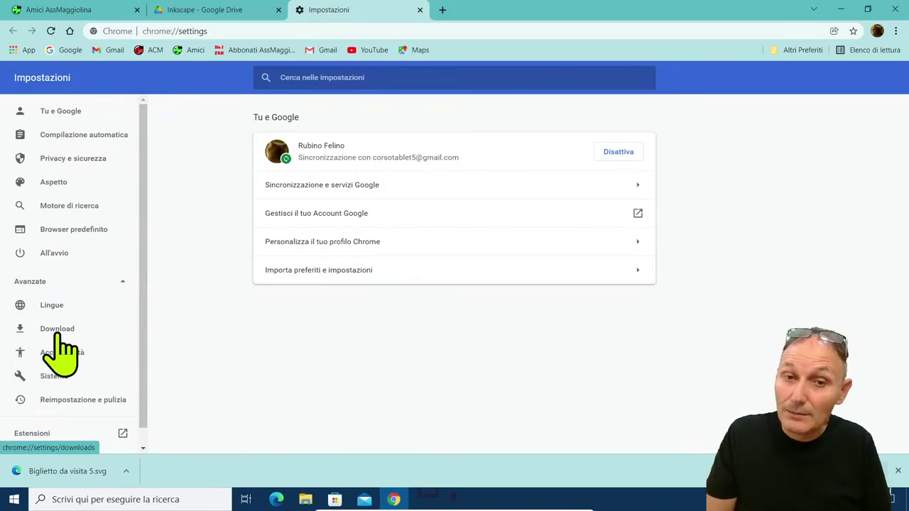
pyautogui.click(56, 330)
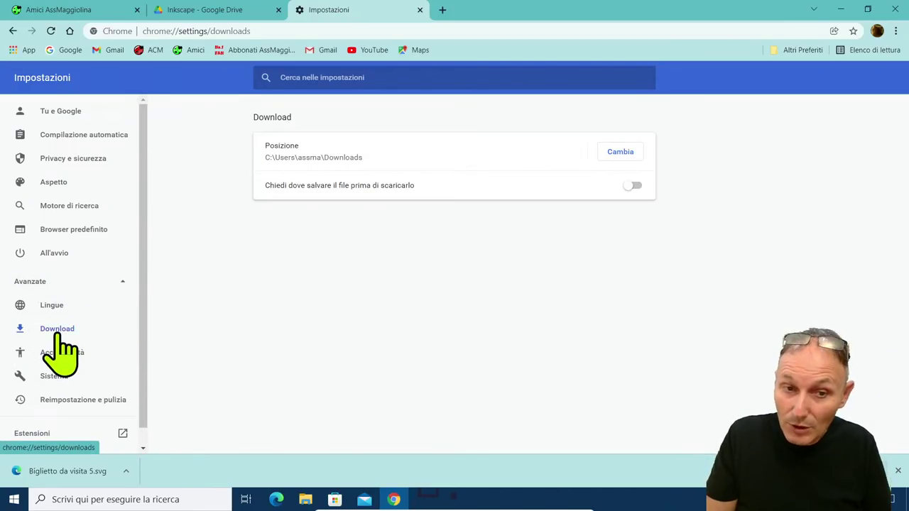
# - Change the browser's download location to the Esercizi Maggiolina folder inside Documenti
pyautogui.click(623, 157)
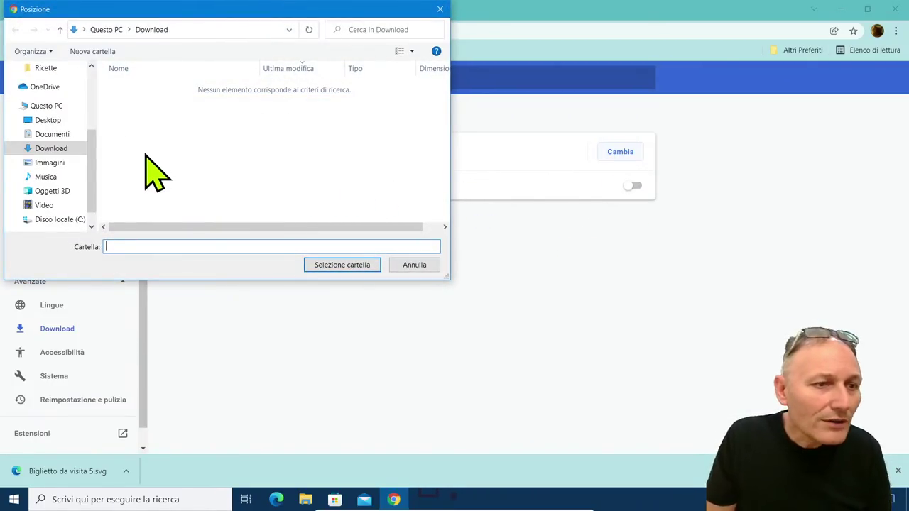
pyautogui.click(62, 136)
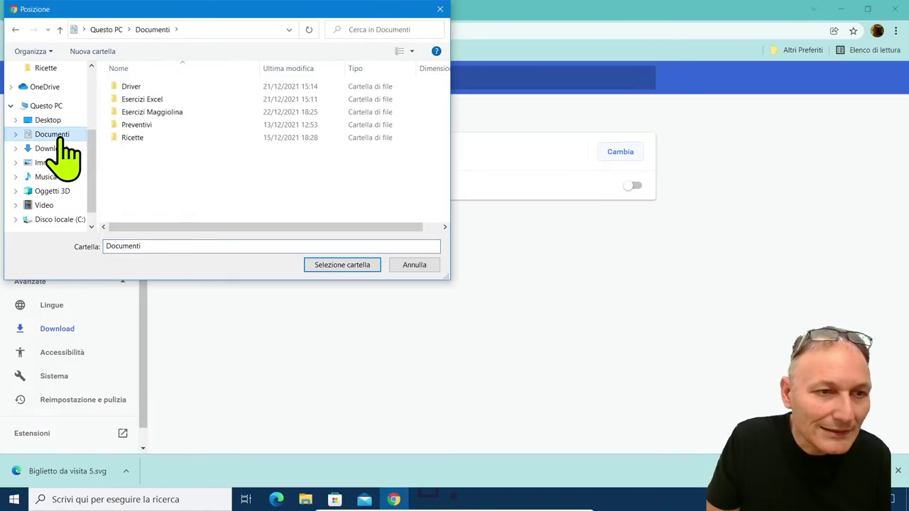
pyautogui.click(139, 114)
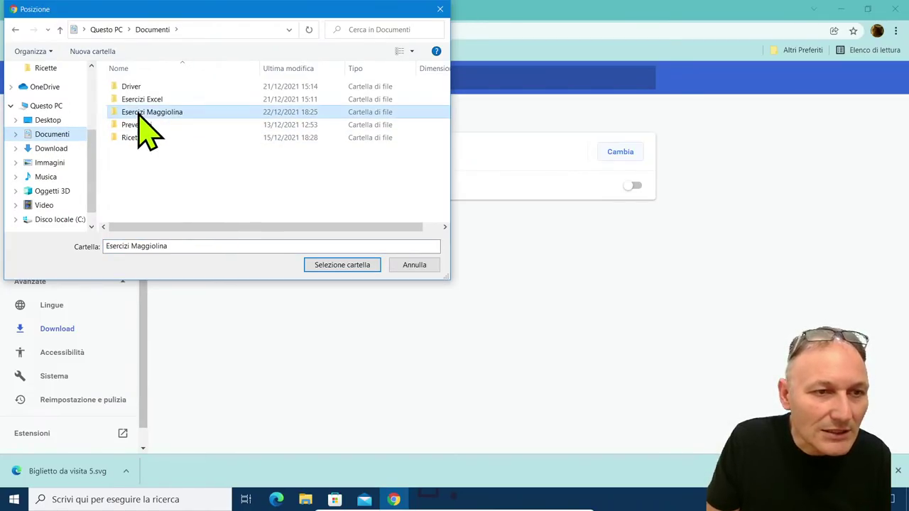
pyautogui.doubleClick(140, 114)
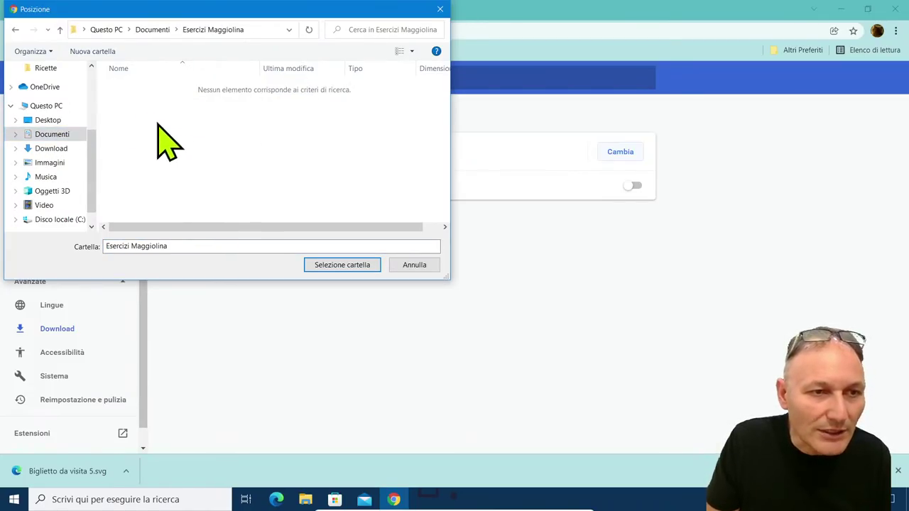
pyautogui.click(341, 265)
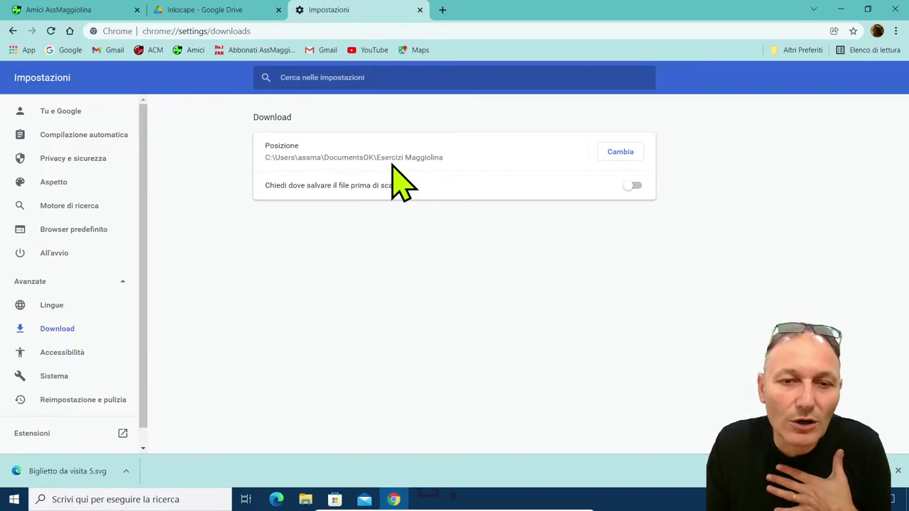
# - Highlight the Esercizi Maggiolina part of the download path, clear the selection, and return to the Inkscape folder in Drive
pyautogui.moveTo(443, 157); pyautogui.dragTo(376, 157)
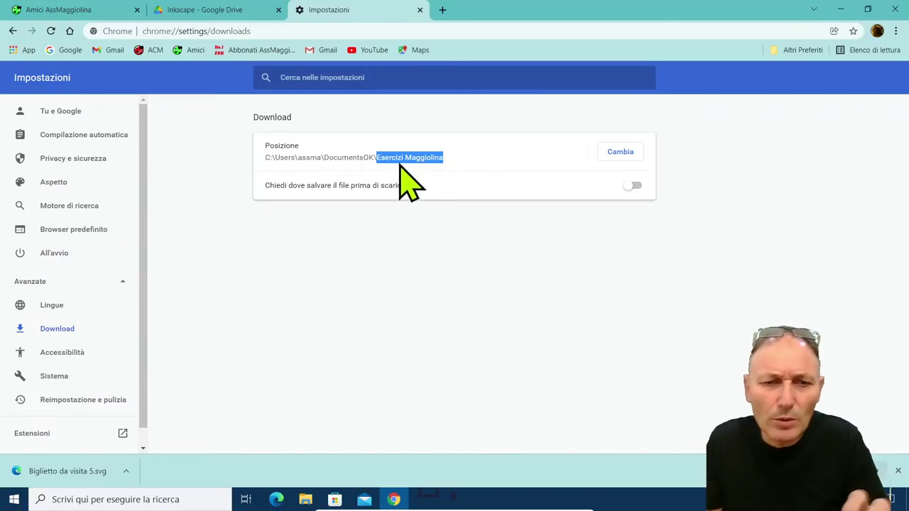
pyautogui.click(497, 166)
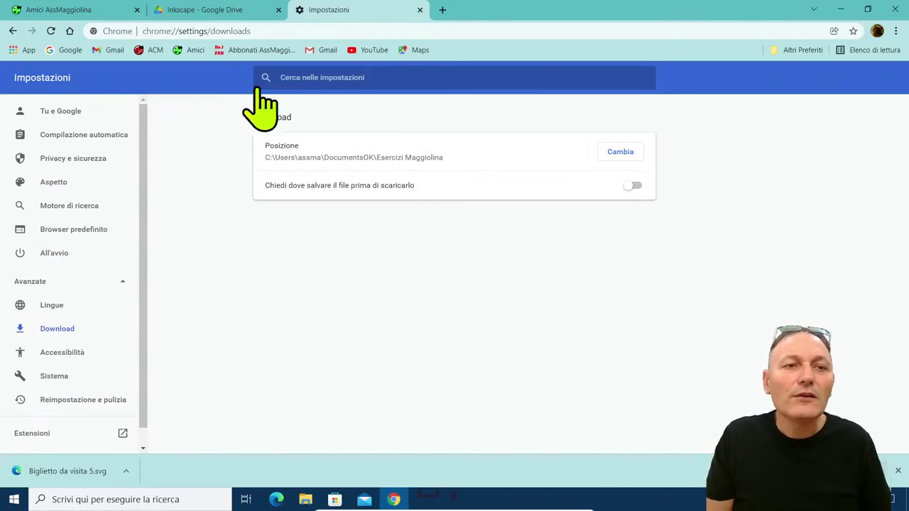
pyautogui.click(220, 10)
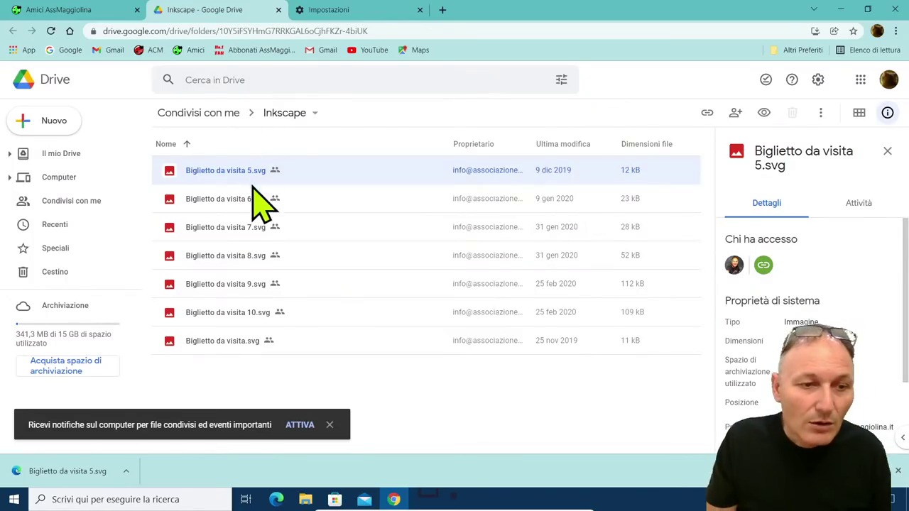
# - Download Biglietto da visita 6.svg from the Inkscape folder in Drive
pyautogui.rightClick(192, 206)
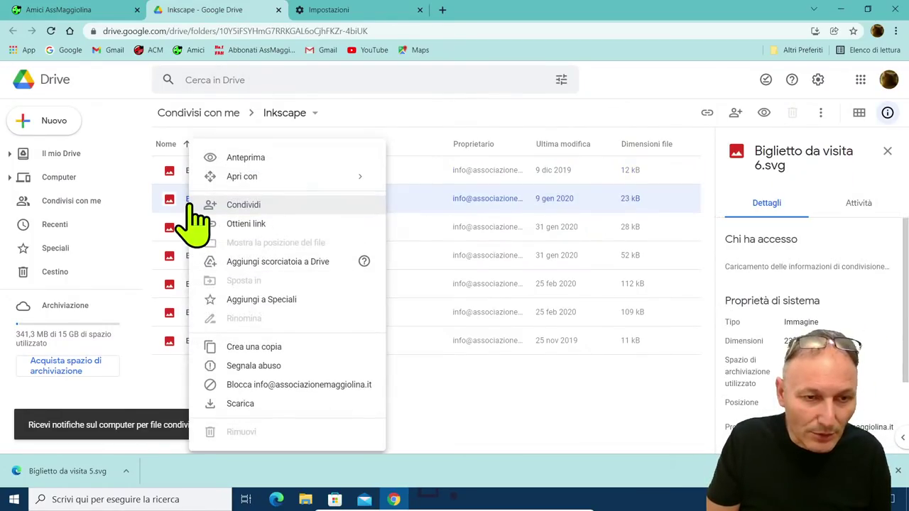
pyautogui.click(235, 404)
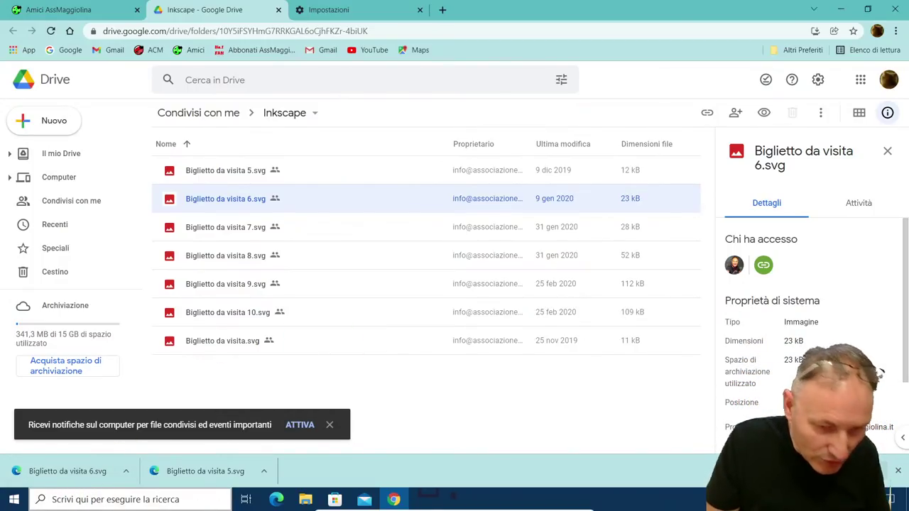
# - Check the contents of Download and of Esercizi Maggiolina inside Documenti in File Explorer, and return to Chrome
pyautogui.click(306, 499)
pyautogui.click(398, 169)
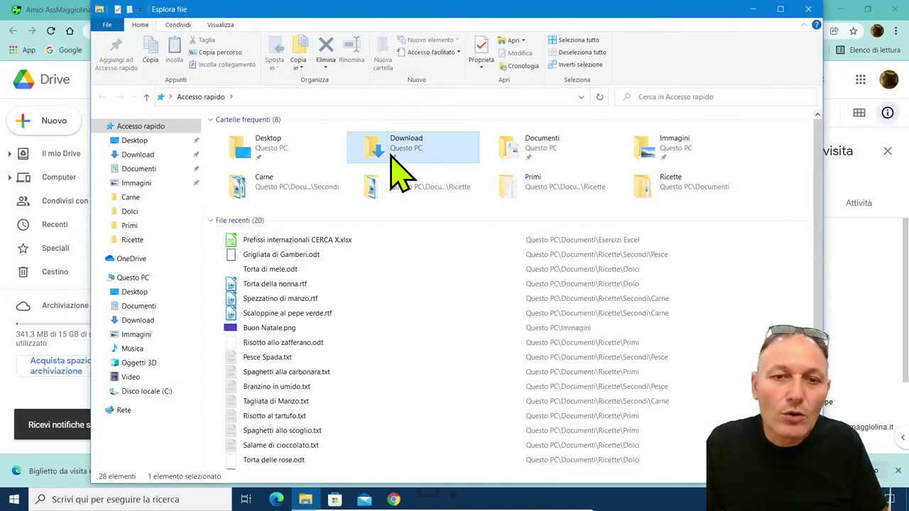
pyautogui.doubleClick(398, 169)
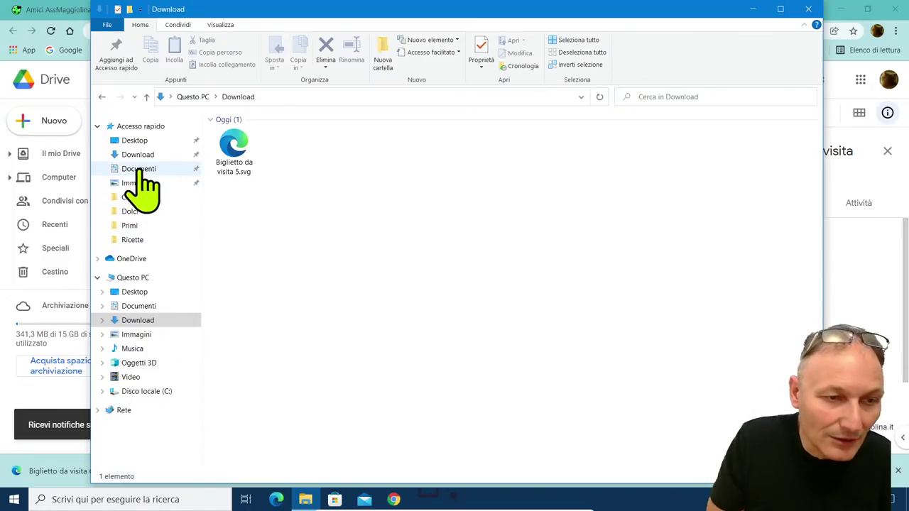
pyautogui.click(140, 169)
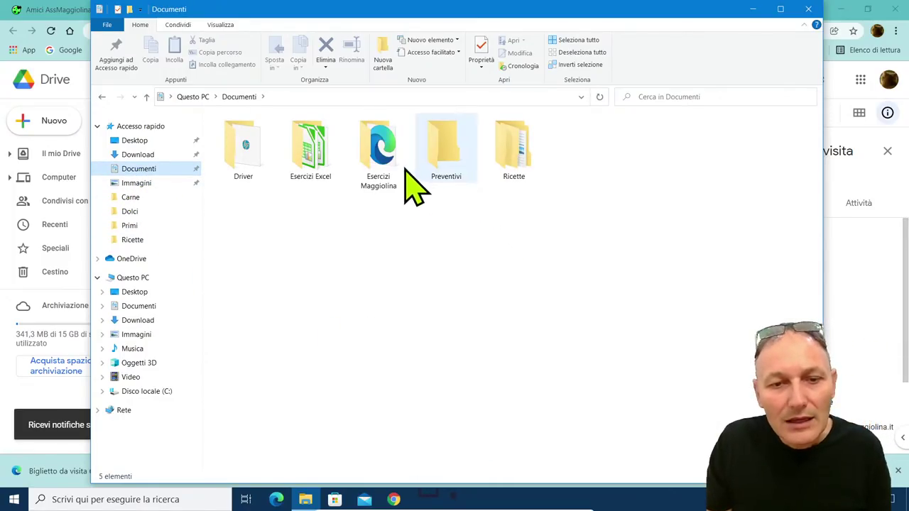
pyautogui.doubleClick(380, 153)
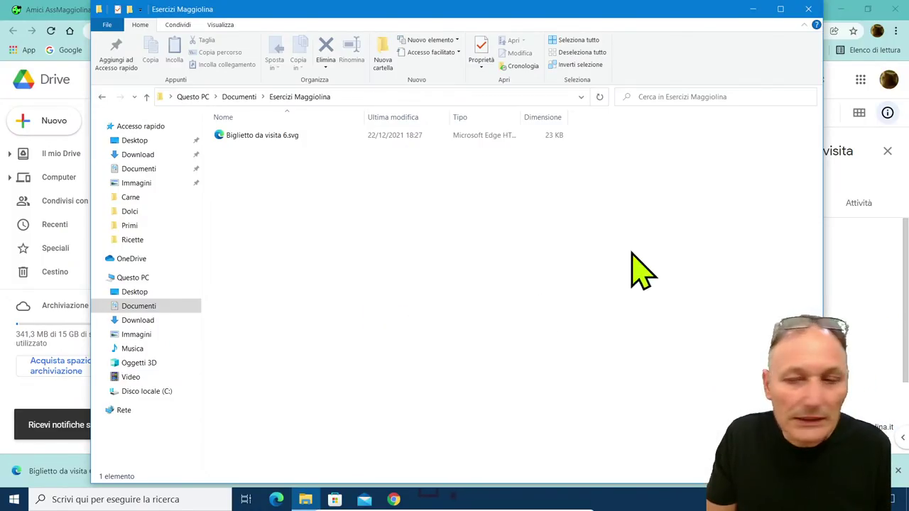
pyautogui.click(865, 275)
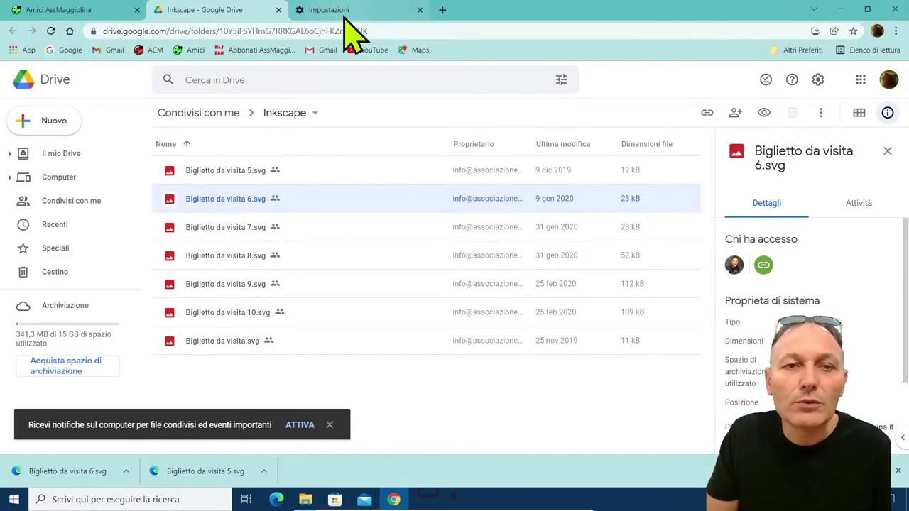
# - Close the Impostazioni page and reopen the Download section of the browser's advanced settings
pyautogui.click(420, 9)
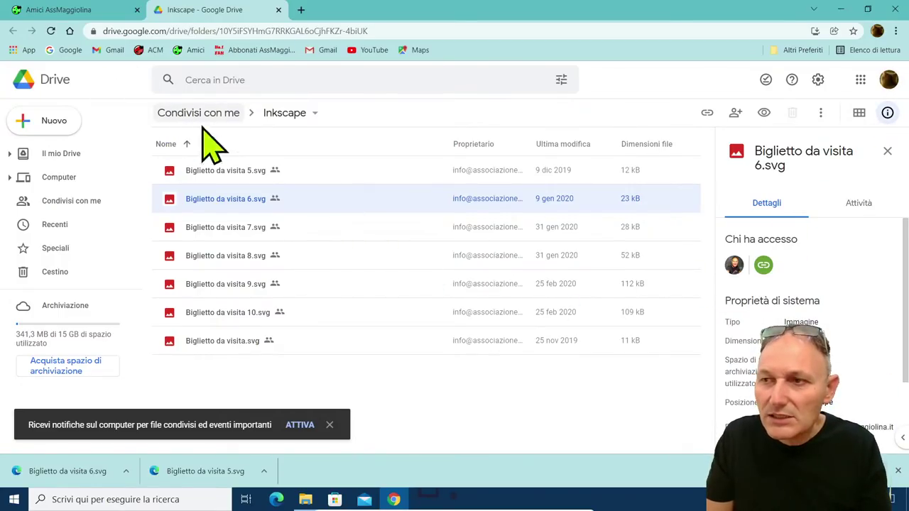
pyautogui.click(896, 30)
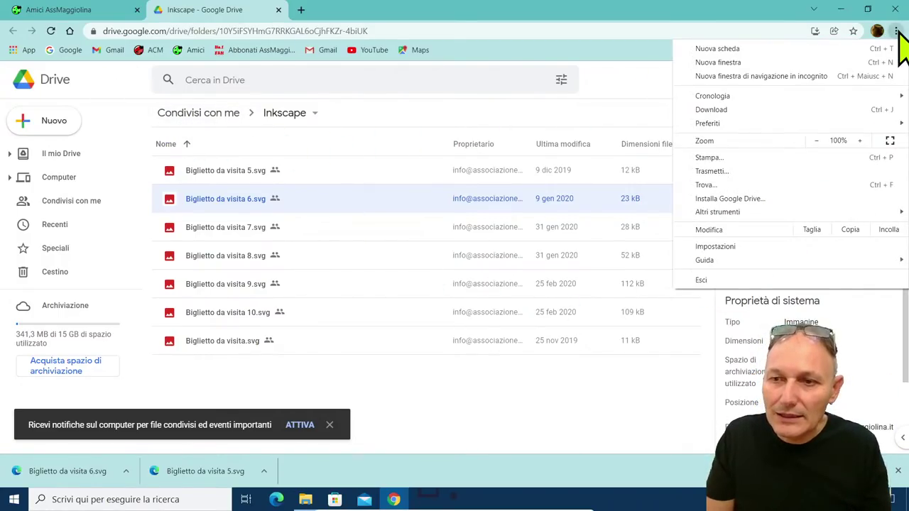
pyautogui.click(728, 247)
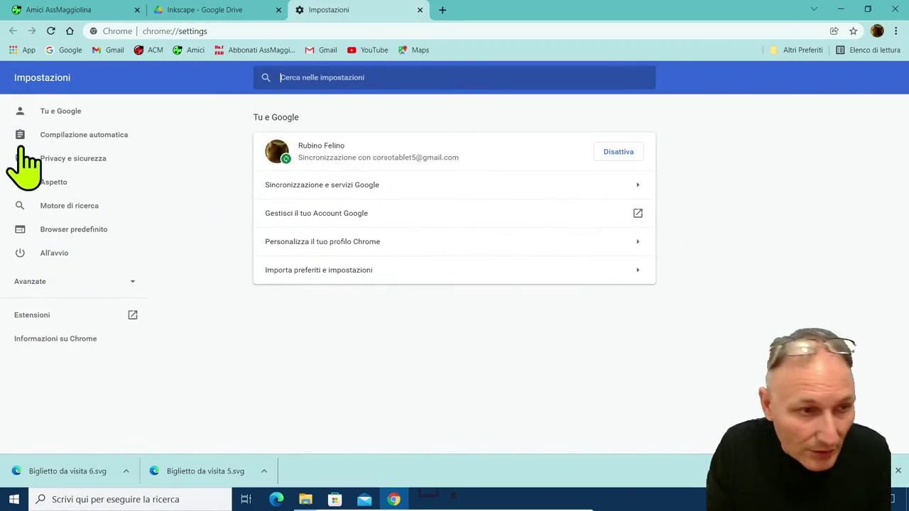
pyautogui.click(57, 283)
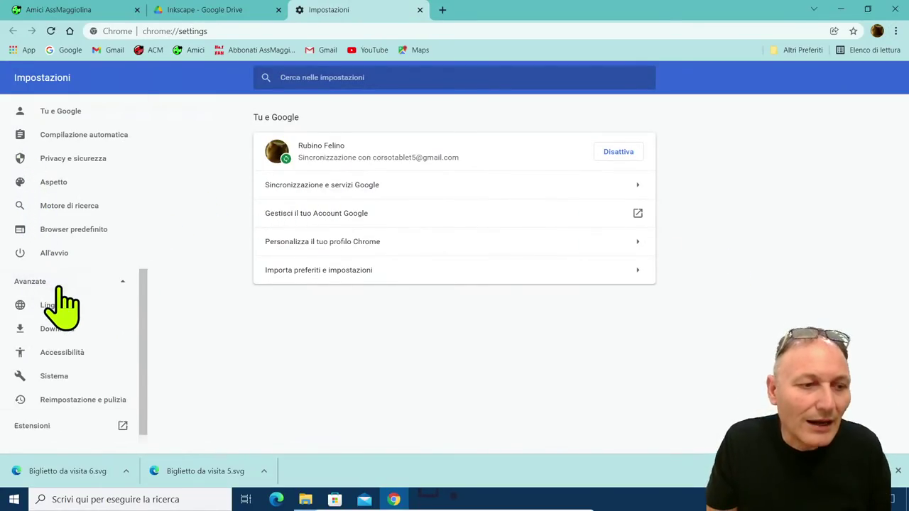
pyautogui.click(57, 330)
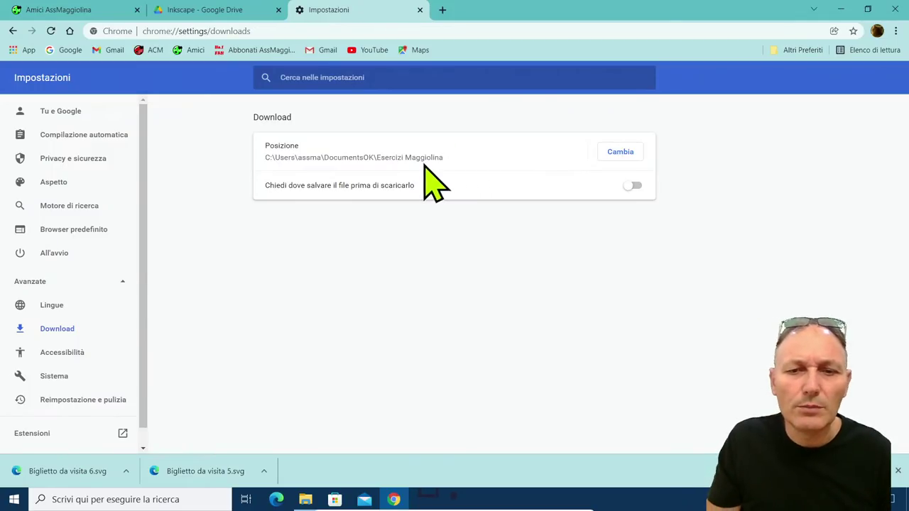
# - Set the browser's download location to the Download folder under Questo PC
pyautogui.click(612, 152)
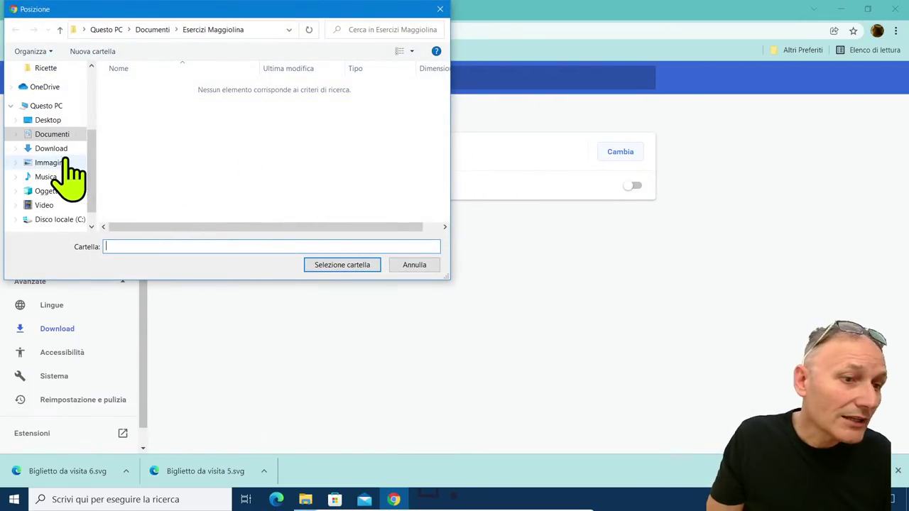
pyautogui.click(51, 149)
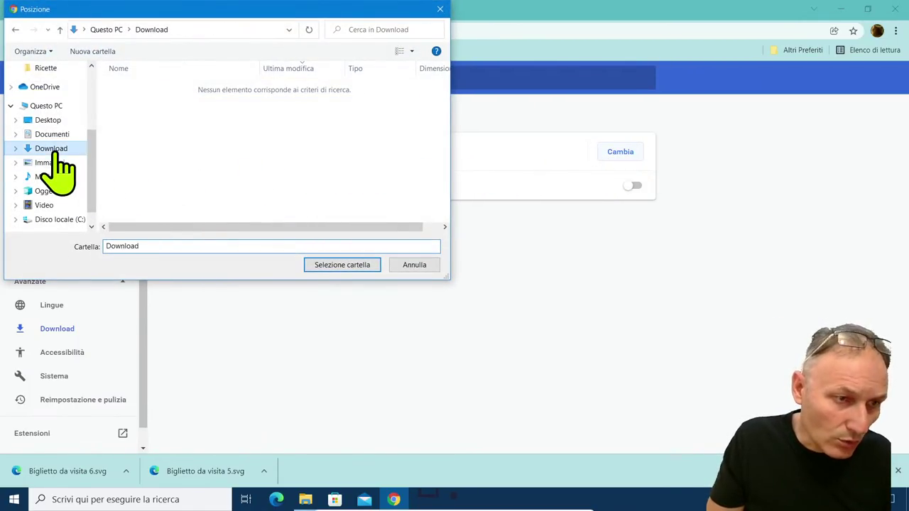
pyautogui.click(321, 265)
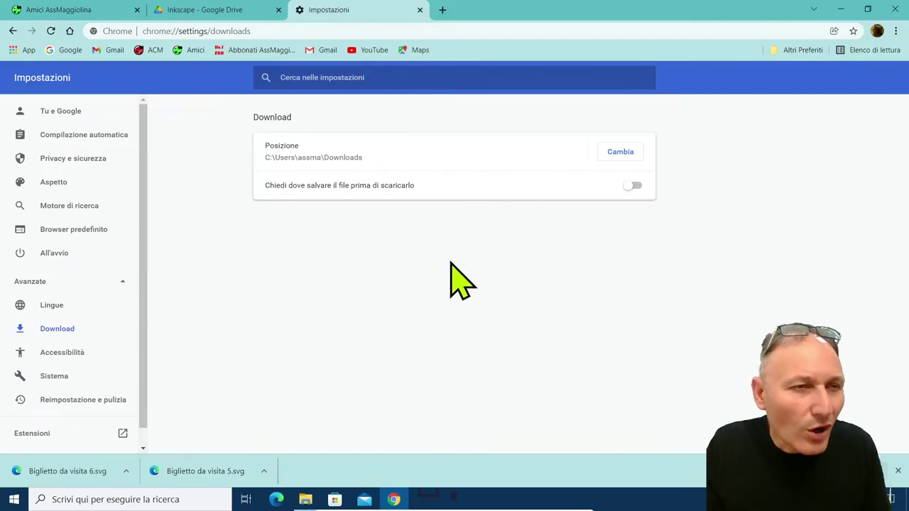
# - Browse the Amici AssMaggiolina site to the 20 - 25 Dic weekly videos and view the lesson about the DOWNLOAD folder
pyautogui.click(98, 12)
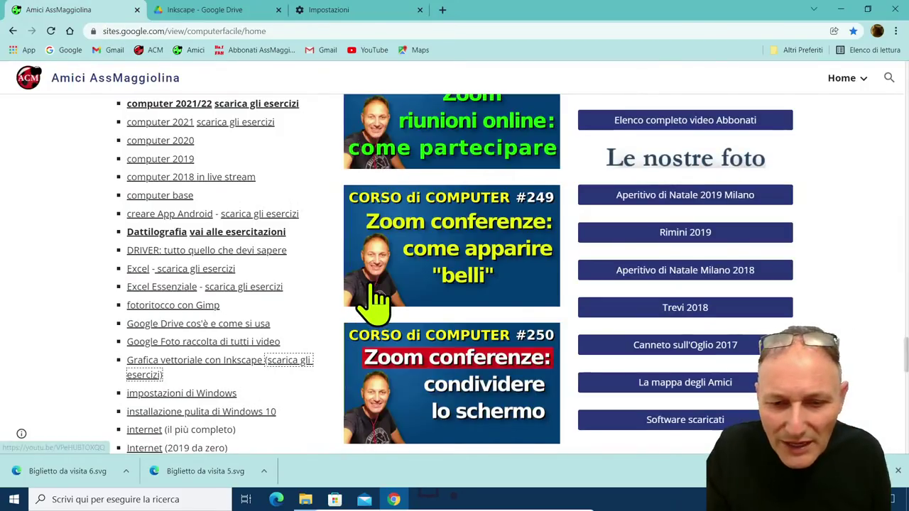
pyautogui.scroll(8, 394, 302)
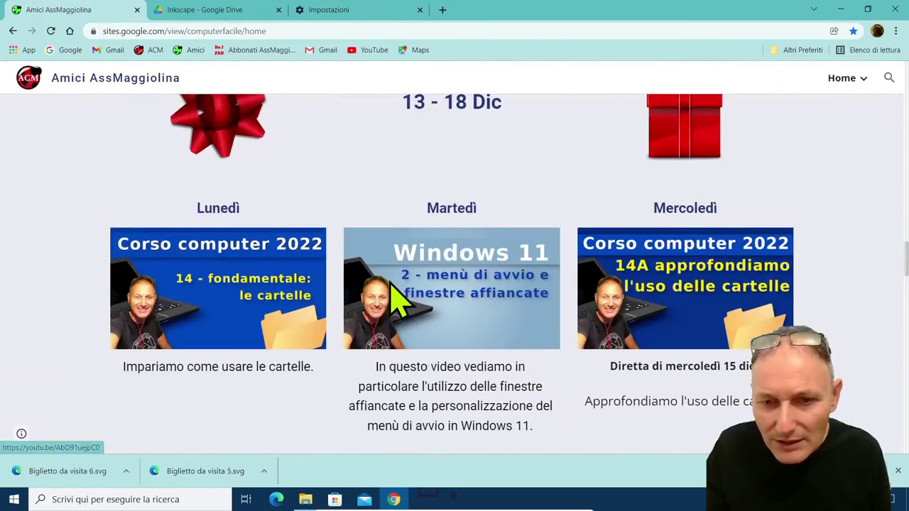
pyautogui.scroll(-8, 406, 320)
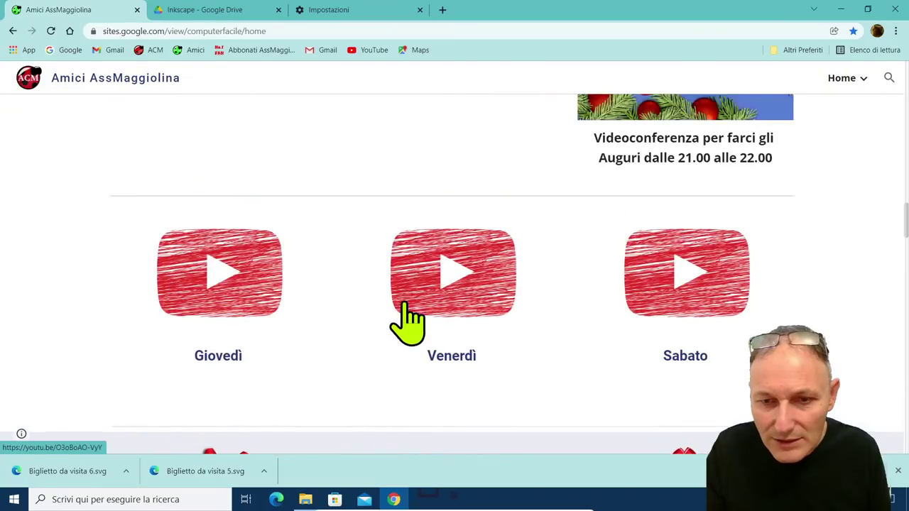
pyautogui.scroll(5, 416, 324)
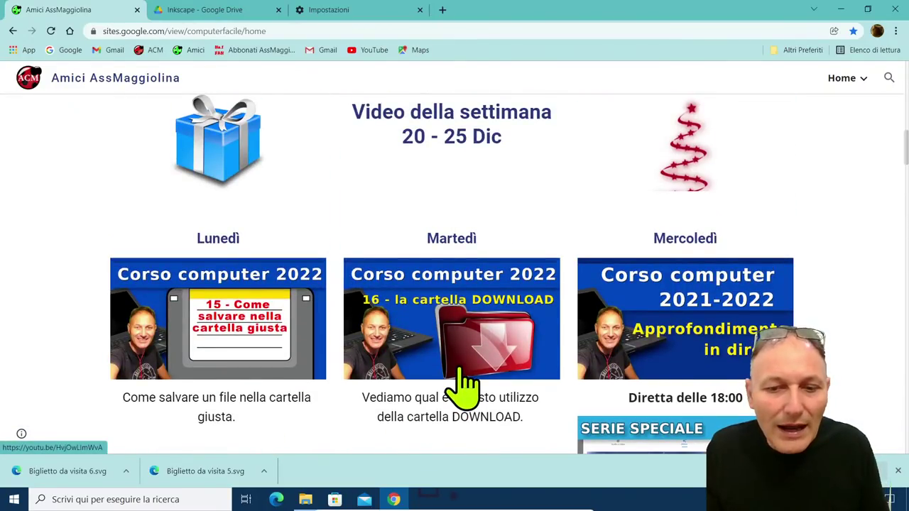
pyautogui.scroll(-1, 440, 355)
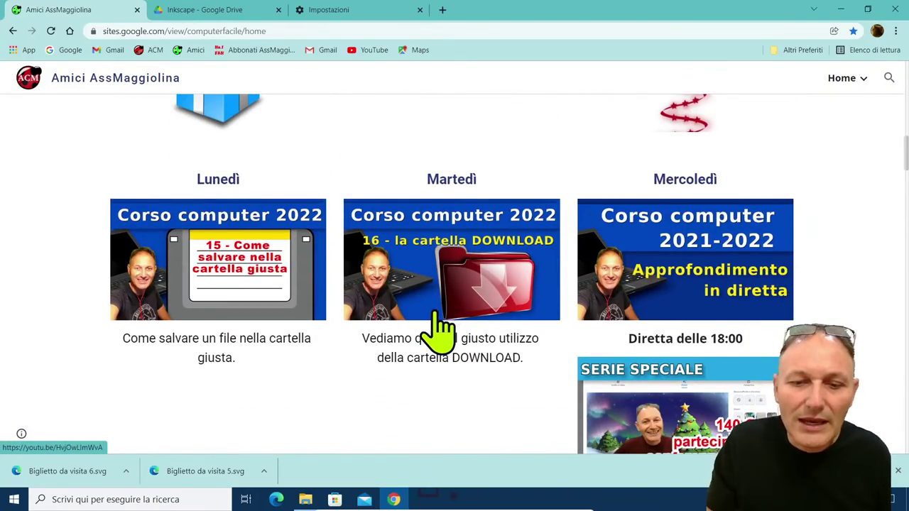
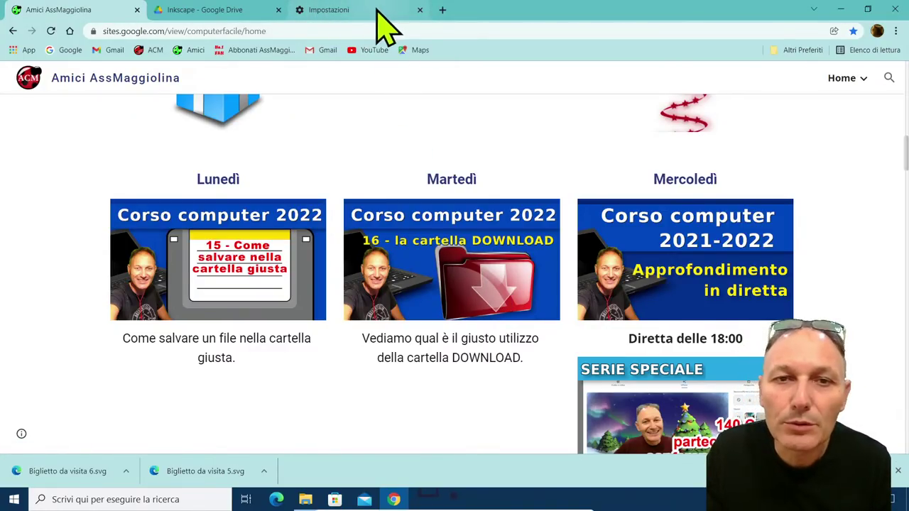
# - Close and reopen the browser's Download settings, and turn on Chiedi dove salvare il file prima di scaricarlo
pyautogui.click(421, 10)
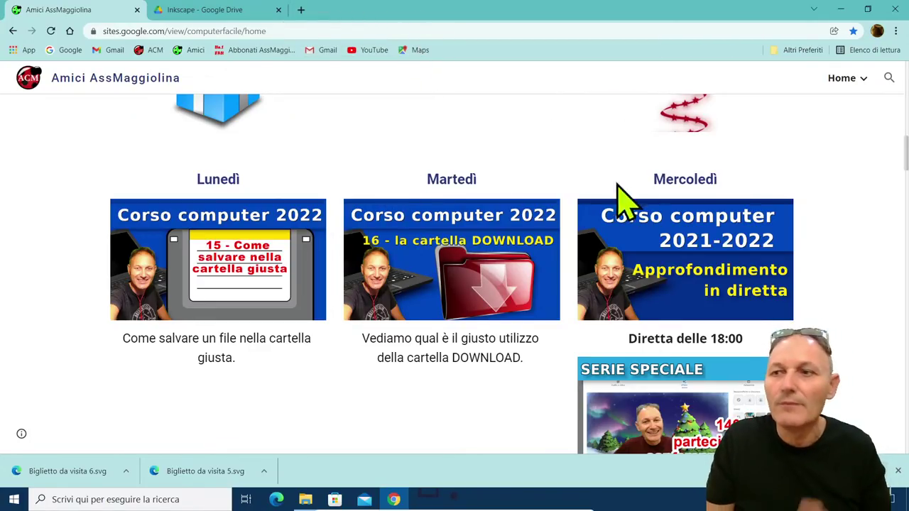
pyautogui.moveTo(865, 78)
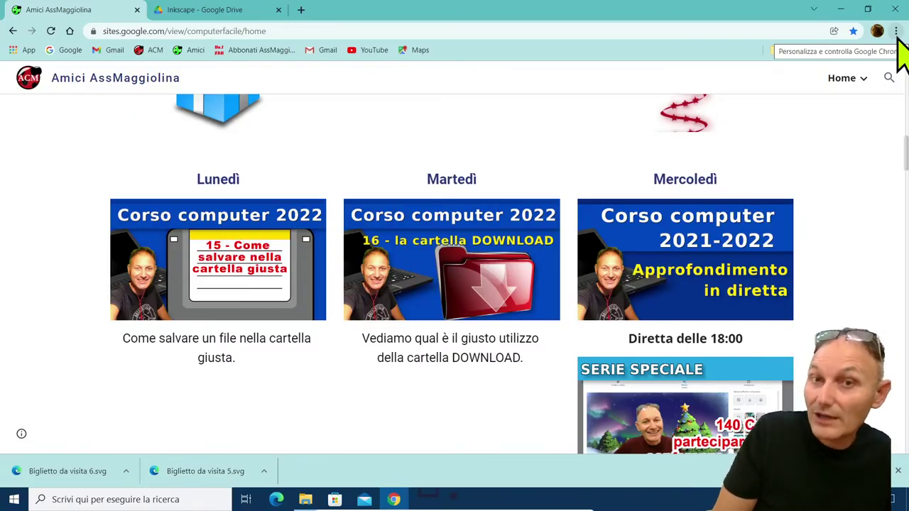
pyautogui.click(897, 31)
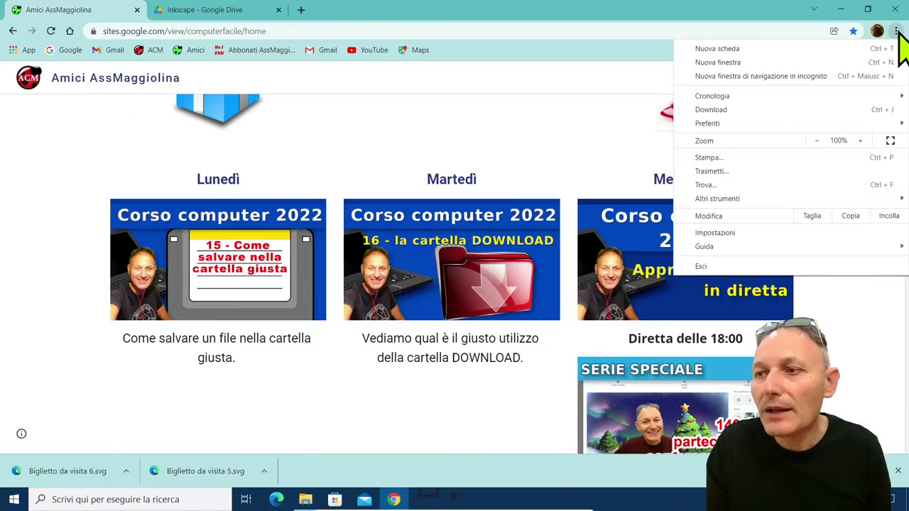
pyautogui.click(716, 233)
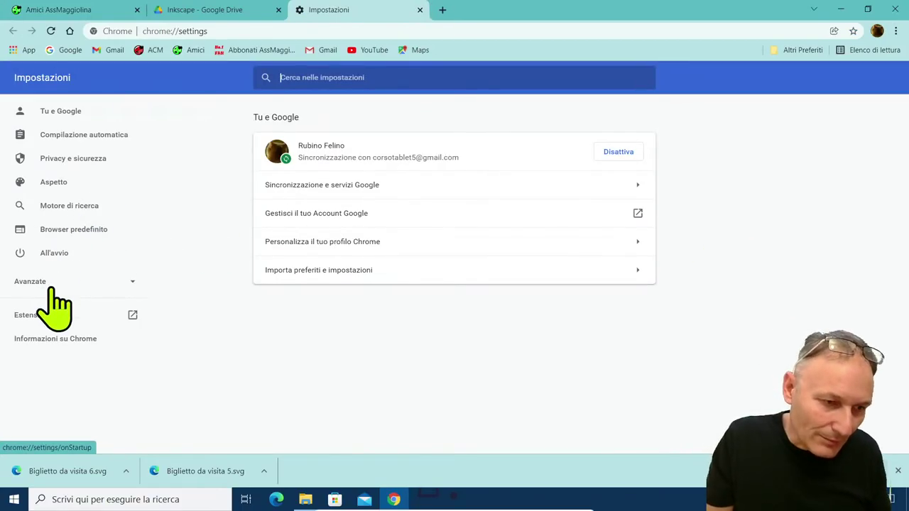
pyautogui.click(50, 285)
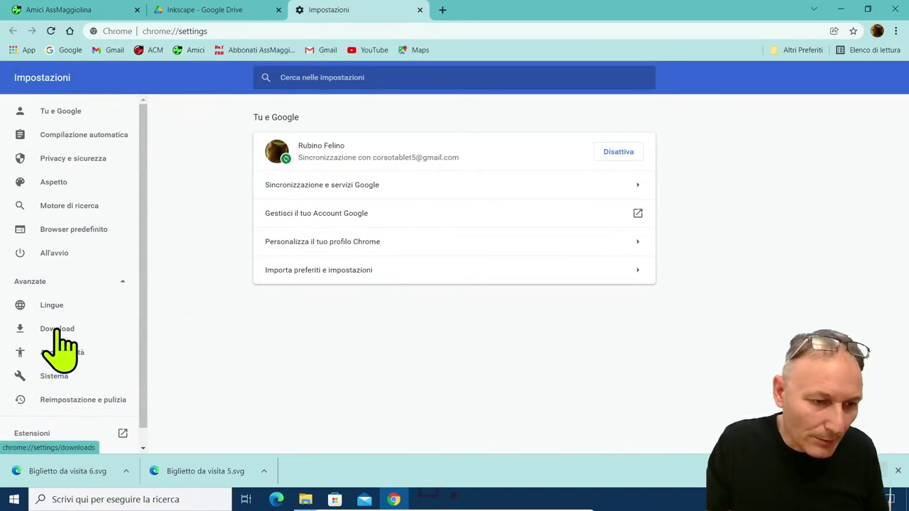
pyautogui.click(56, 330)
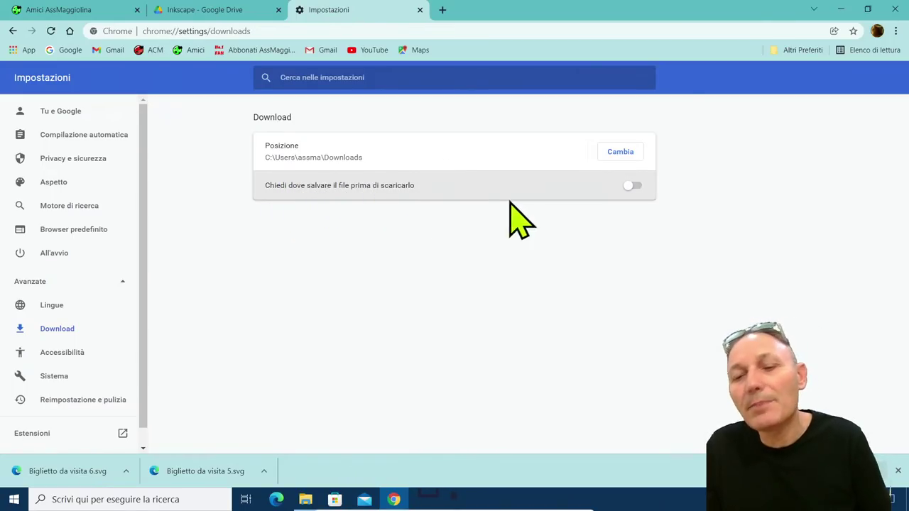
pyautogui.click(632, 186)
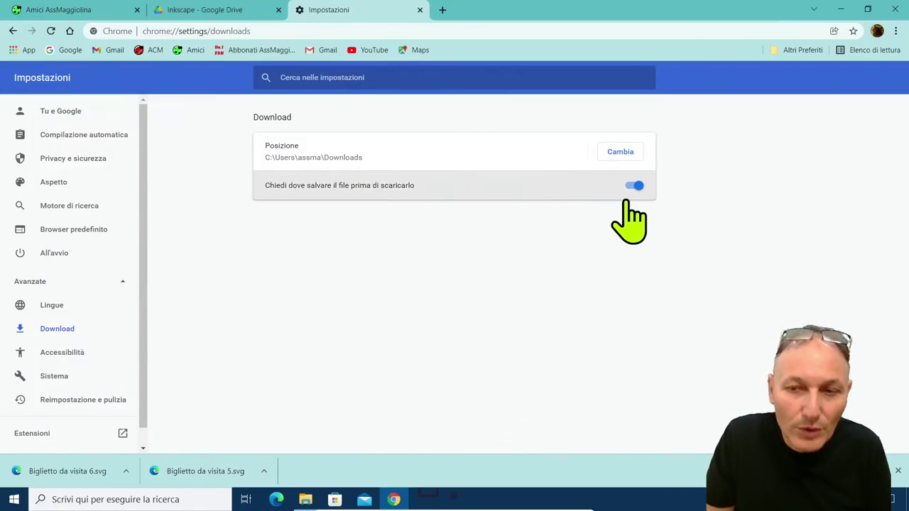
# - Start downloading Biglietto da visita 7.svg from the Inkscape folder in Drive and reposition the Salva con nome dialog
pyautogui.click(223, 10)
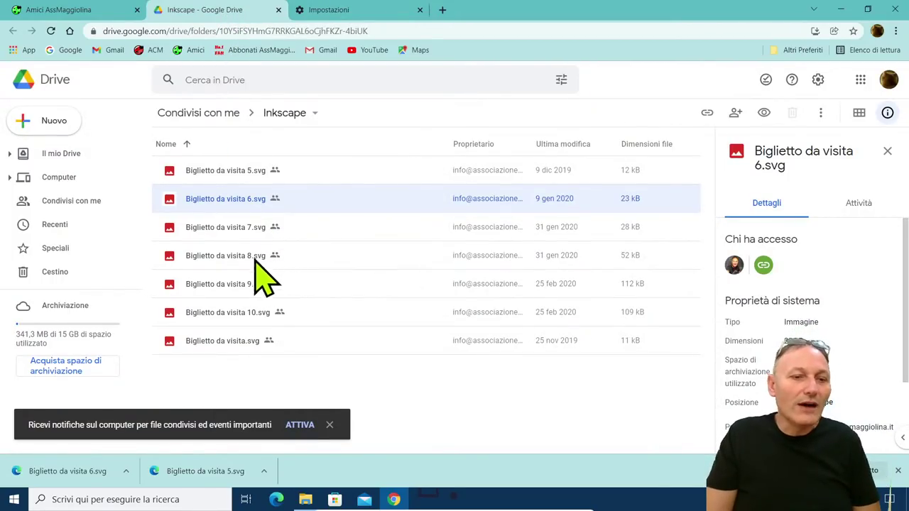
pyautogui.rightClick(220, 243)
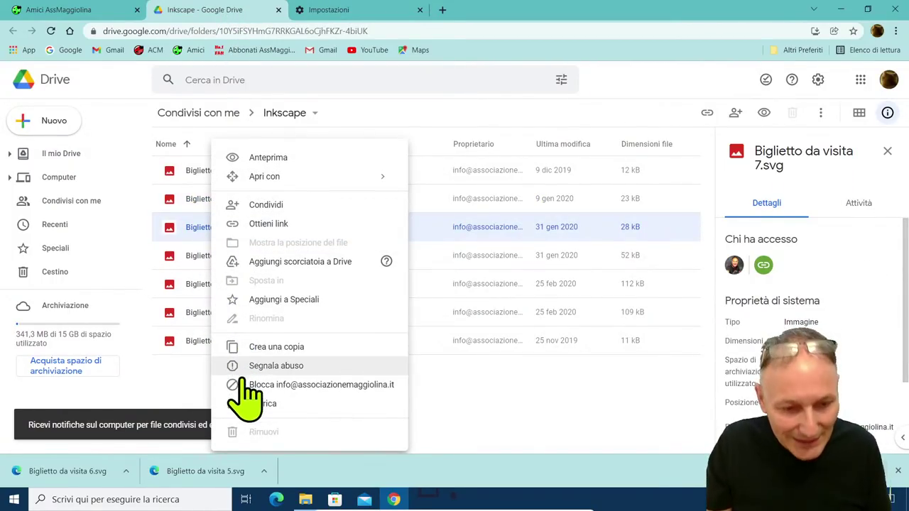
pyautogui.click(261, 406)
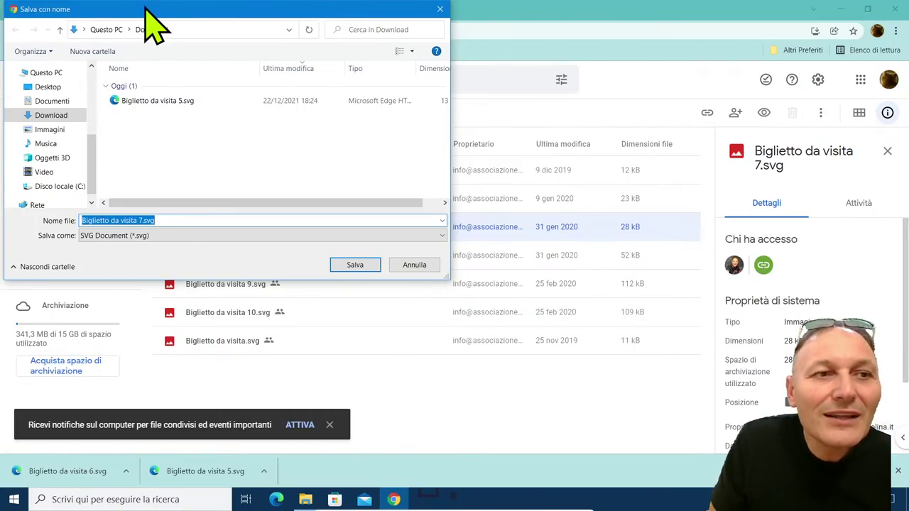
pyautogui.moveTo(147, 10); pyautogui.dragTo(206, 29)
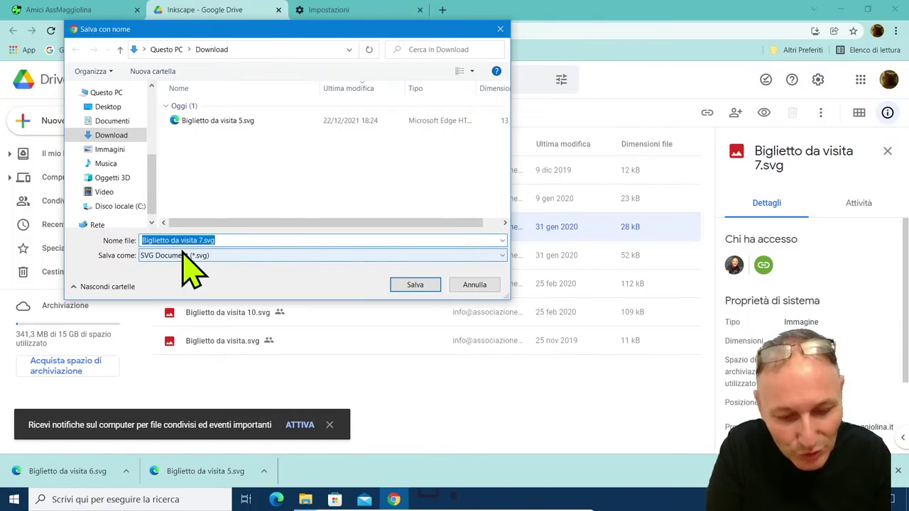
# - Save the download as Esercizio 7 Maggiolina in the Esercizi Excel folder under Documenti
pyautogui.write('Esercizio 7 Maggiolina')
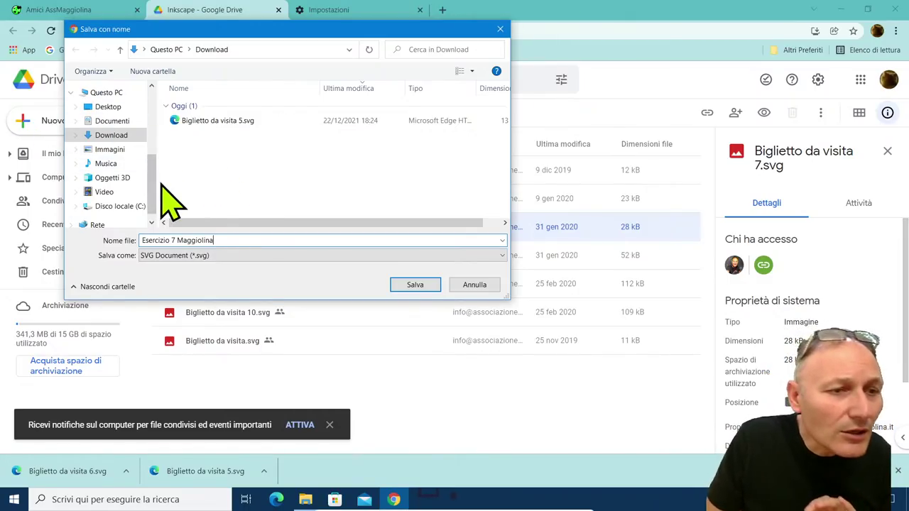
pyautogui.click(112, 122)
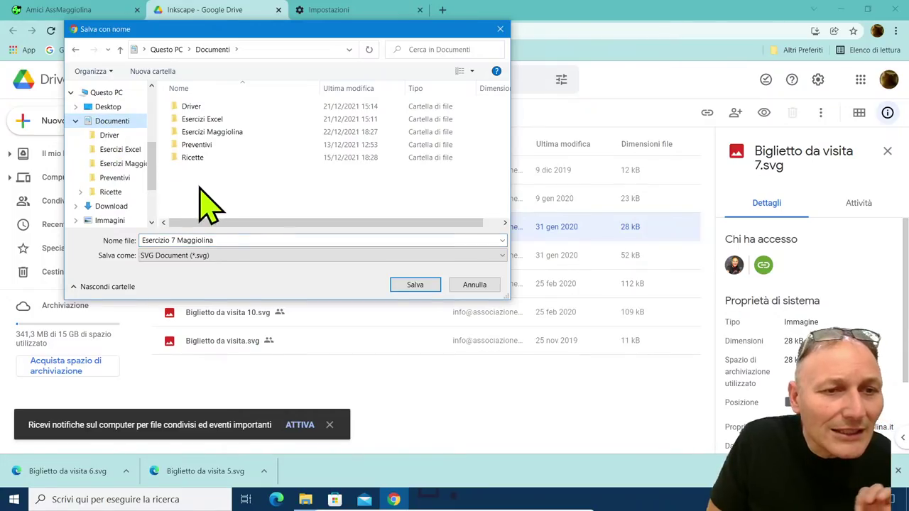
pyautogui.doubleClick(202, 119)
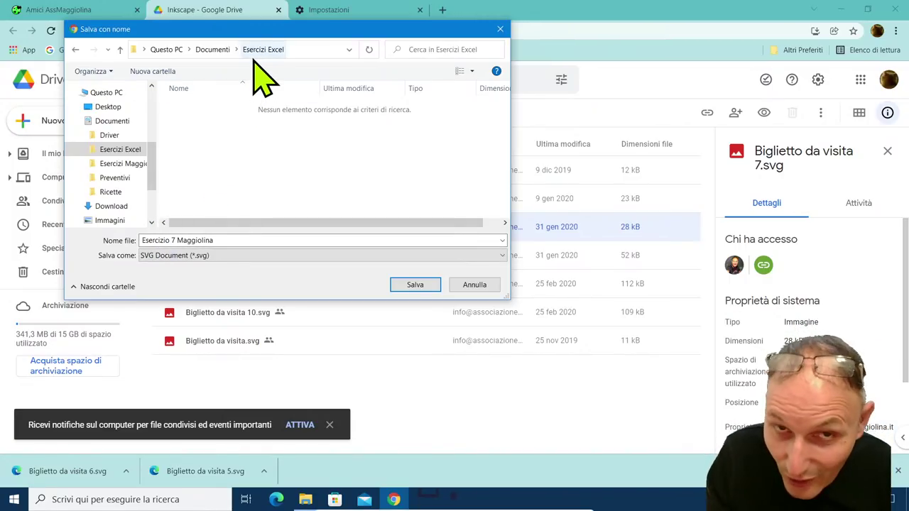
pyautogui.click(413, 285)
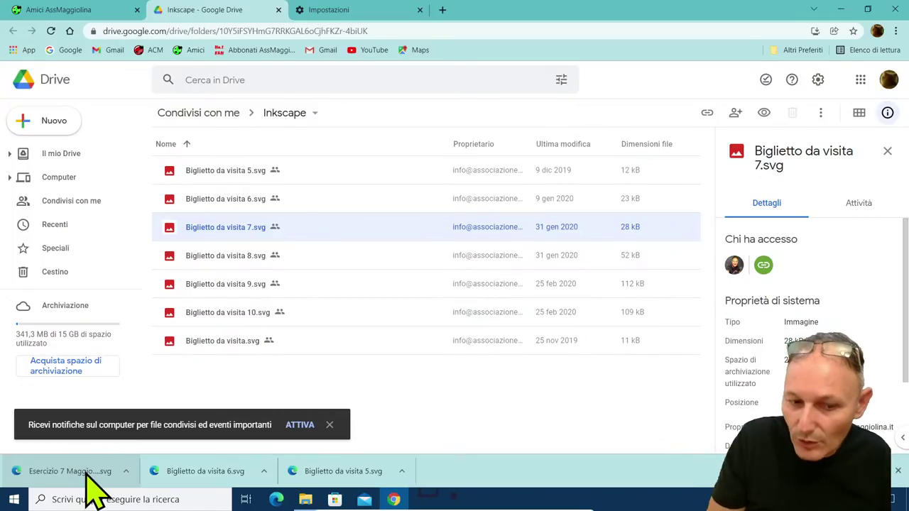
# - Switch to File Explorer, check the Esercizi Maggiolina and Esercizi Excel folders under Documenti for the downloaded file, and close the window
pyautogui.click(306, 500)
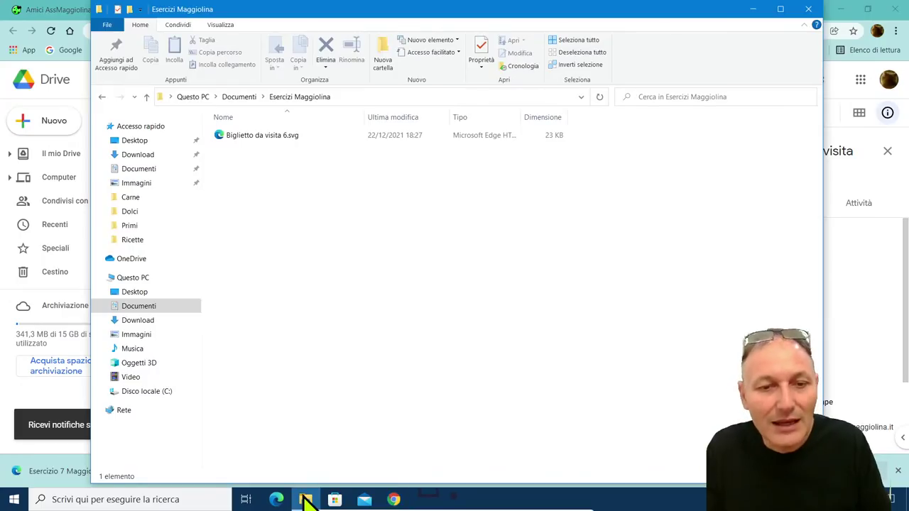
pyautogui.click(234, 97)
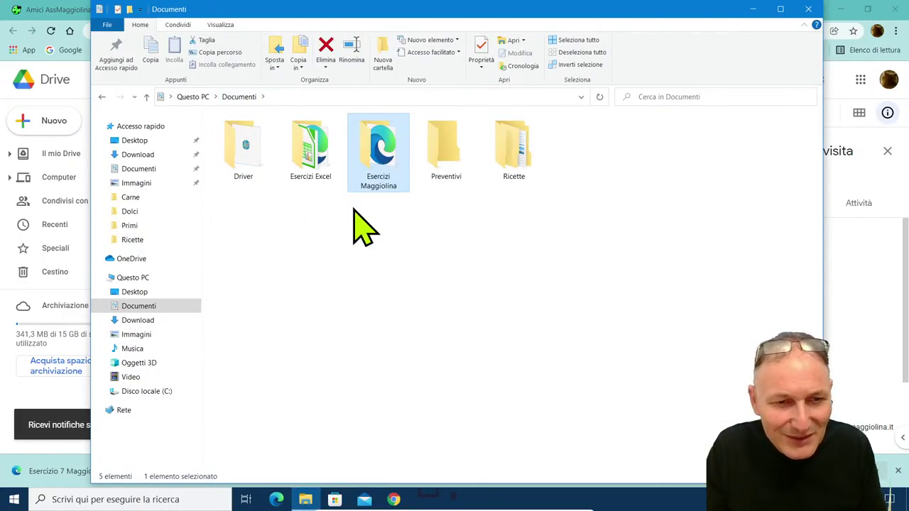
pyautogui.doubleClick(377, 160)
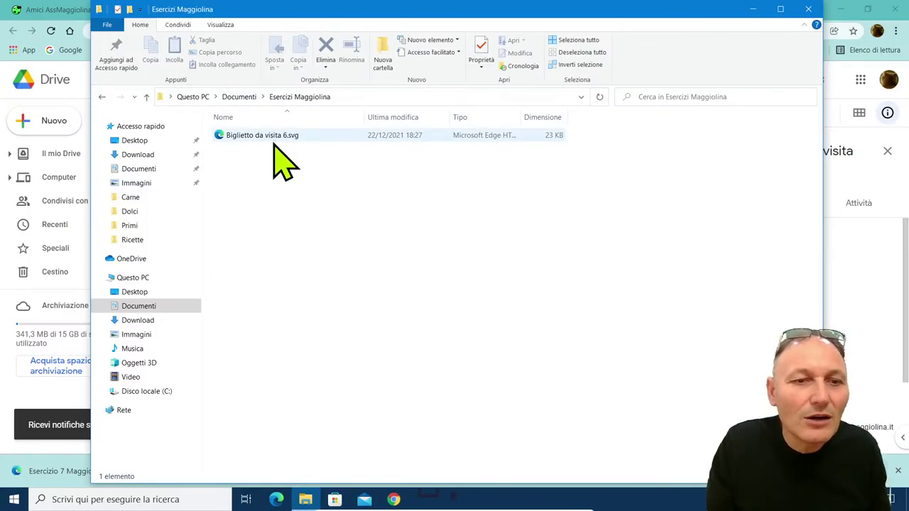
pyautogui.click(192, 96)
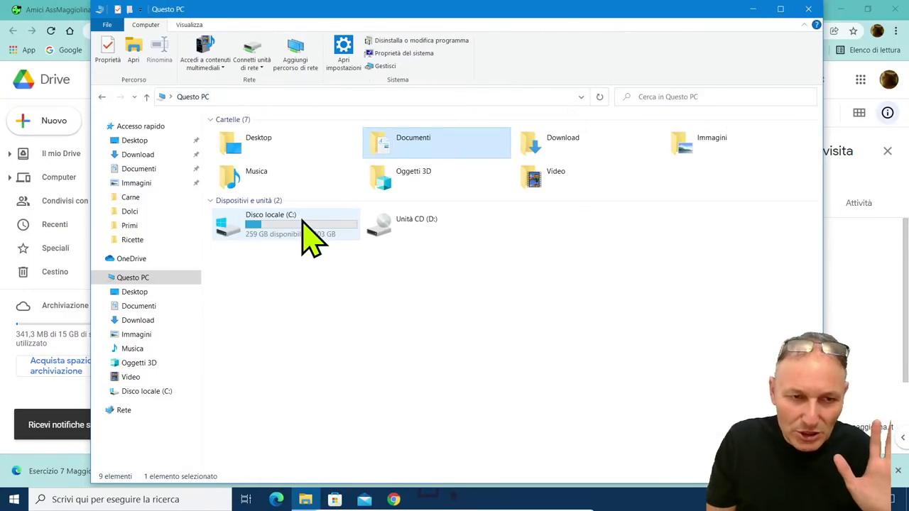
pyautogui.doubleClick(386, 146)
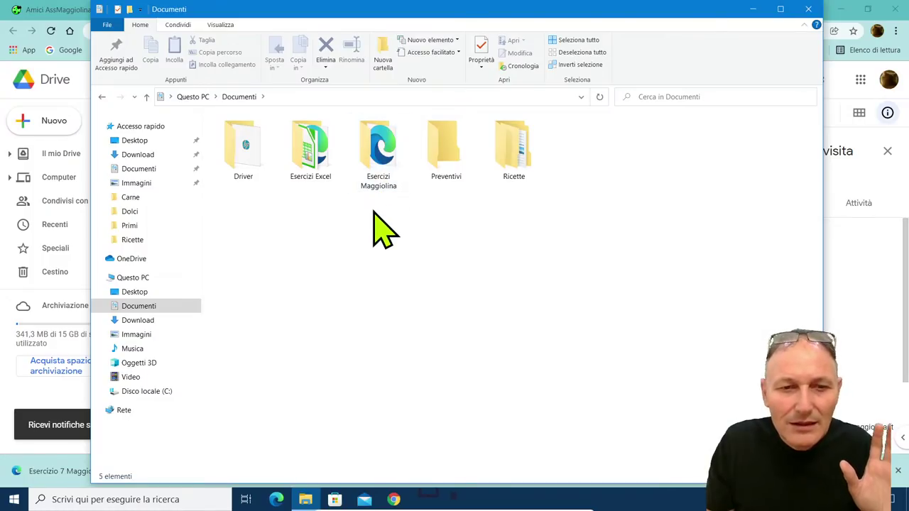
pyautogui.click(305, 159)
pyautogui.doubleClick(310, 175)
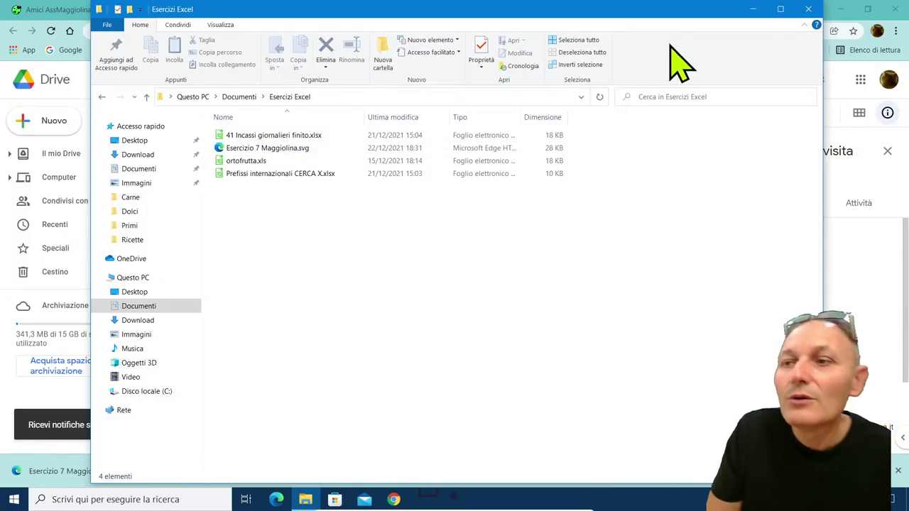
pyautogui.click(809, 10)
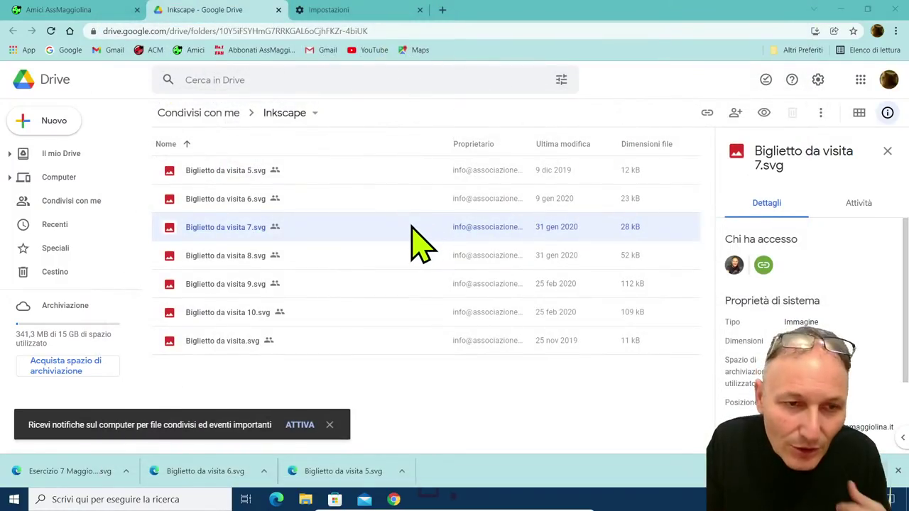
# - Close the browser settings and reopen them at the advanced Download section to review the download options
pyautogui.click(390, 14)
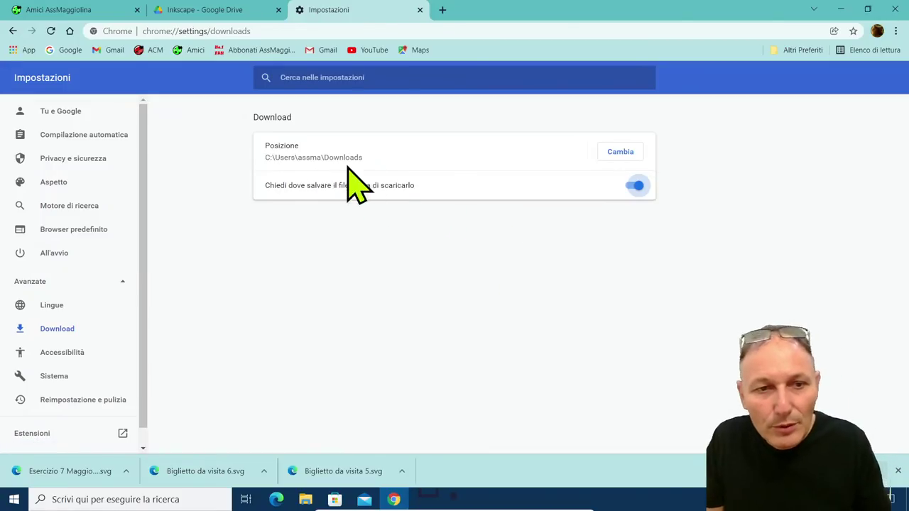
pyautogui.click(420, 10)
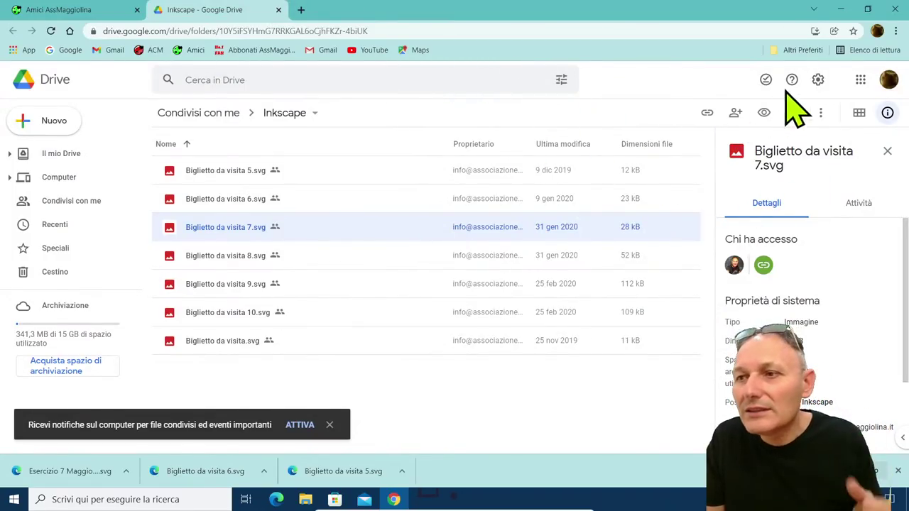
pyautogui.click(897, 30)
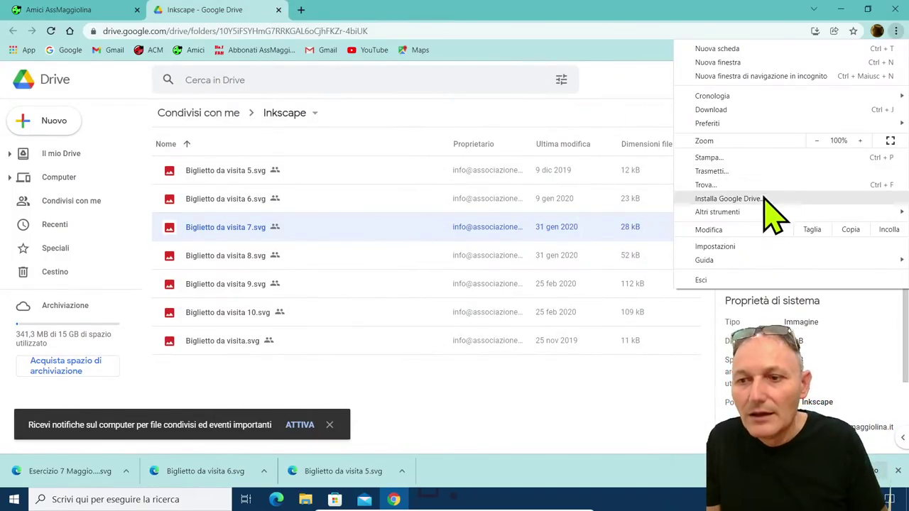
pyautogui.click(714, 246)
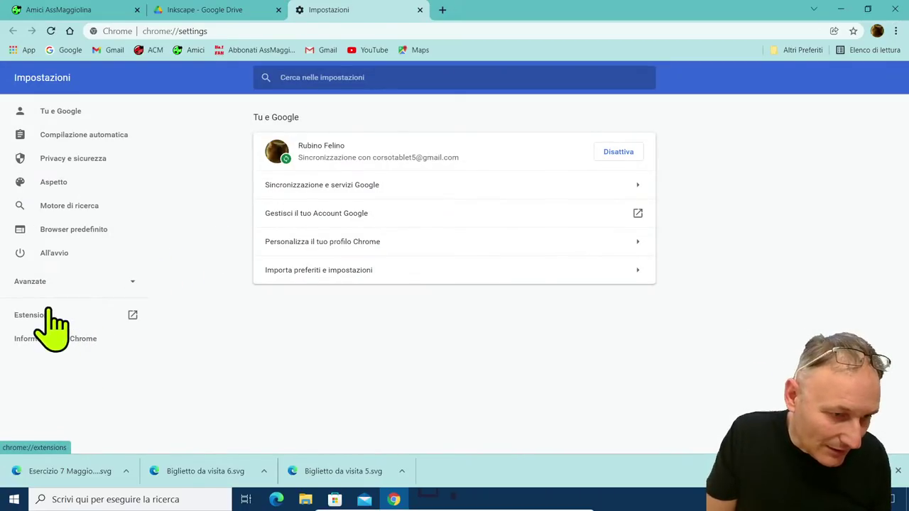
pyautogui.click(43, 283)
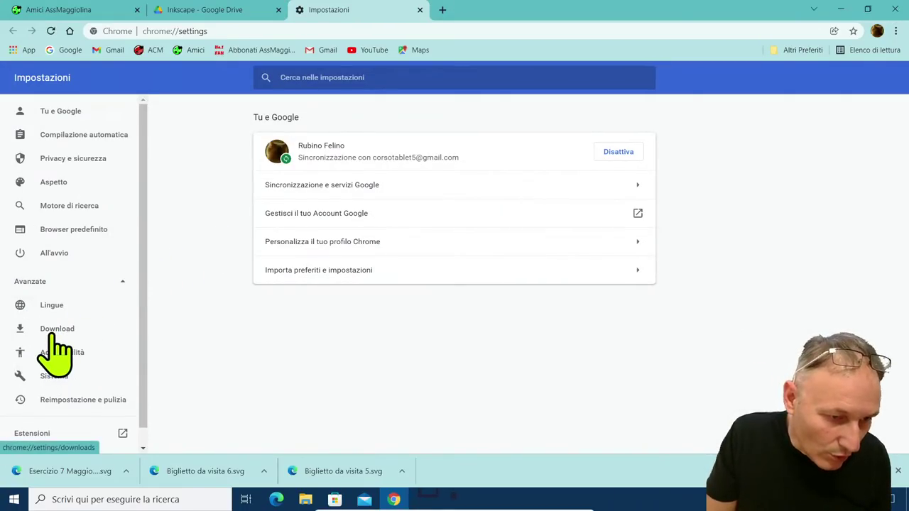
pyautogui.click(53, 329)
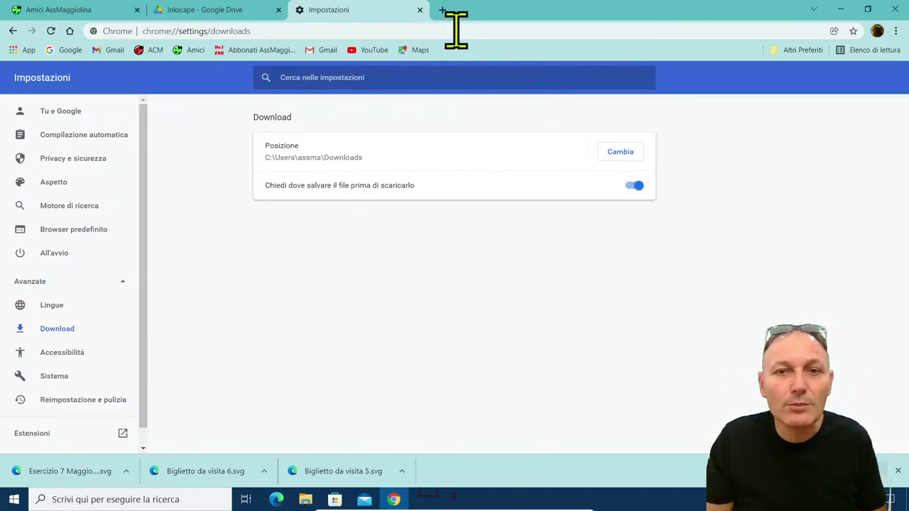
pyautogui.click(442, 10)
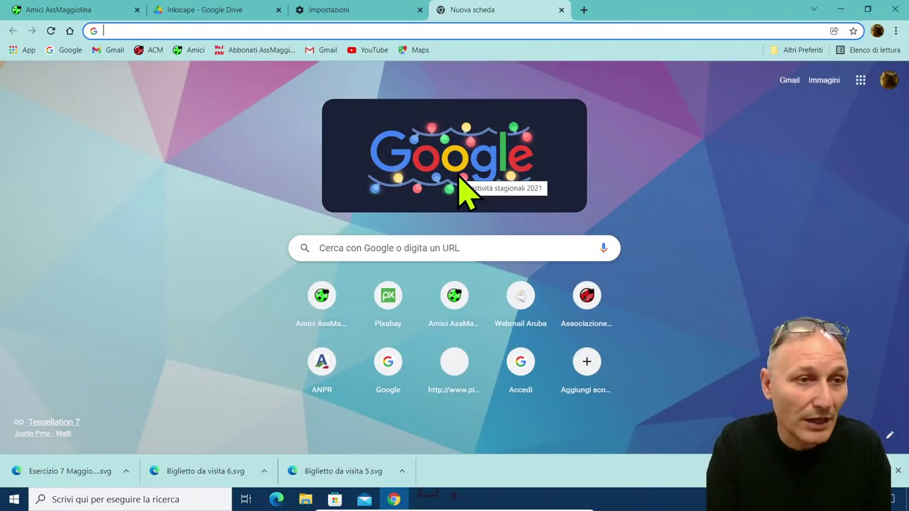
pyautogui.write('www.pixabay.com')
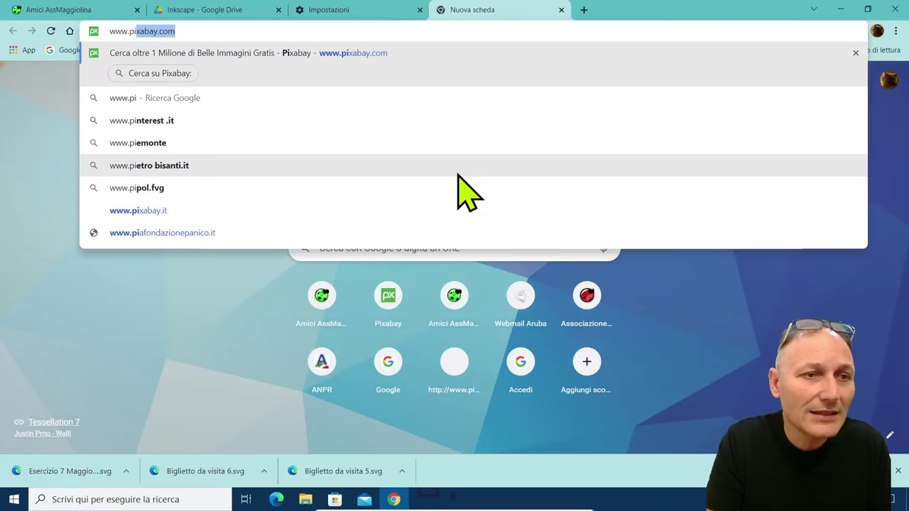
pyautogui.press('Return')
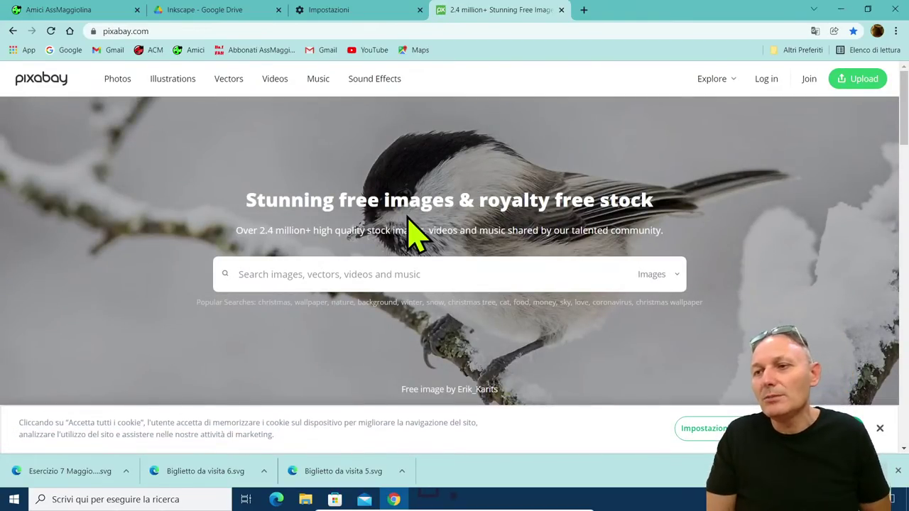
# - Accept the Pixabay cookie notice and search the site's images for Christmas
pyautogui.click(331, 274)
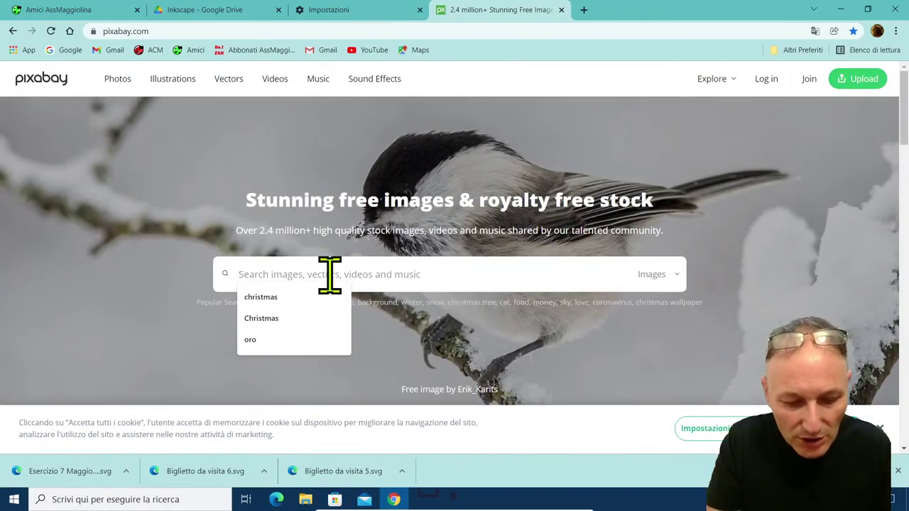
pyautogui.click(270, 324)
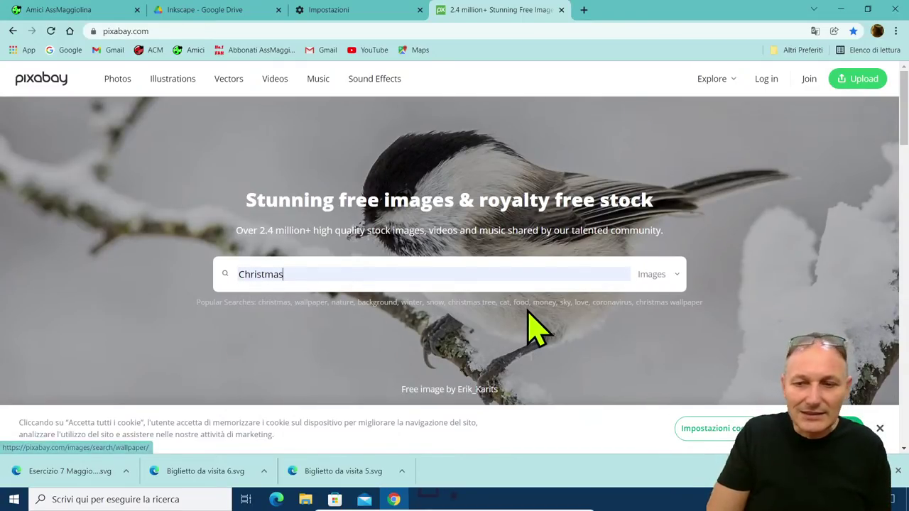
pyautogui.click(845, 428)
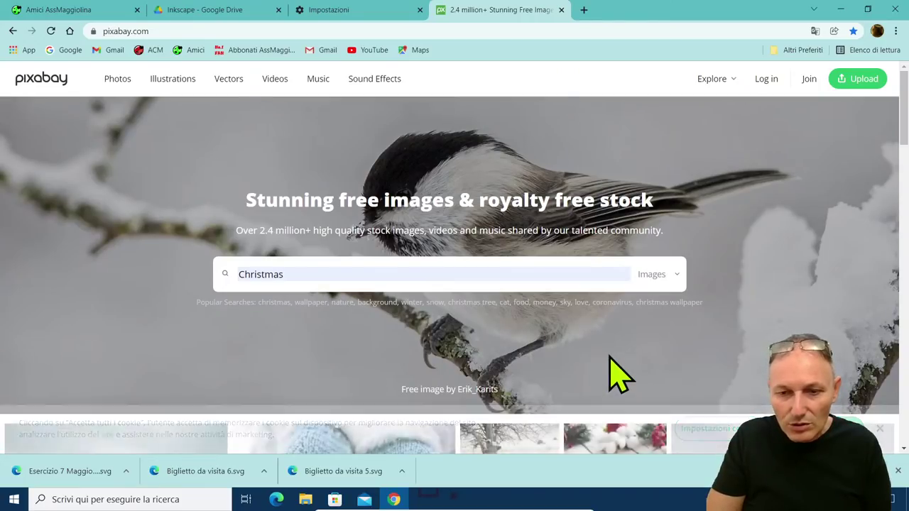
pyautogui.click(333, 270)
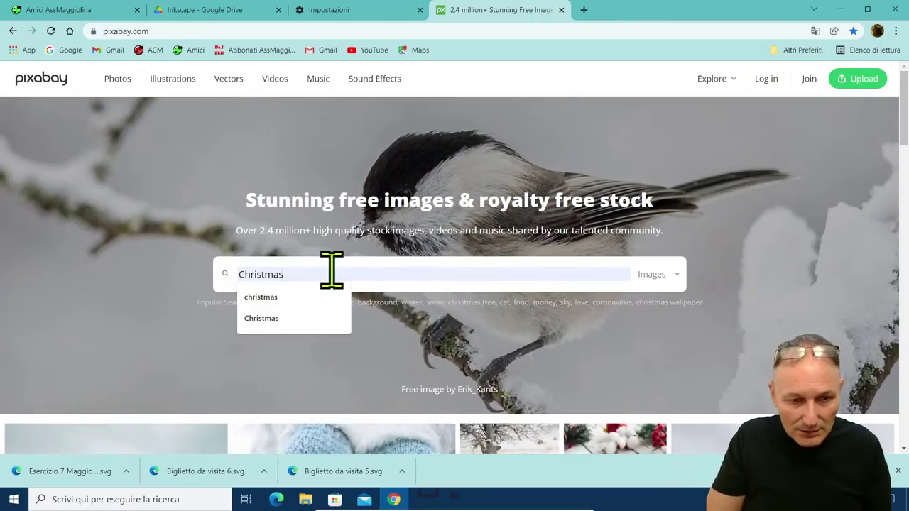
pyautogui.press('Return')
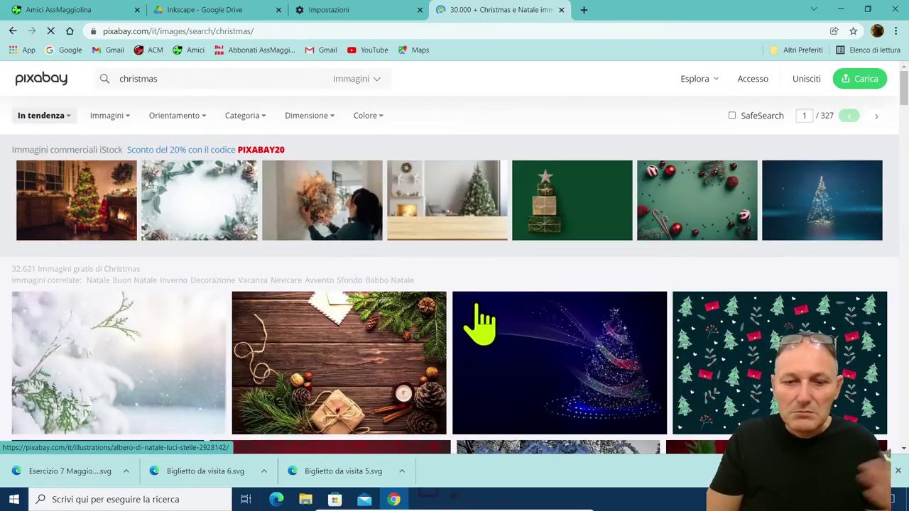
# - Open the red star Christmas photo from the results and start its free 1920×1176 JPG download, passing the robot check
pyautogui.scroll(-2, 487, 334)
pyautogui.scroll(-3, 489, 333)
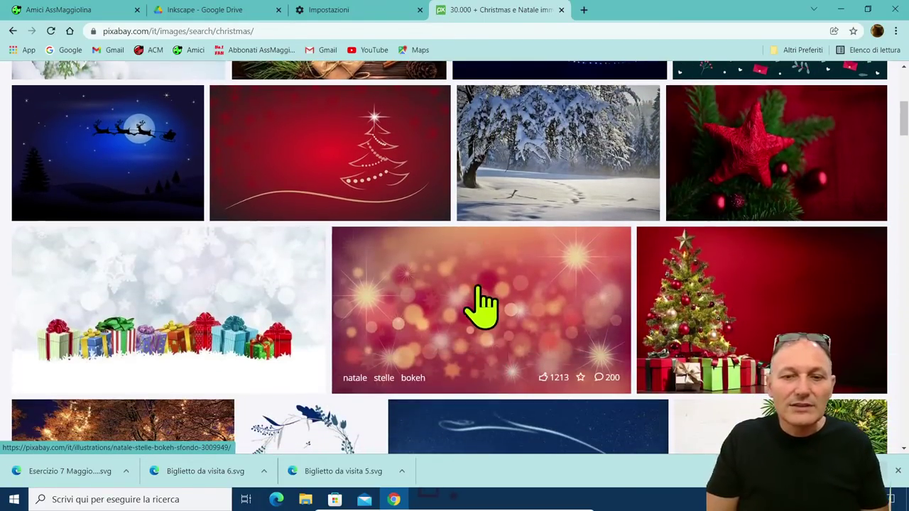
pyautogui.click(755, 158)
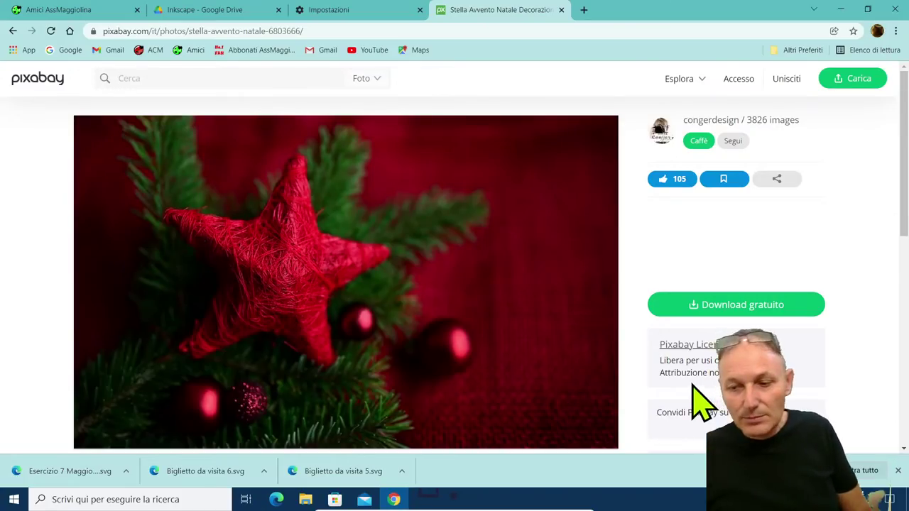
pyautogui.click(737, 307)
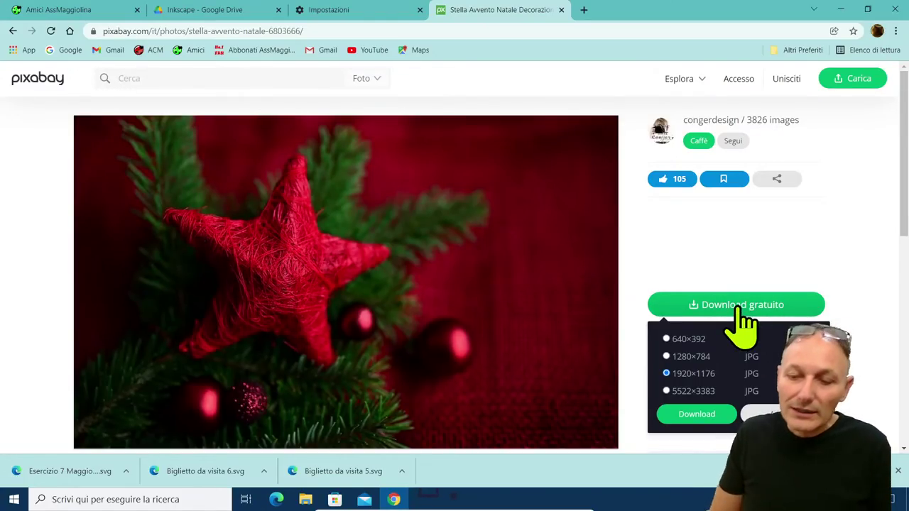
pyautogui.click(699, 417)
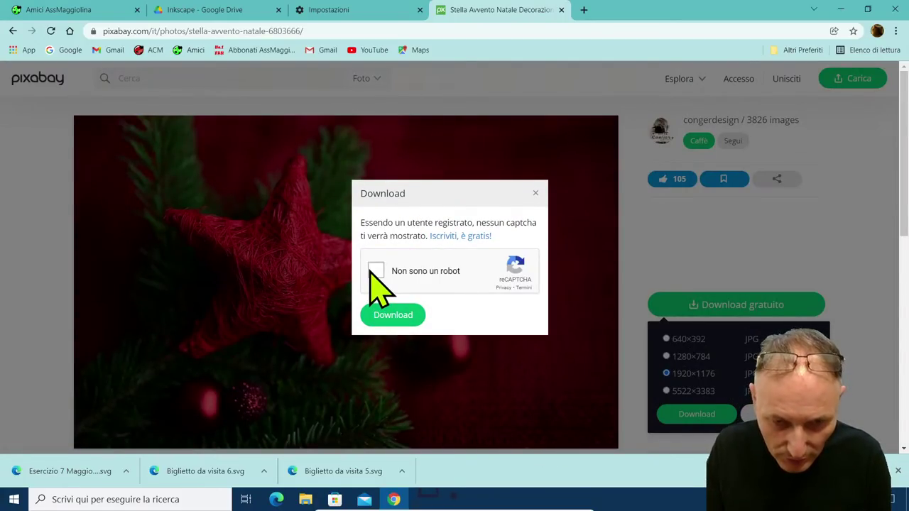
pyautogui.click(375, 273)
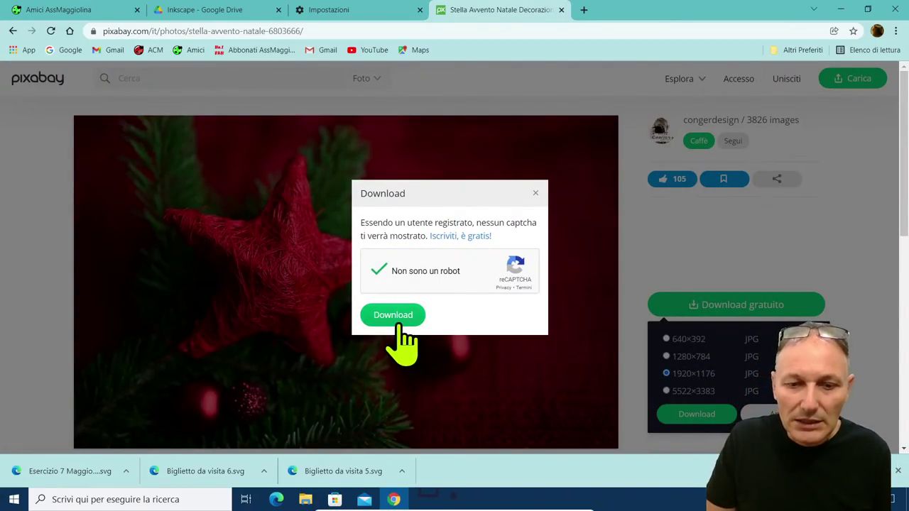
pyautogui.click(398, 323)
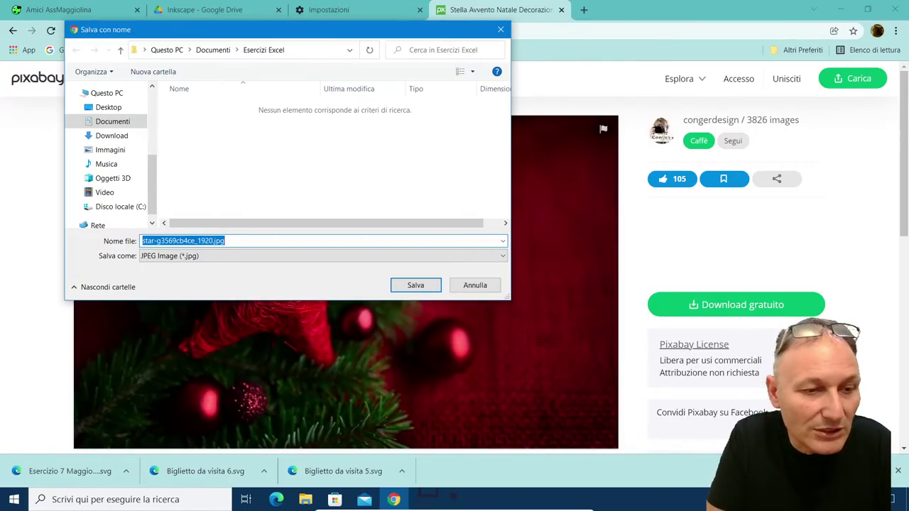
# - Save the photo as Stella Rossa in the Immagini folder and close the browser
pyautogui.write('Stella Rossa')
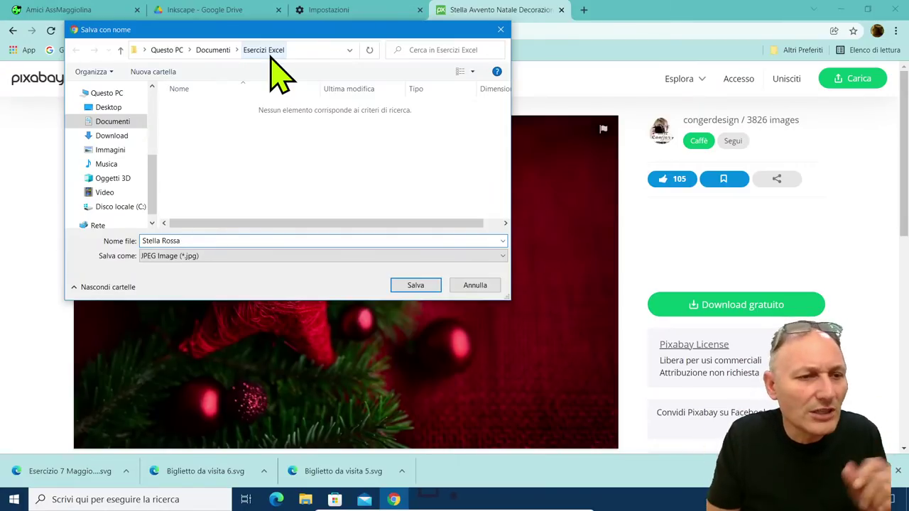
pyautogui.click(111, 152)
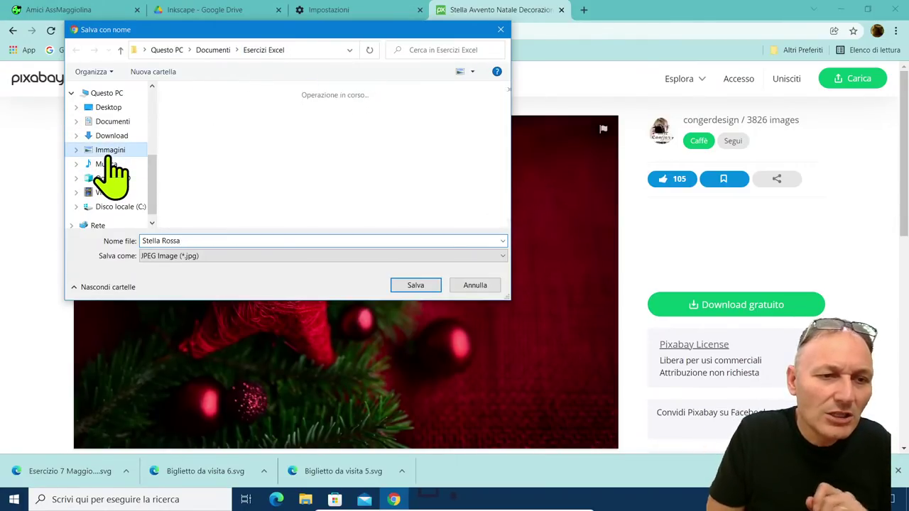
pyautogui.click(411, 291)
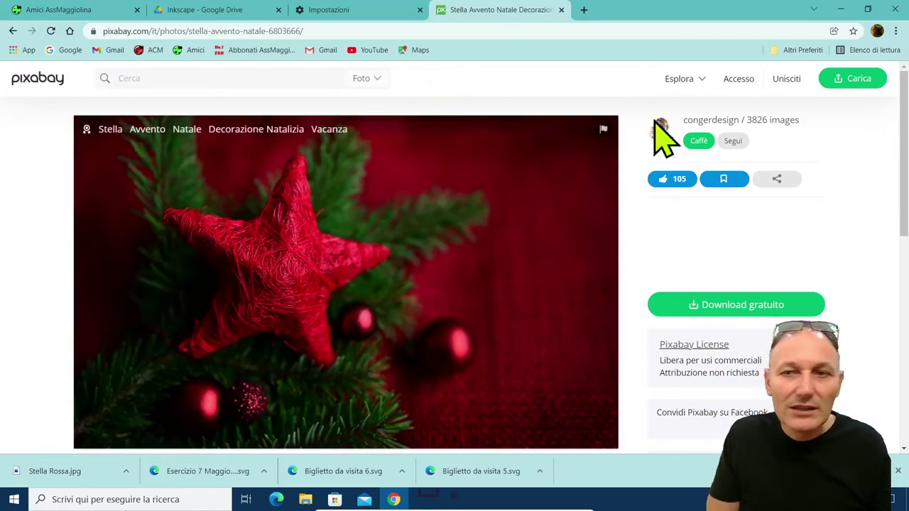
pyautogui.click(894, 10)
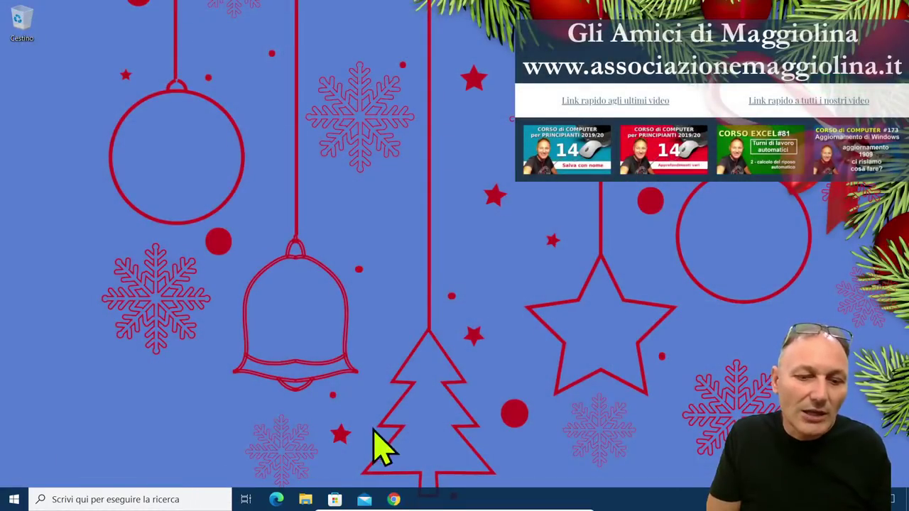
# - Check the Immagini folder in File Explorer for the downloaded Stella Rossa.jpg and close the window
pyautogui.click(305, 500)
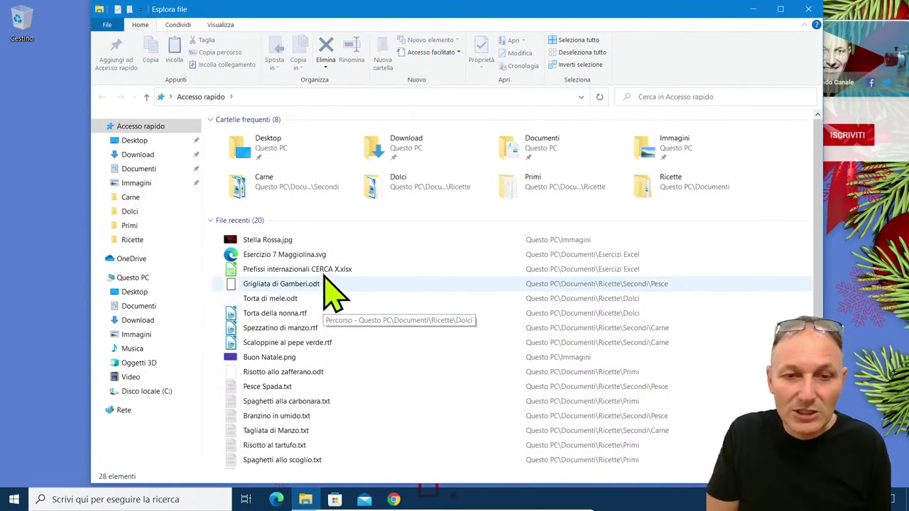
pyautogui.click(657, 143)
pyautogui.doubleClick(657, 142)
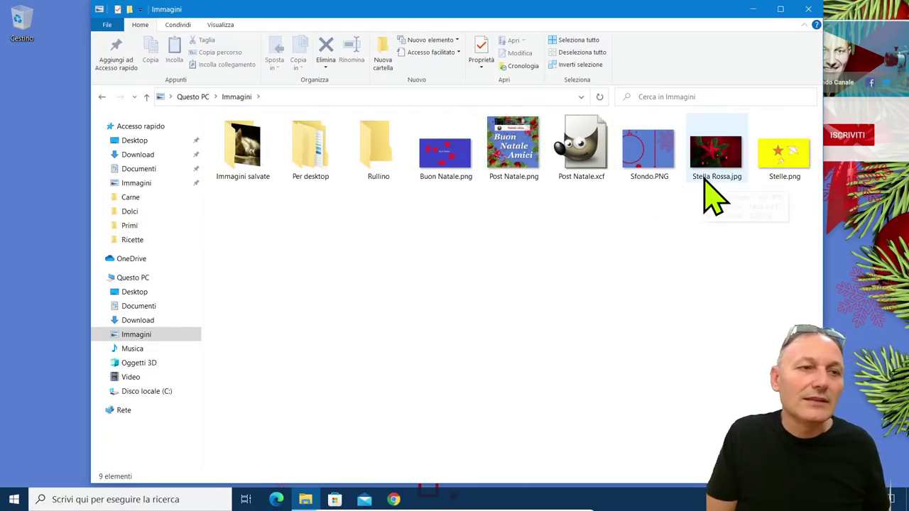
pyautogui.click(809, 10)
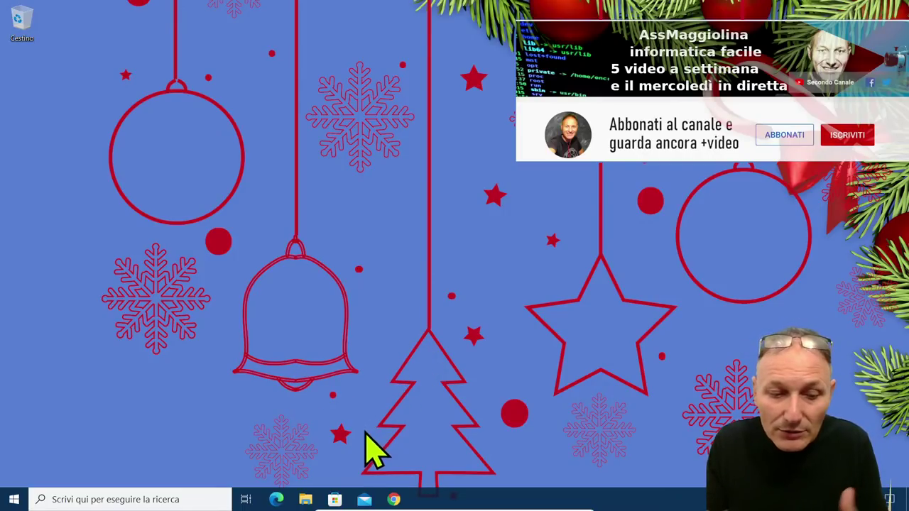
# - Open the bookmarked Amici site in Chrome and follow its link to the Corso di computer 2021-2022 playlist
pyautogui.click(395, 501)
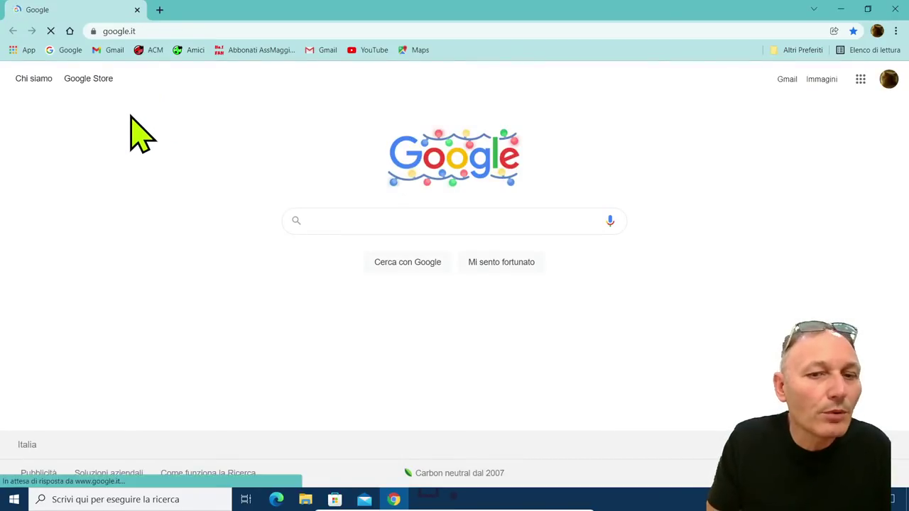
pyautogui.click(189, 56)
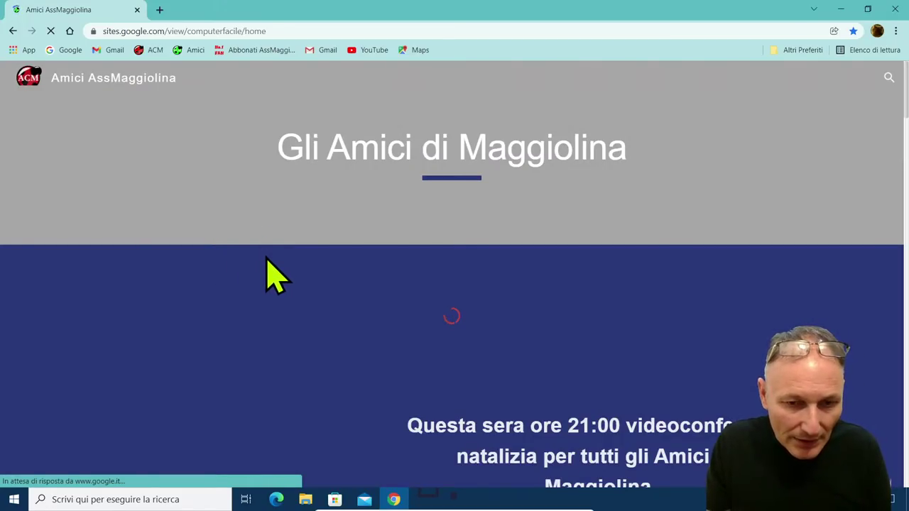
pyautogui.scroll(-4, 276, 275)
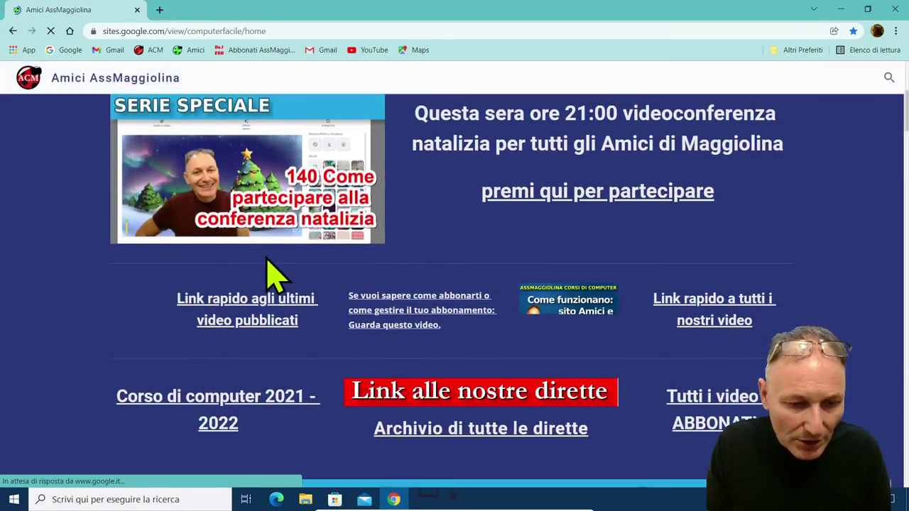
pyautogui.scroll(-3, 273, 277)
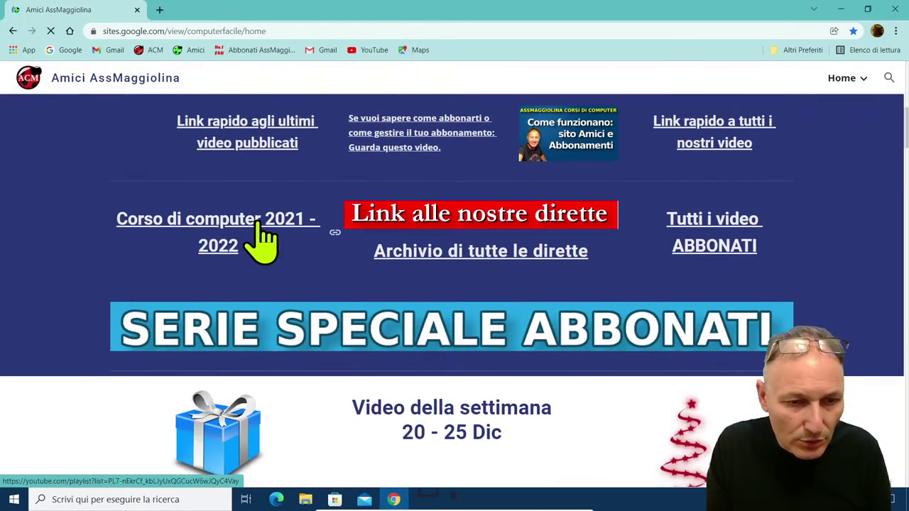
pyautogui.click(258, 221)
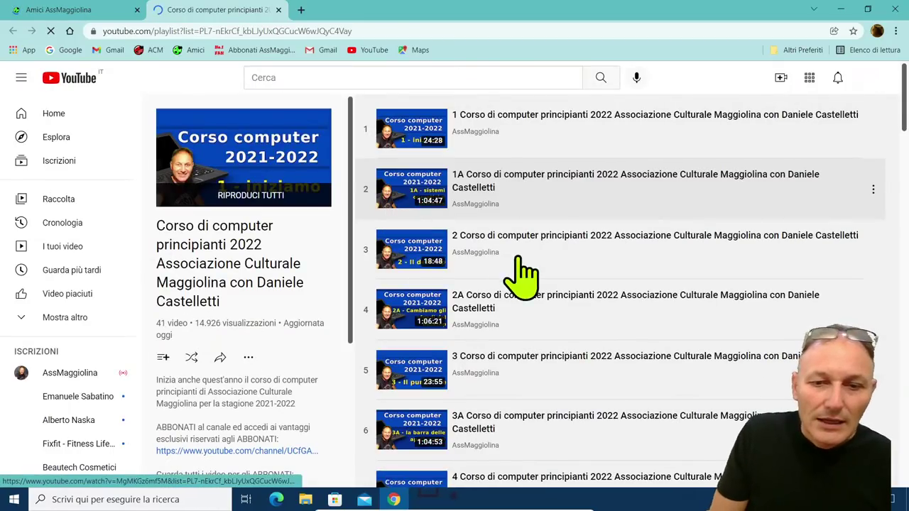
# - Look through the lessons, in-depth videos and exercises listed in the computer course playlist
pyautogui.scroll(-2, 619, 264)
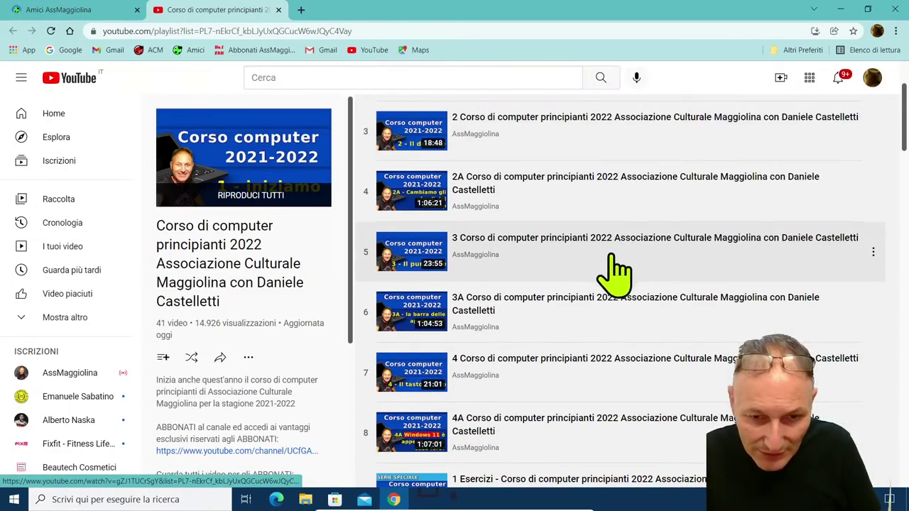
pyautogui.scroll(-2, 568, 364)
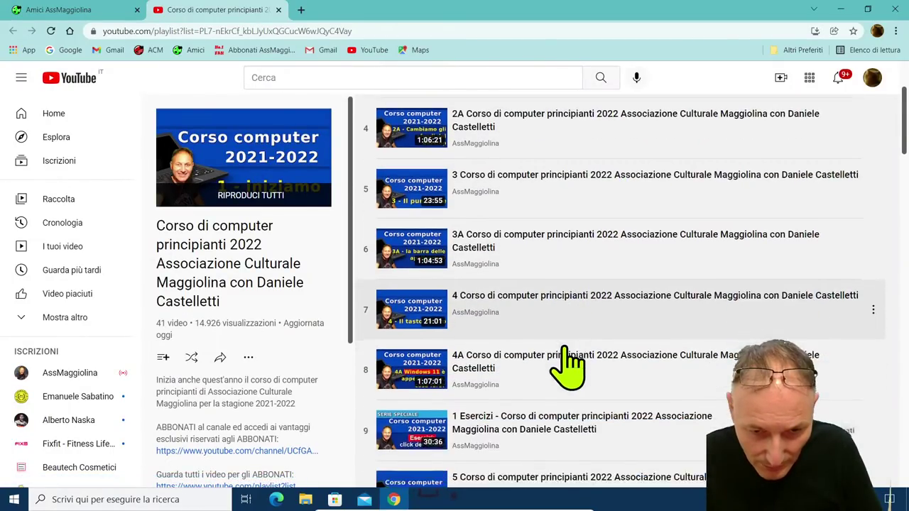
pyautogui.scroll(-1, 568, 364)
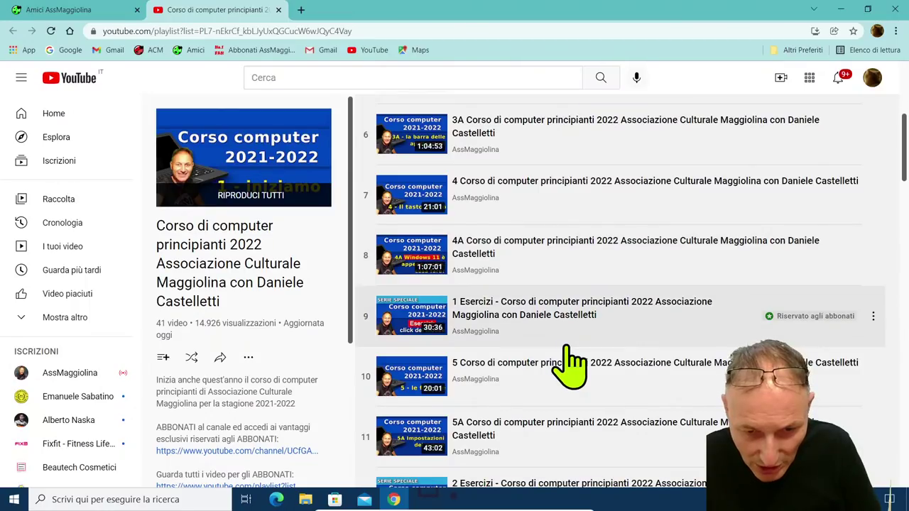
pyautogui.scroll(-4, 568, 364)
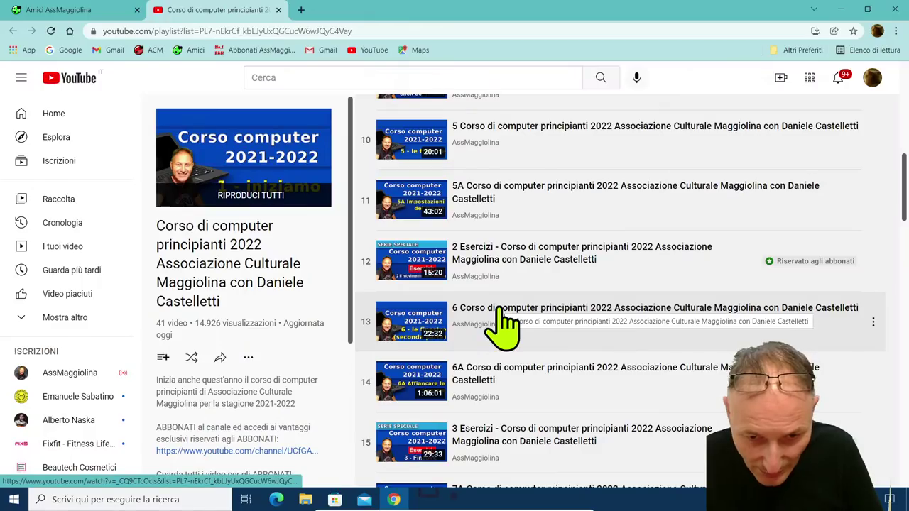
pyautogui.scroll(-5, 502, 327)
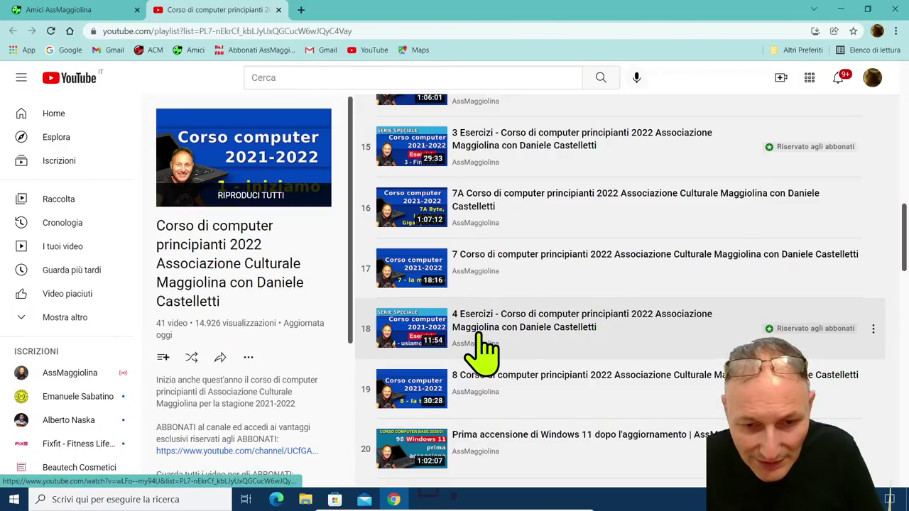
pyautogui.scroll(-3, 483, 351)
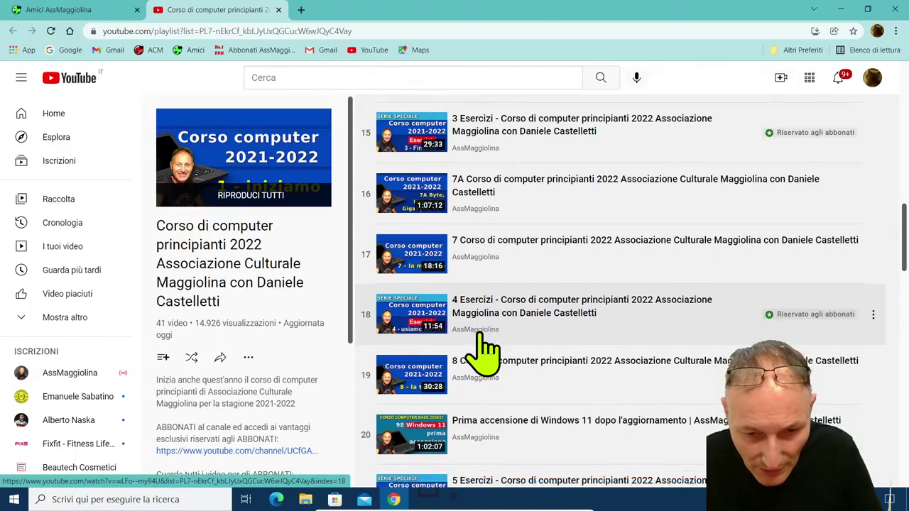
pyautogui.scroll(-3, 483, 352)
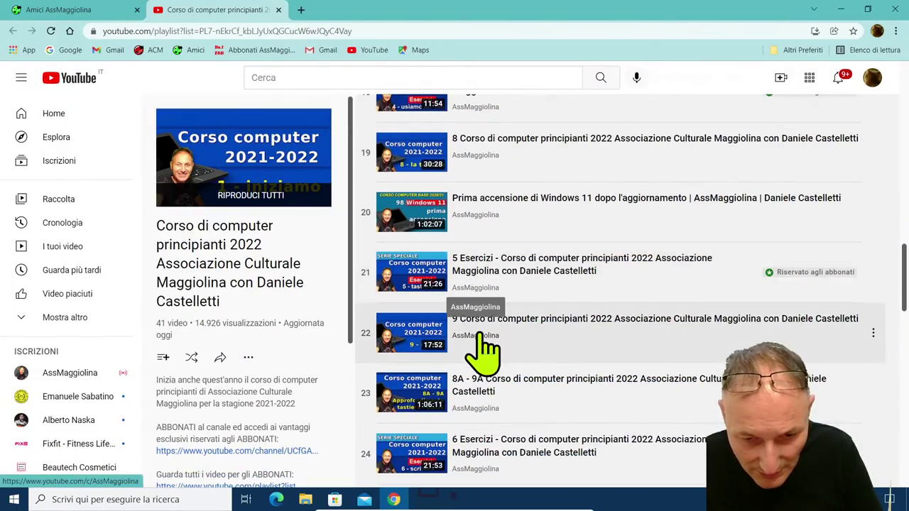
pyautogui.scroll(-2, 487, 359)
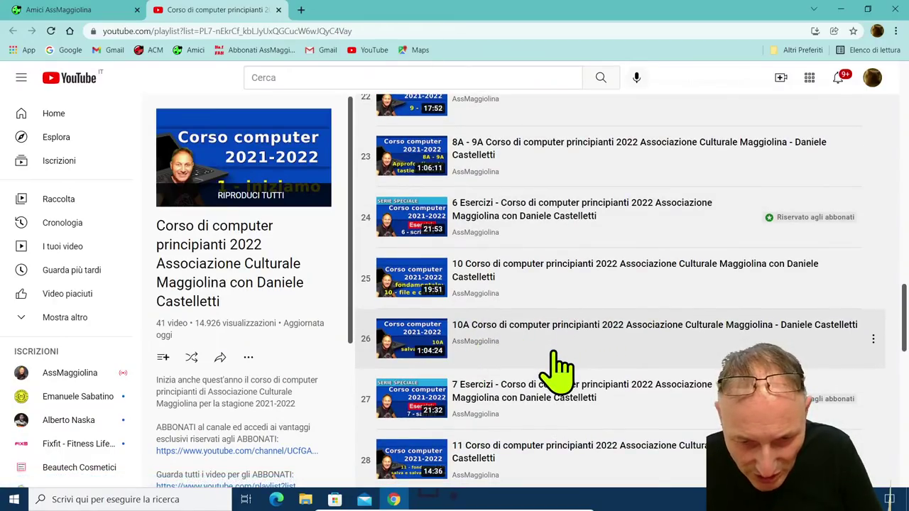
pyautogui.scroll(-1, 558, 369)
pyautogui.scroll(-3, 572, 376)
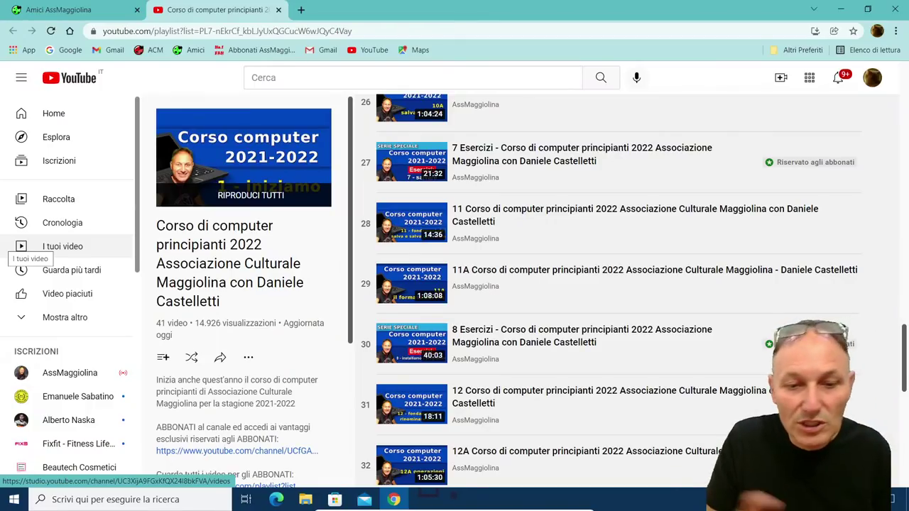
pyautogui.scroll(-4, 548, 229)
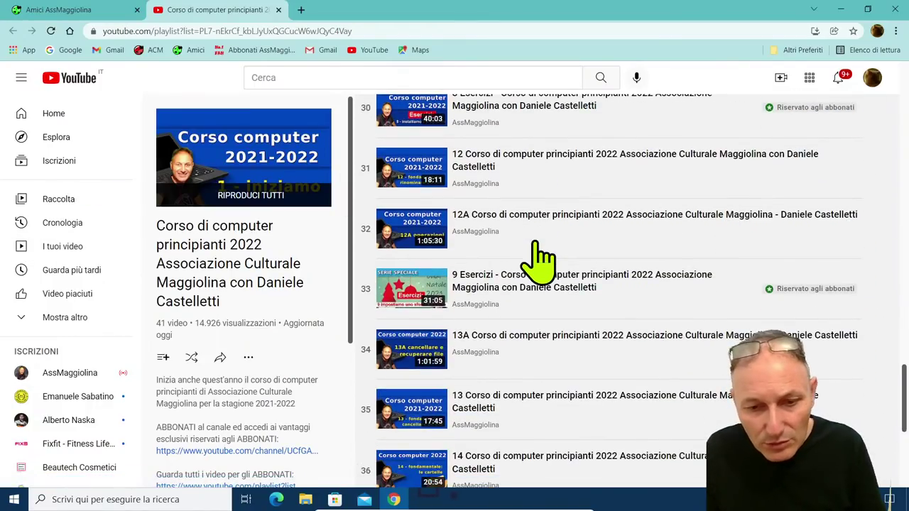
pyautogui.scroll(-2, 540, 260)
# - Return to the Amici site, view this week's course videos, and minimize the browser
pyautogui.click(107, 10)
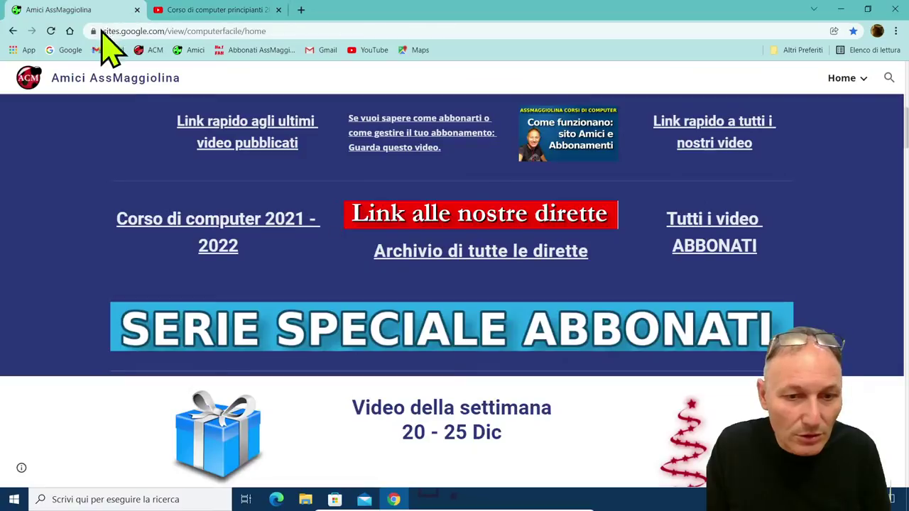
pyautogui.scroll(-6, 380, 369)
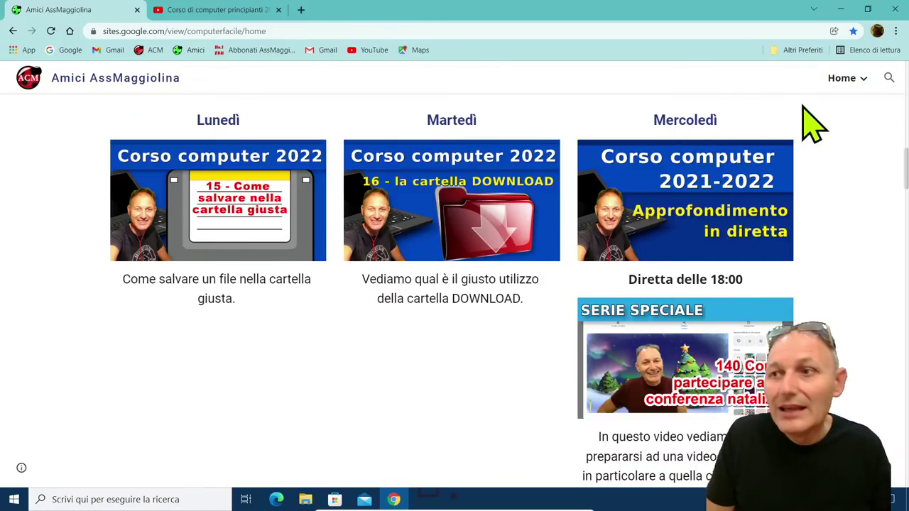
pyautogui.click(841, 11)
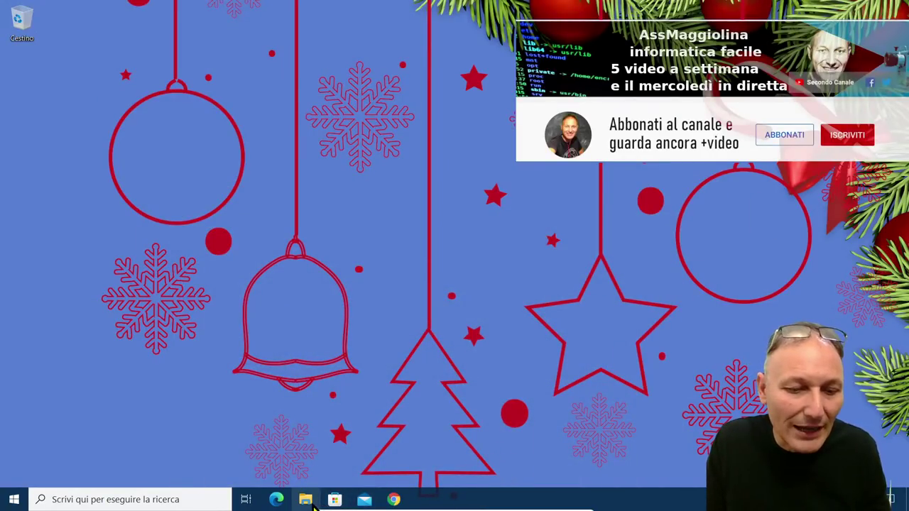
# - Open the Esercizi Maggiolina folder in Documenti and move Biglietto da visita 6.svg to the desktop
pyautogui.click(306, 500)
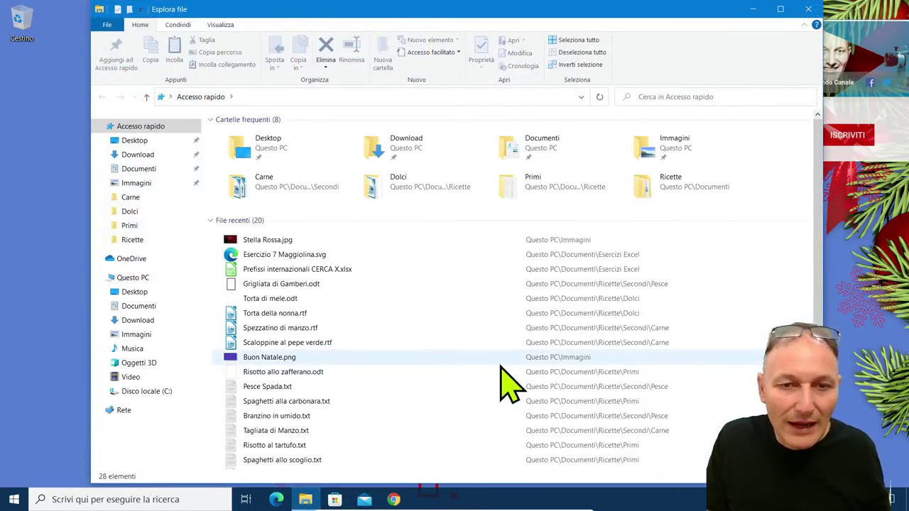
pyautogui.doubleClick(531, 151)
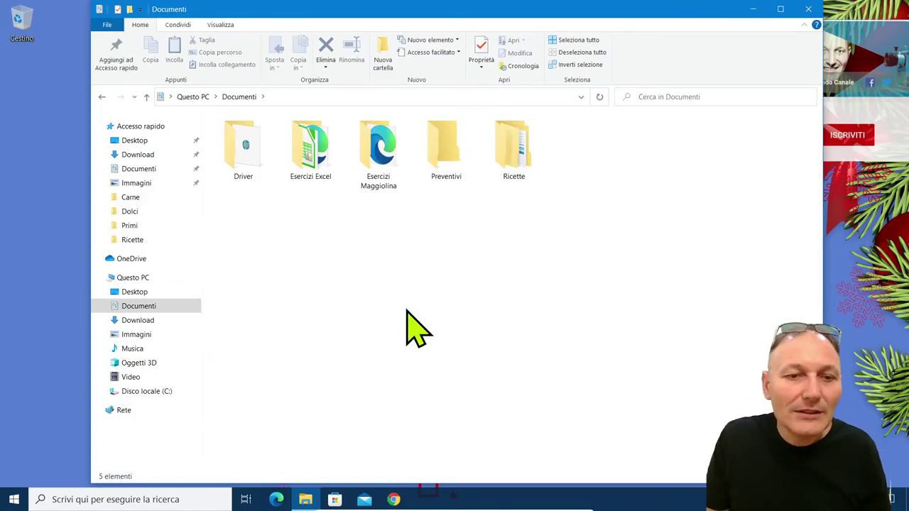
pyautogui.doubleClick(384, 158)
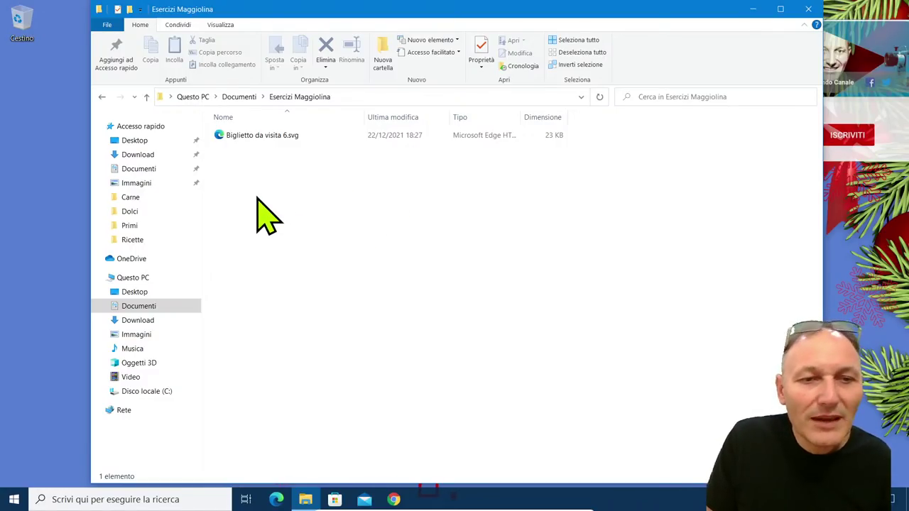
pyautogui.doubleClick(224, 135)
pyautogui.moveTo(92, 174); pyautogui.dragTo(51, 172)
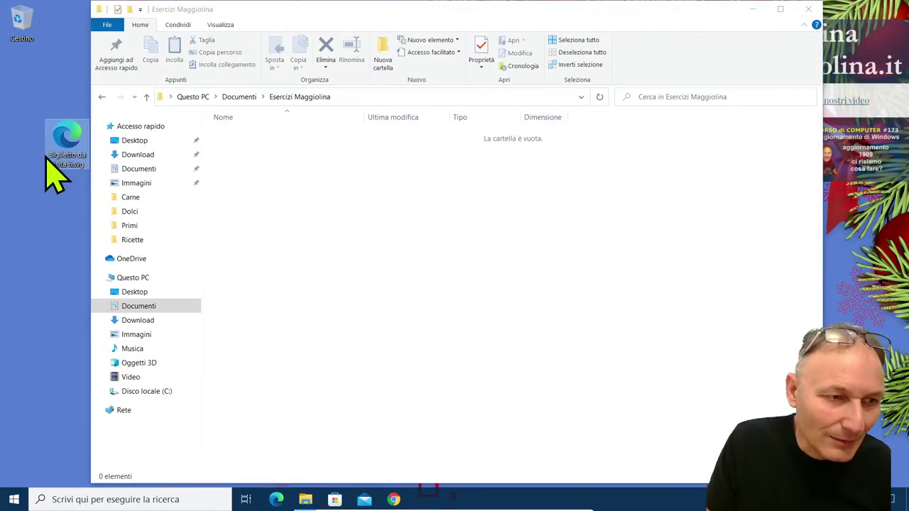
# - Open the Esercizi Excel folder in Documenti and move Biglietto da visita 6.svg from the desktop into it
pyautogui.click(234, 98)
pyautogui.doubleClick(307, 157)
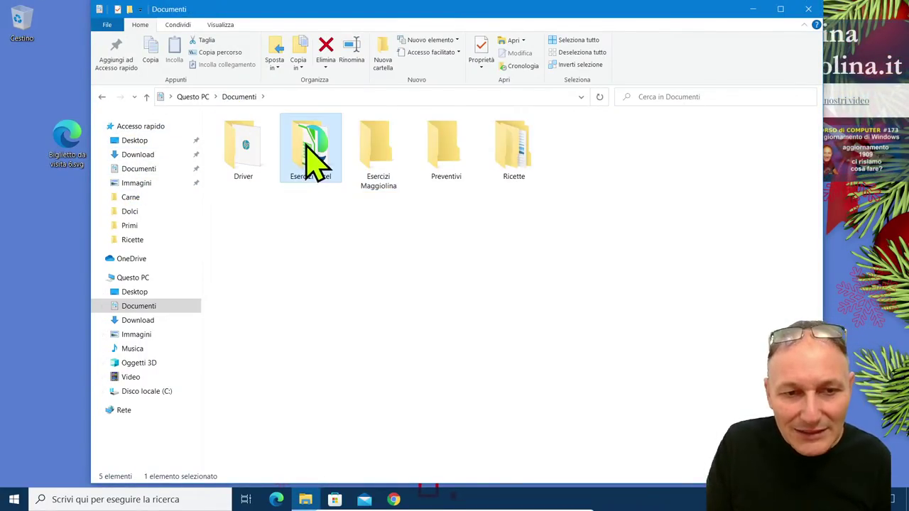
pyautogui.click(71, 160)
pyautogui.moveTo(68, 146); pyautogui.dragTo(351, 255)
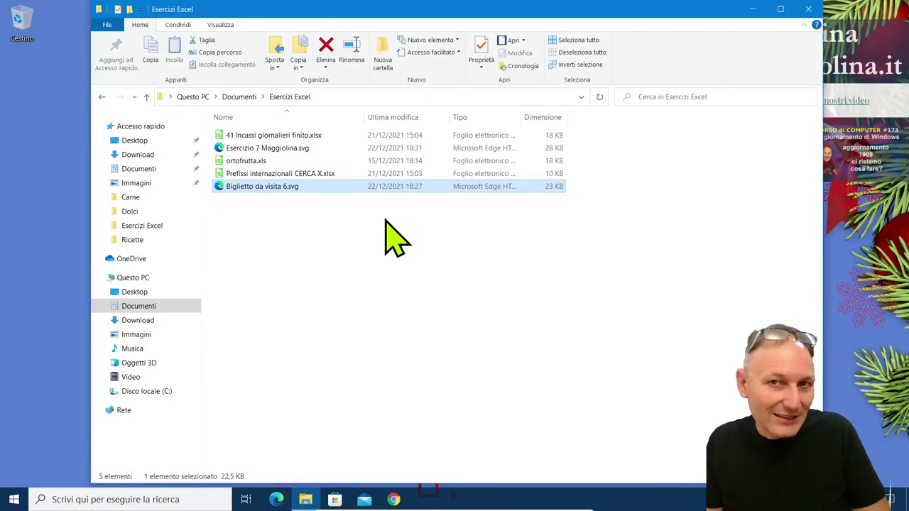
pyautogui.click(334, 249)
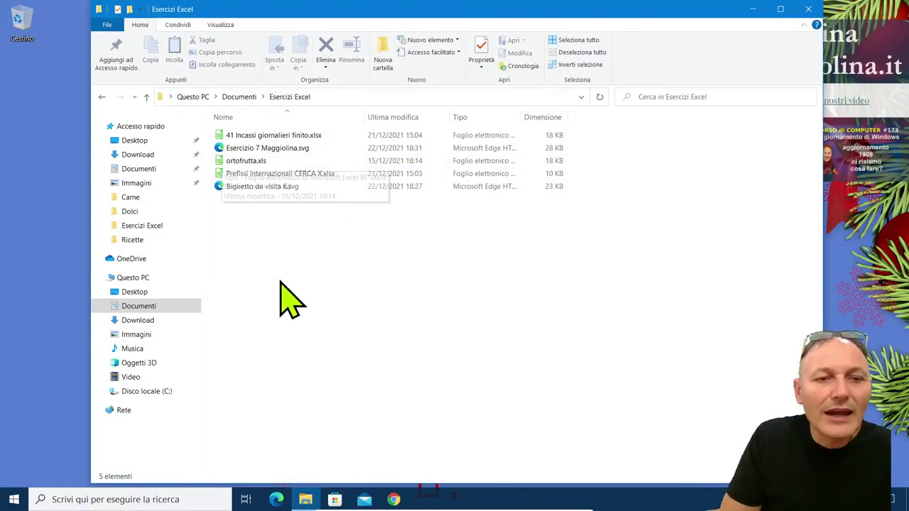
# - Expand Documenti in the folder tree, move ortofrutta.xls from Esercizi Excel into Esercizi Maggiolina, and open that destination folder
pyautogui.click(238, 160)
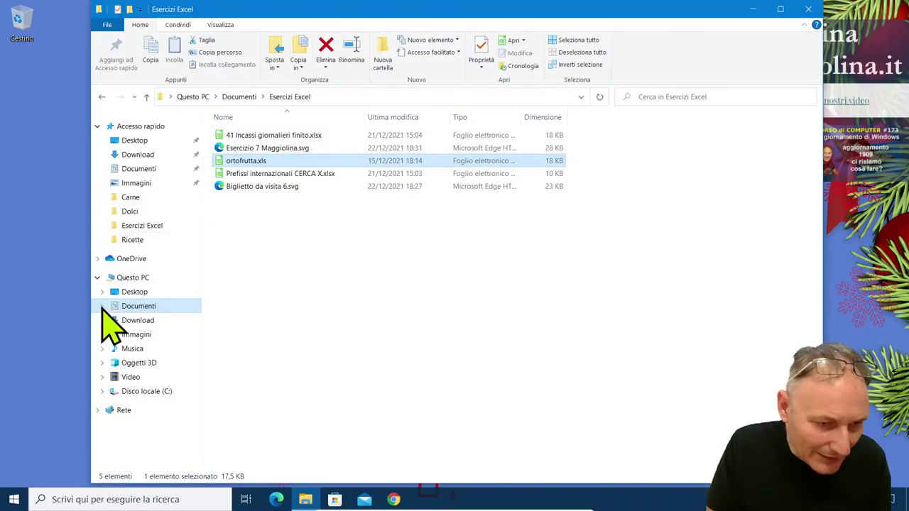
pyautogui.click(102, 307)
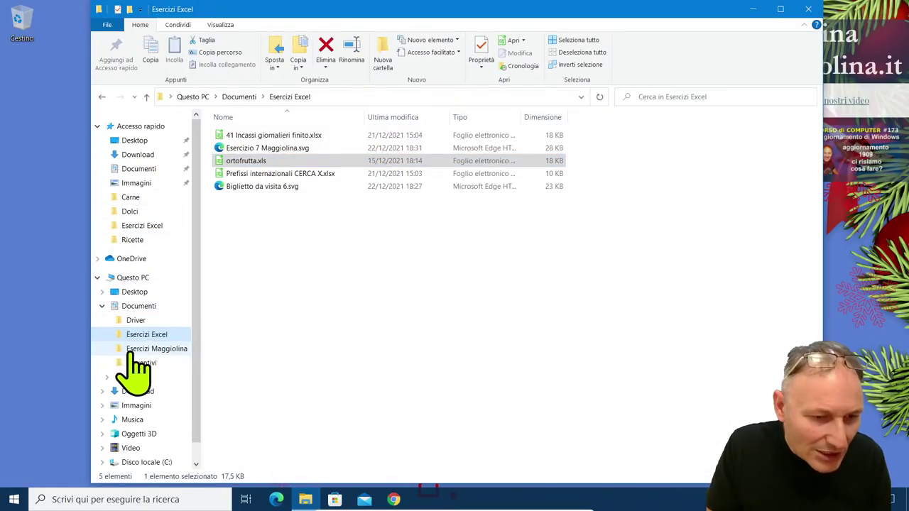
pyautogui.click(233, 164)
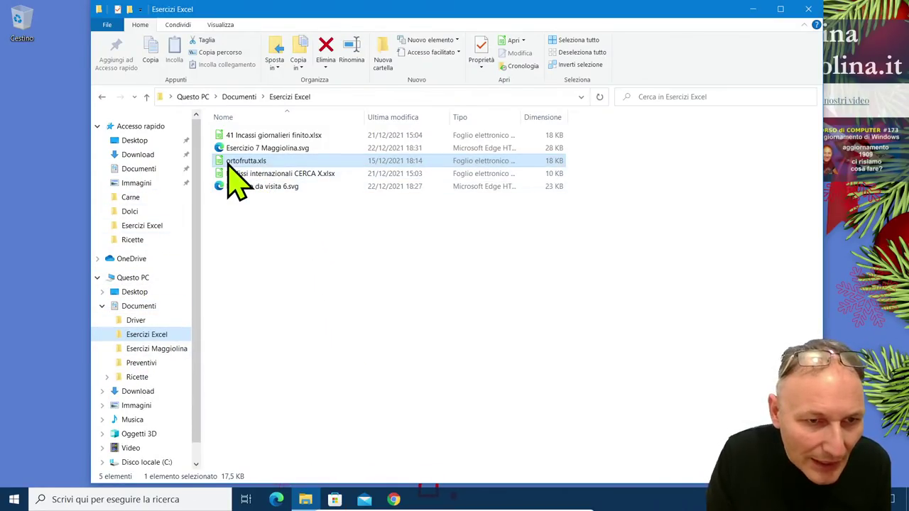
pyautogui.moveTo(223, 167); pyautogui.dragTo(144, 350)
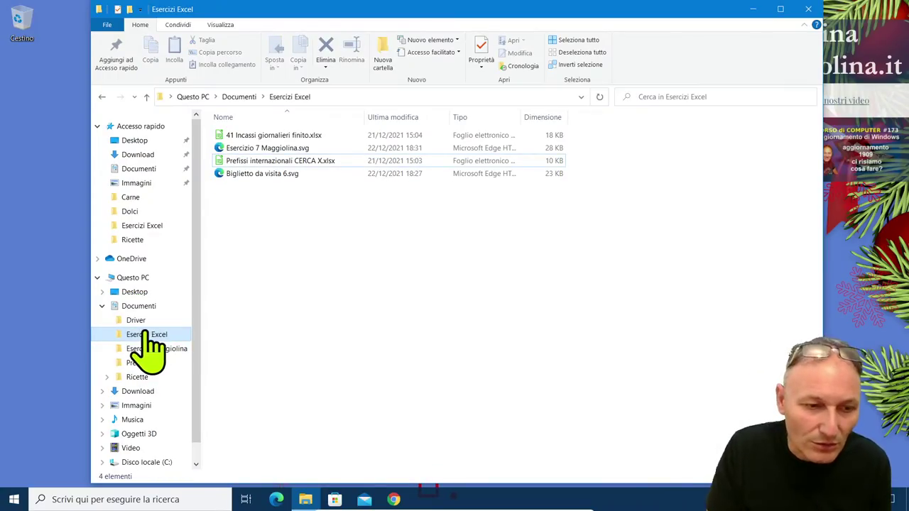
pyautogui.click(160, 349)
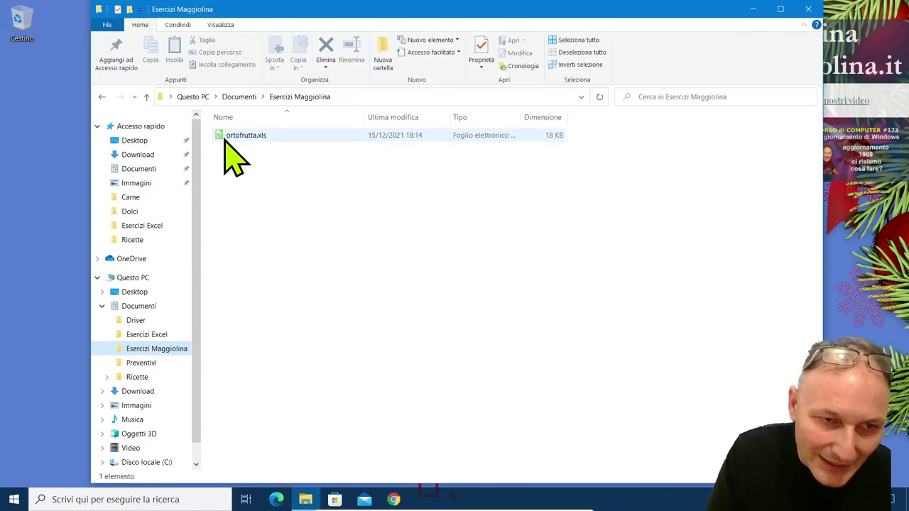
# - Move ortofrutta.xls from Esercizi Maggiolina into the Dolci subfolder of Ricette in the folder tree, and open Dolci
pyautogui.moveTo(225, 140); pyautogui.dragTo(147, 363)
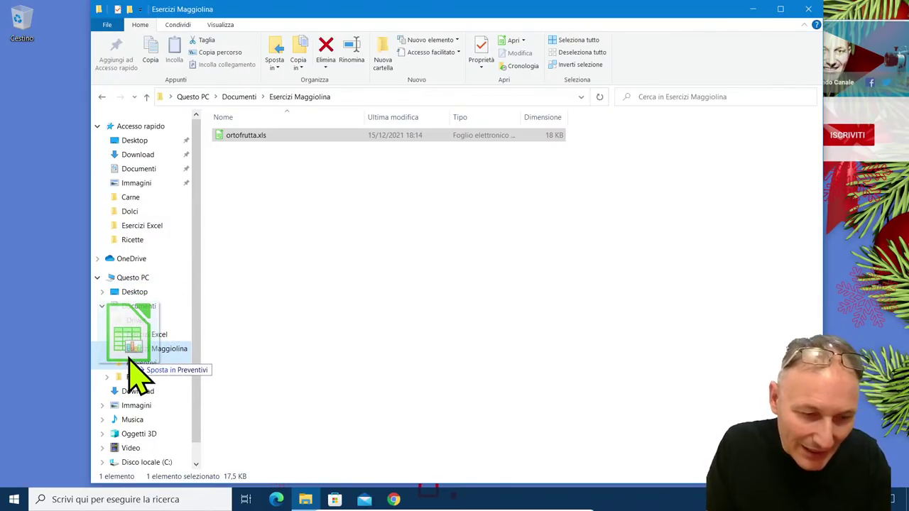
pyautogui.moveTo(130, 359); pyautogui.dragTo(145, 377)
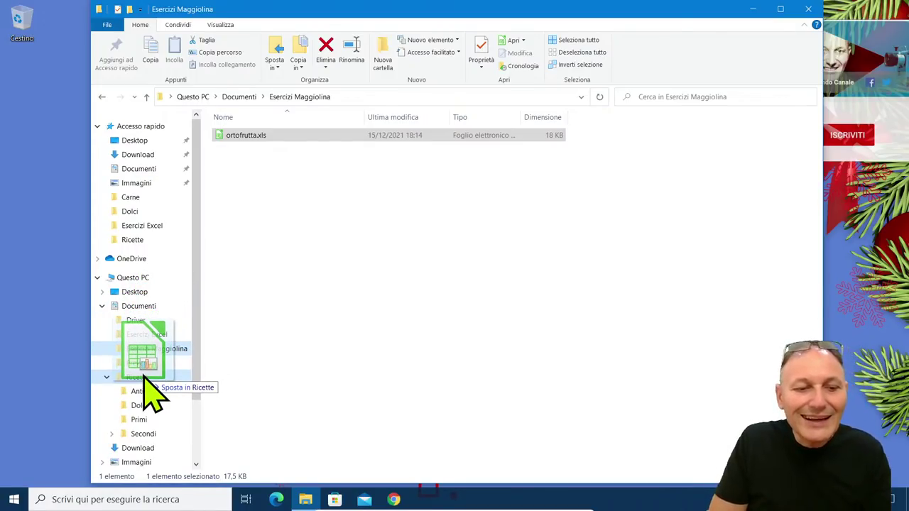
pyautogui.moveTo(144, 376); pyautogui.dragTo(142, 405)
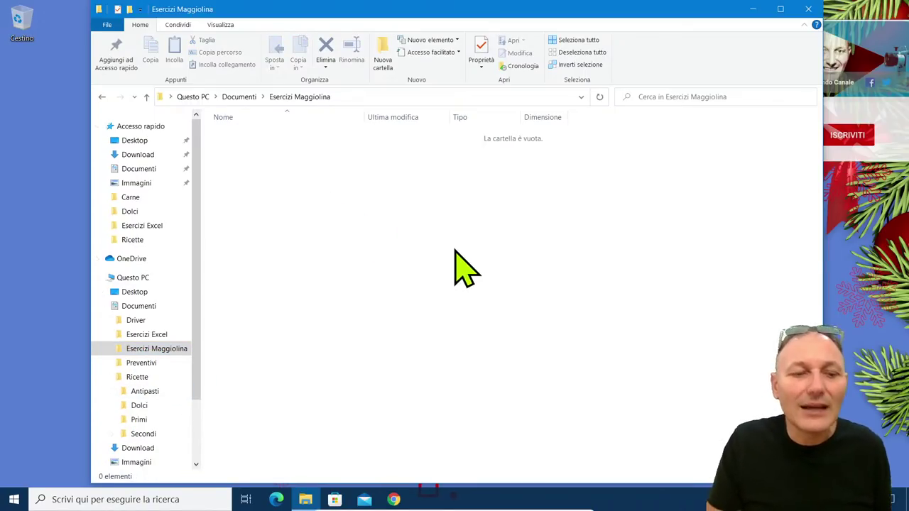
pyautogui.click(139, 405)
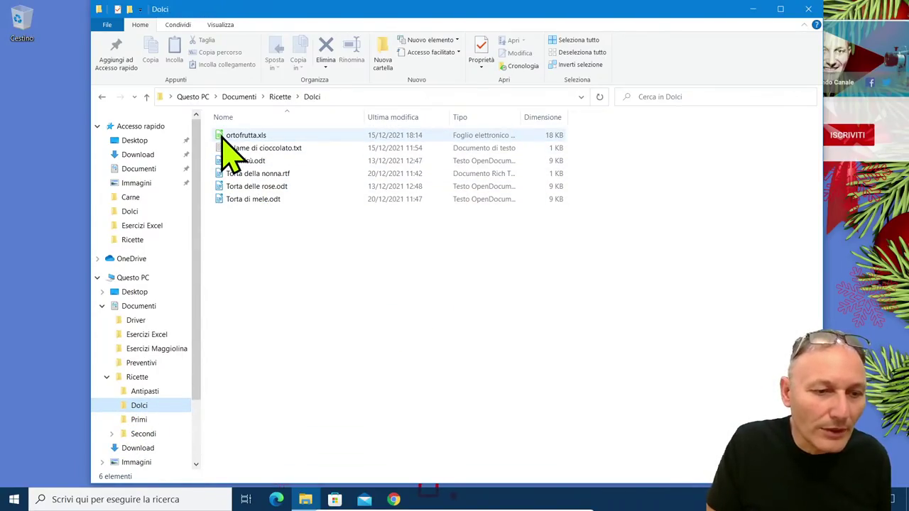
# - Move ortofrutta.xls from Dolci into the Esercizi Excel folder under Documenti and close the File Explorer window
pyautogui.moveTo(222, 138); pyautogui.dragTo(162, 336)
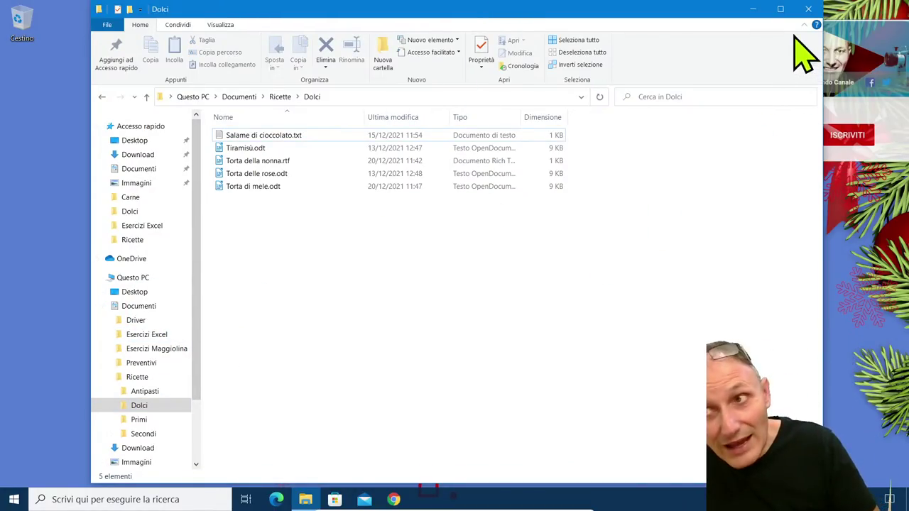
pyautogui.click(809, 10)
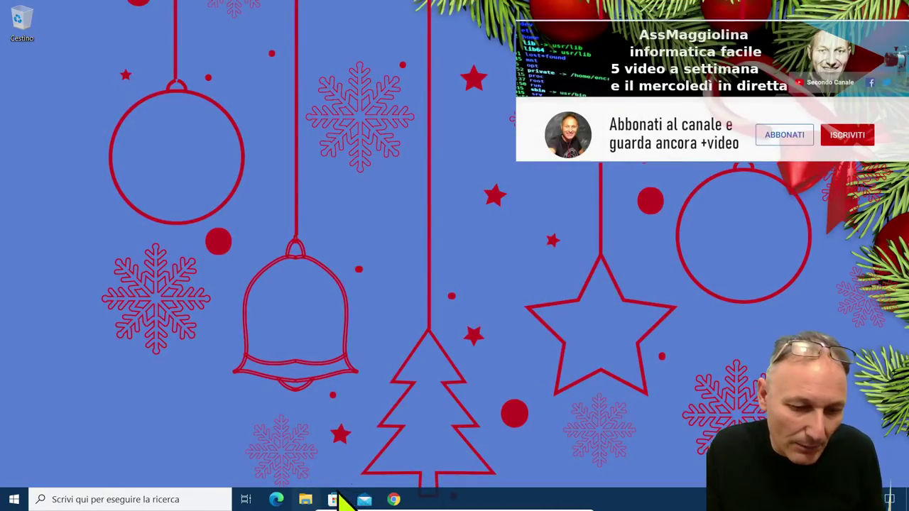
pyautogui.click(393, 499)
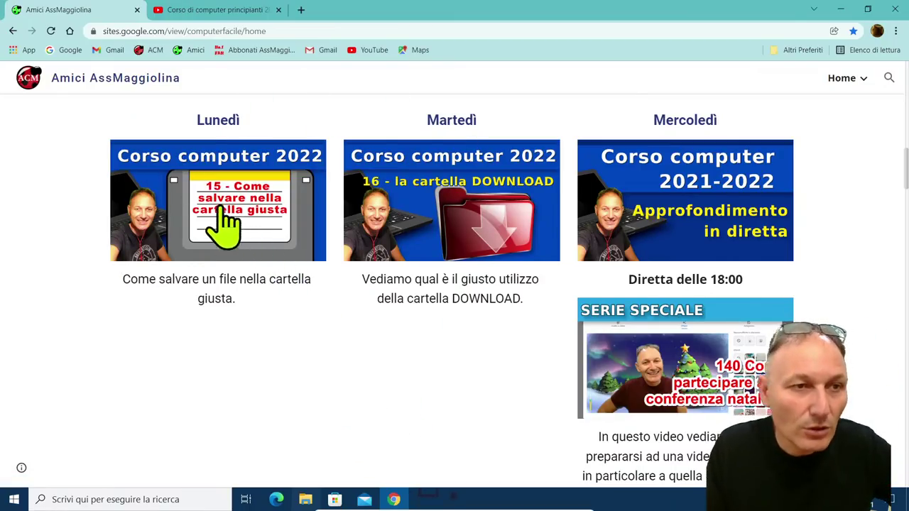
pyautogui.scroll(3, 361, 361)
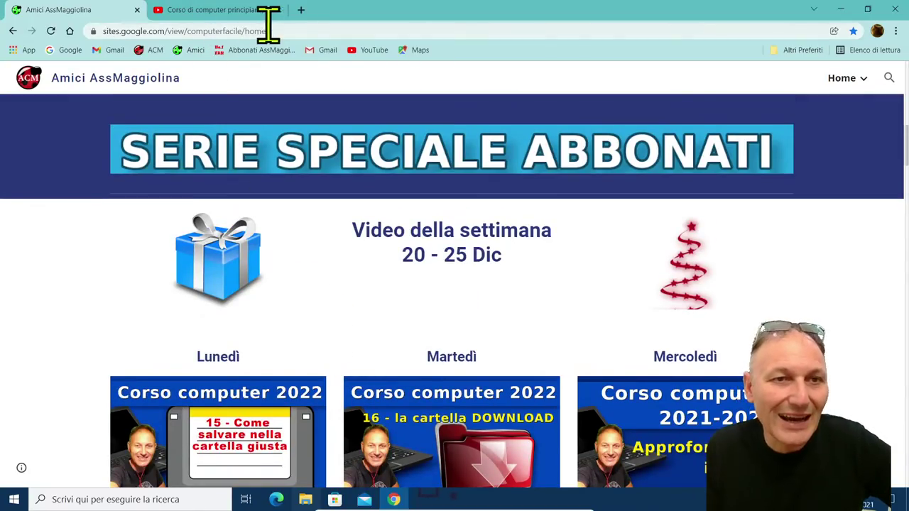
pyautogui.click(300, 10)
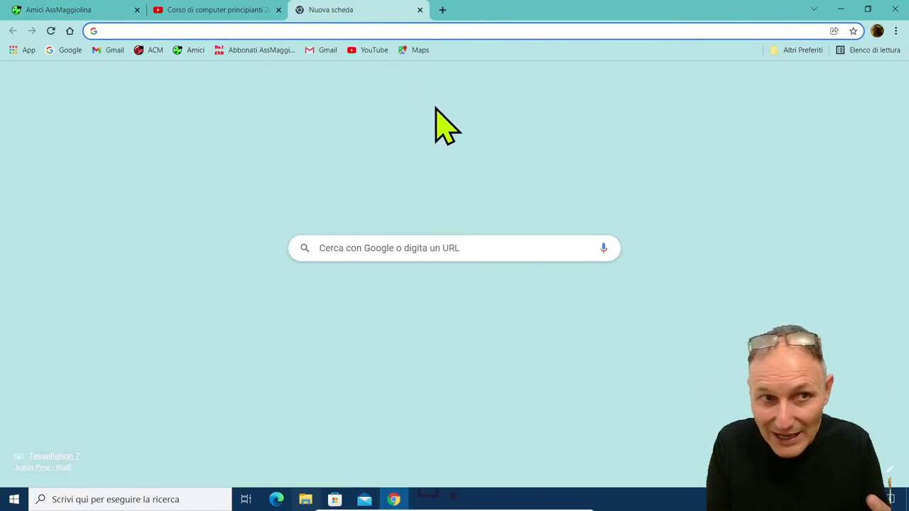
pyautogui.write('www.a')
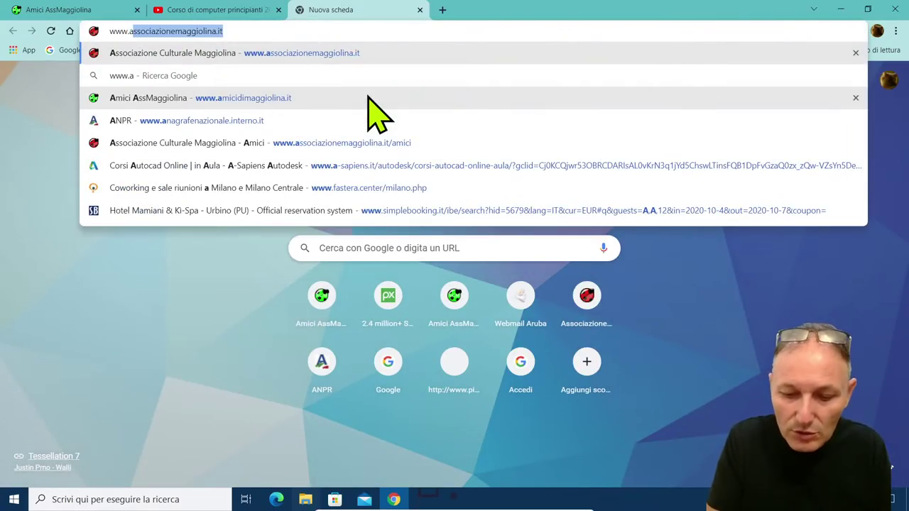
pyautogui.press('Return')
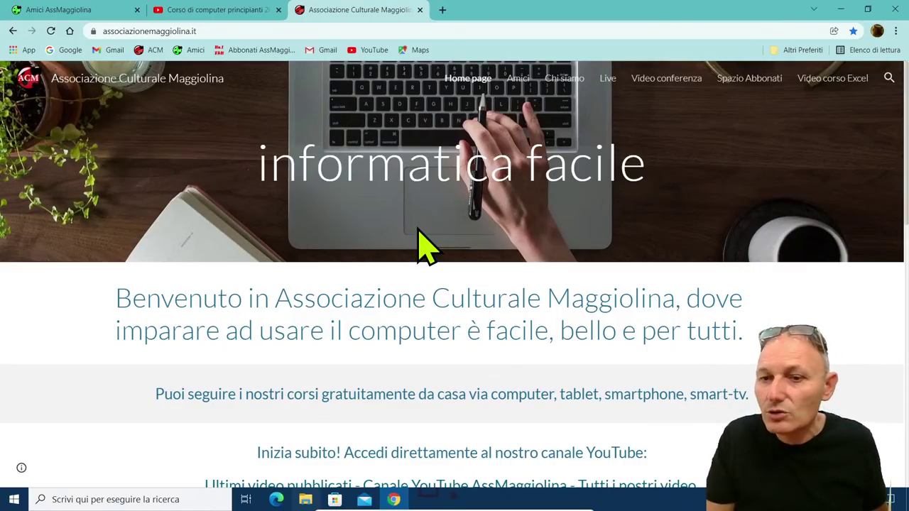
pyautogui.scroll(-2, 426, 234)
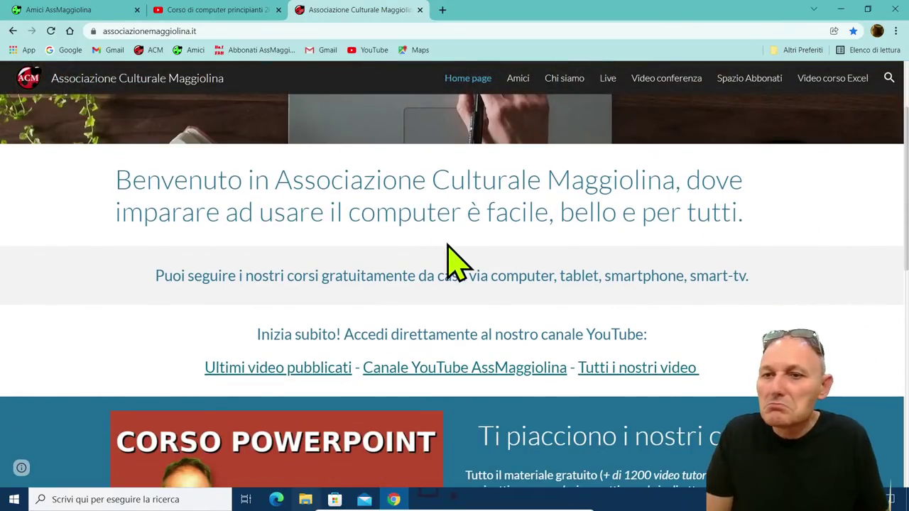
pyautogui.scroll(2, 459, 267)
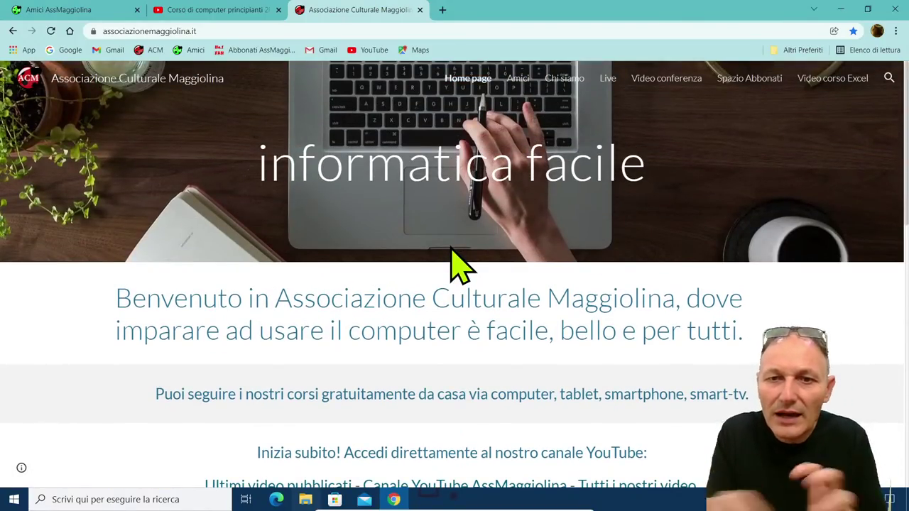